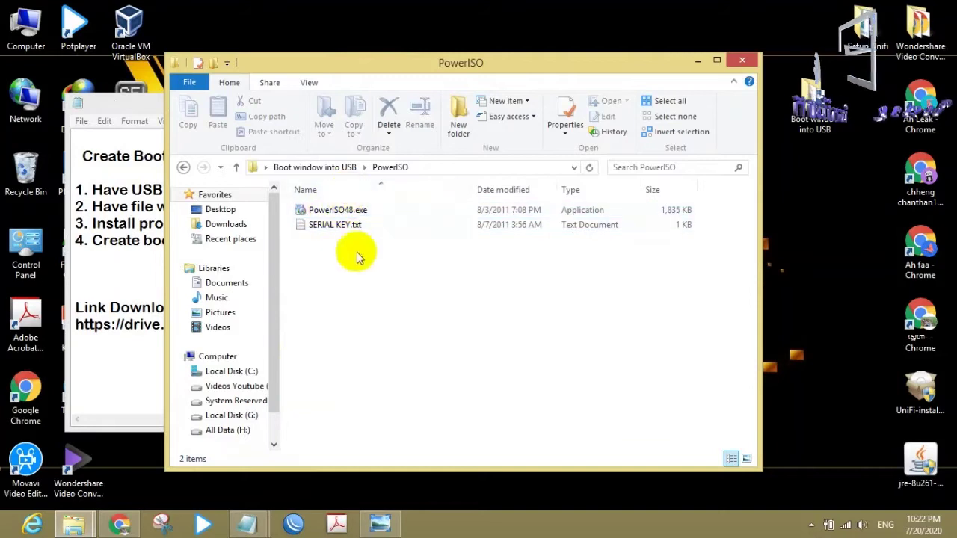
- Minimize the PowerISO folder and highlight the Google Drive download link and the "Create boot into USB" line in Step.txt
{"action": "left_click_drag", "start_coordinate": [413, 63], "coordinate": [488, 70]}
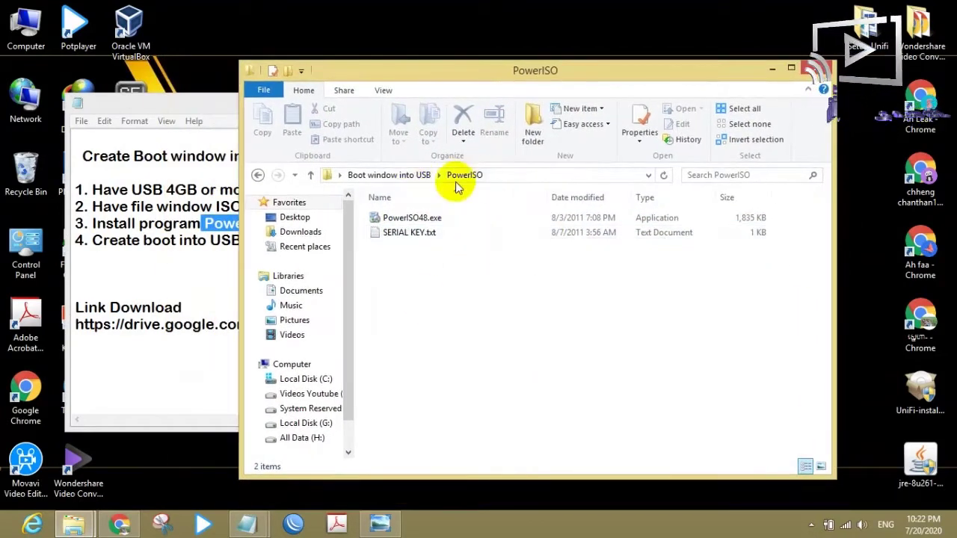
{"action": "left_click", "coordinate": [771, 69]}
{"action": "left_click", "coordinate": [692, 315]}
{"action": "left_click_drag", "start_coordinate": [707, 324], "coordinate": [66, 341]}
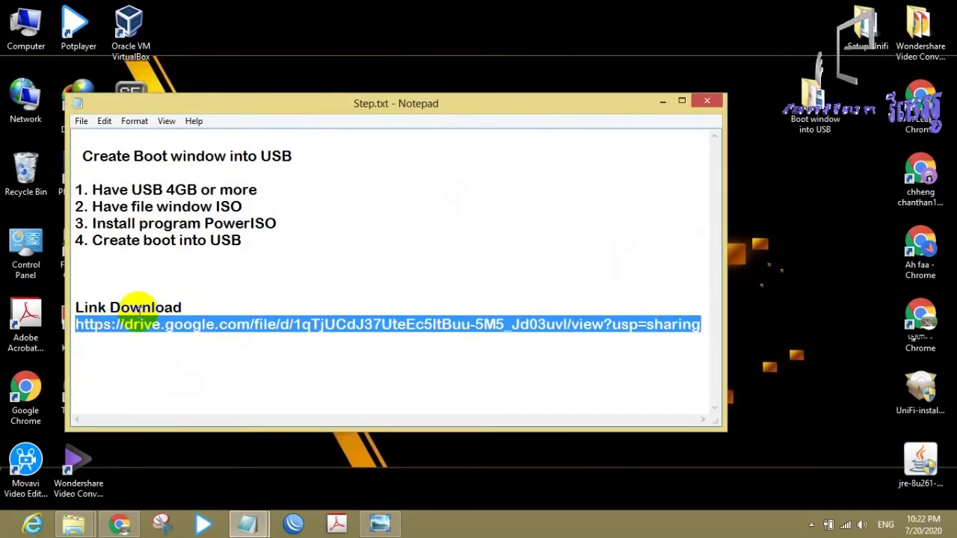
{"action": "left_click_drag", "start_coordinate": [82, 329], "coordinate": [699, 330]}
{"action": "left_click", "coordinate": [697, 329]}
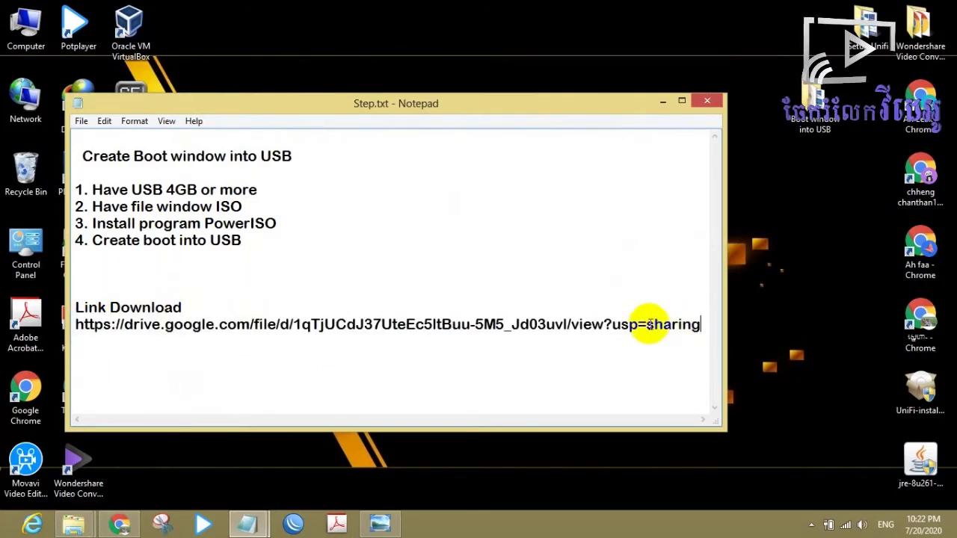
{"action": "left_click_drag", "start_coordinate": [703, 328], "coordinate": [113, 329]}
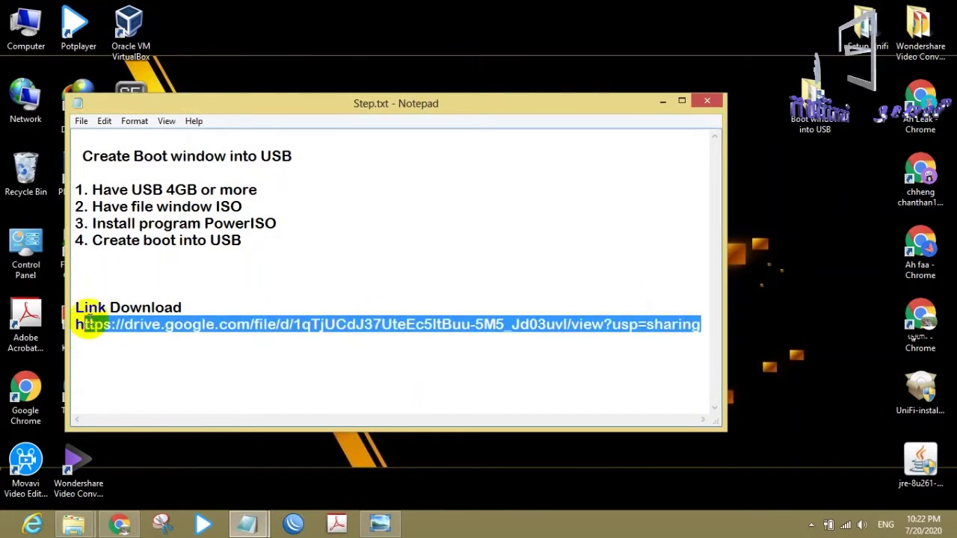
{"action": "left_click", "coordinate": [464, 142]}
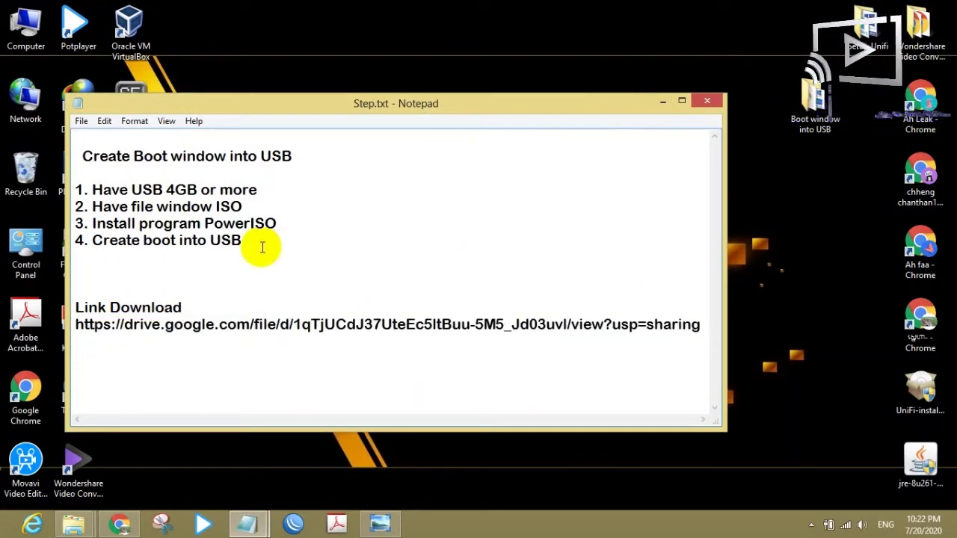
{"action": "left_click_drag", "start_coordinate": [261, 251], "coordinate": [112, 241]}
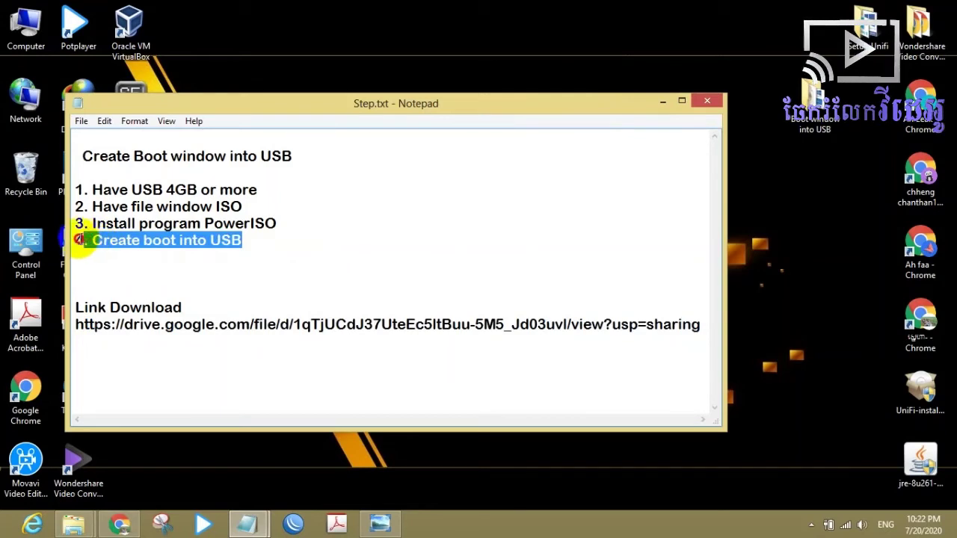
{"action": "left_click_drag", "start_coordinate": [72, 246], "coordinate": [266, 238]}
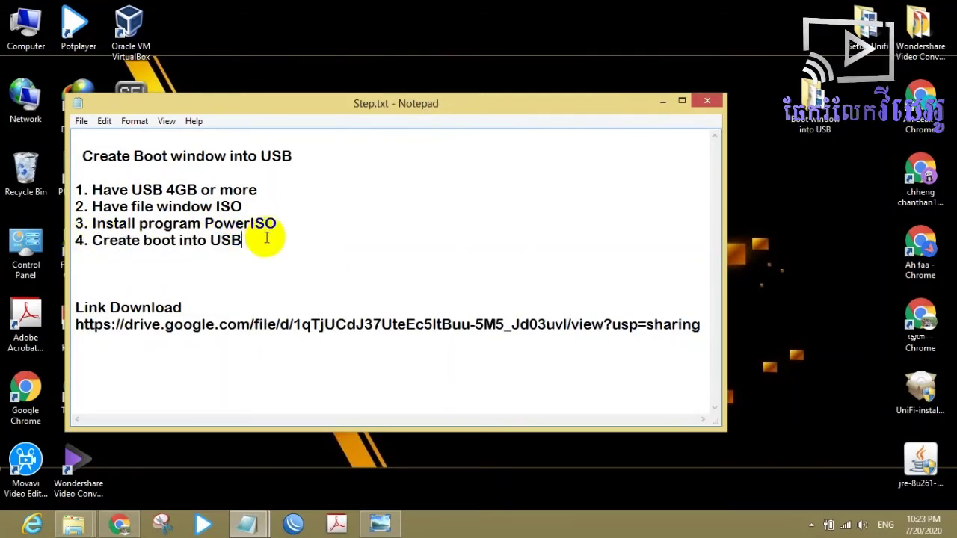
{"action": "left_click", "coordinate": [668, 104]}
{"action": "right_click", "coordinate": [252, 183]}
{"action": "left_click", "coordinate": [293, 223]}
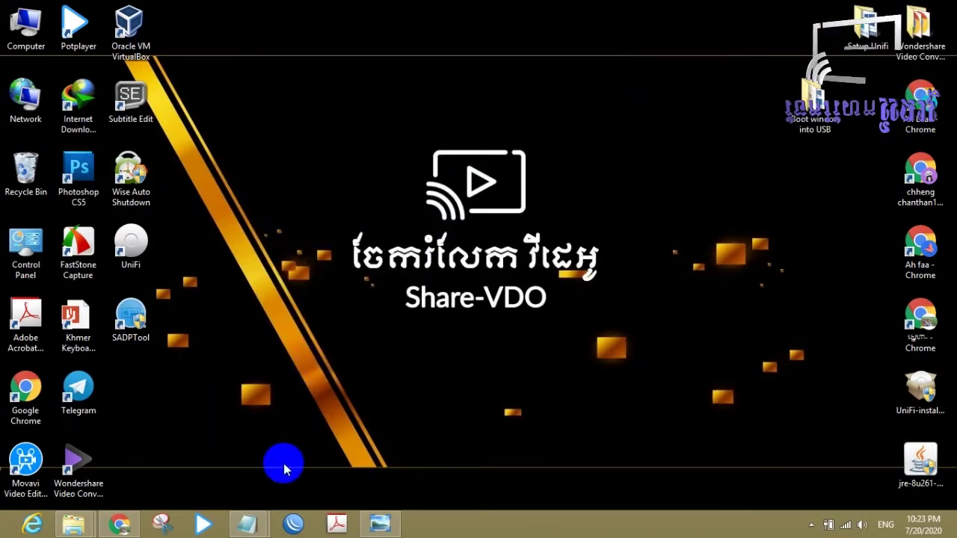
{"action": "mouse_move", "coordinate": [259, 529]}
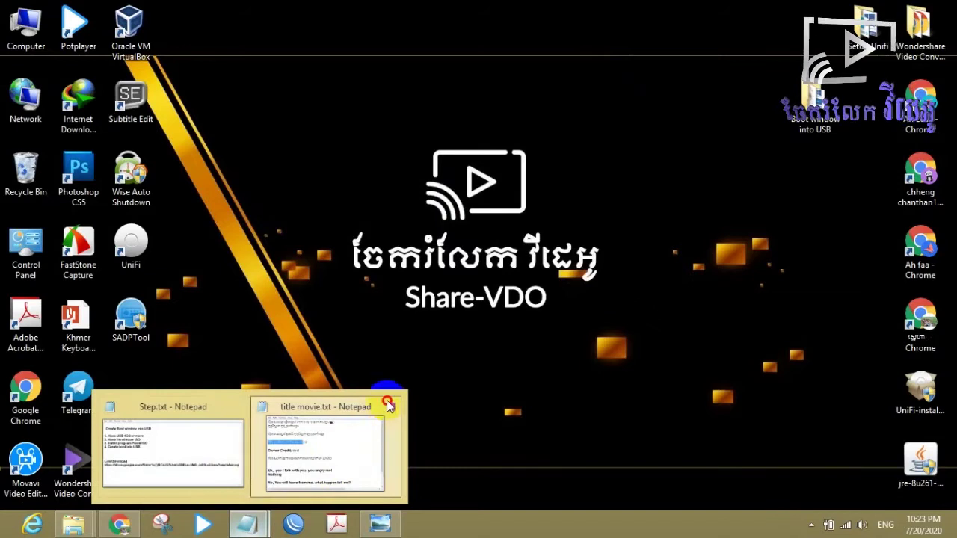
{"action": "left_click", "coordinate": [381, 423]}
{"action": "left_click", "coordinate": [840, 178]}
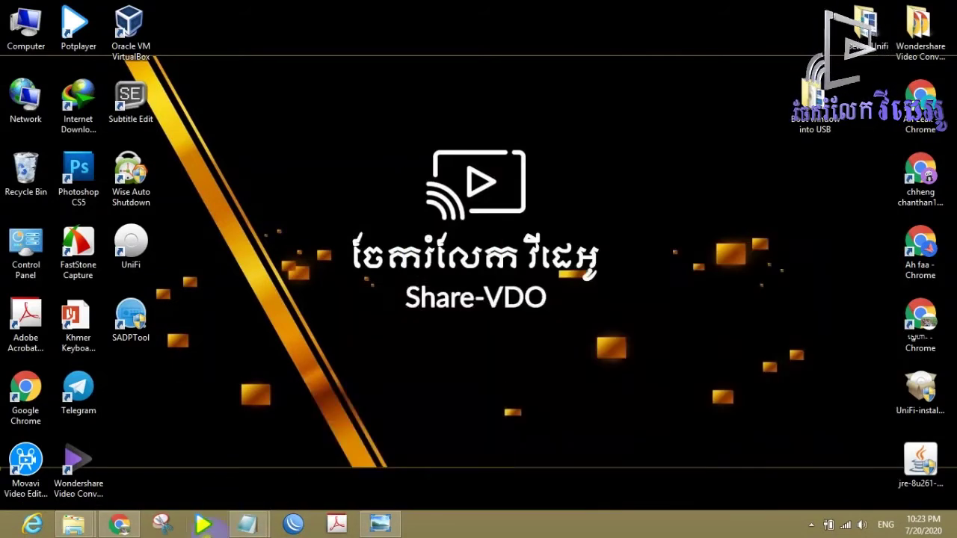
- Bring Step.txt back up and highlight the first requirement, "Have USB 4GB or more"
{"action": "mouse_move", "coordinate": [257, 527]}
{"action": "left_click", "coordinate": [180, 464]}
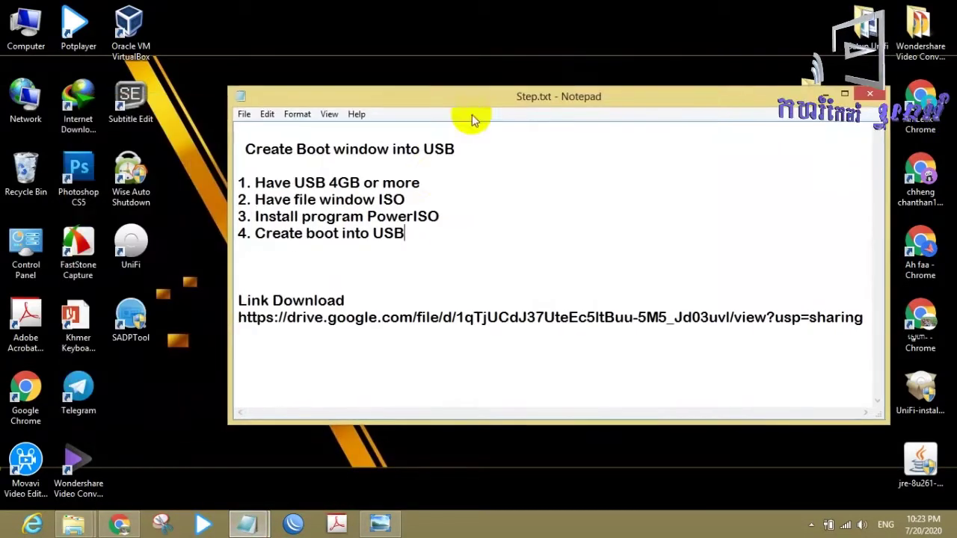
{"action": "left_click_drag", "start_coordinate": [421, 182], "coordinate": [224, 183]}
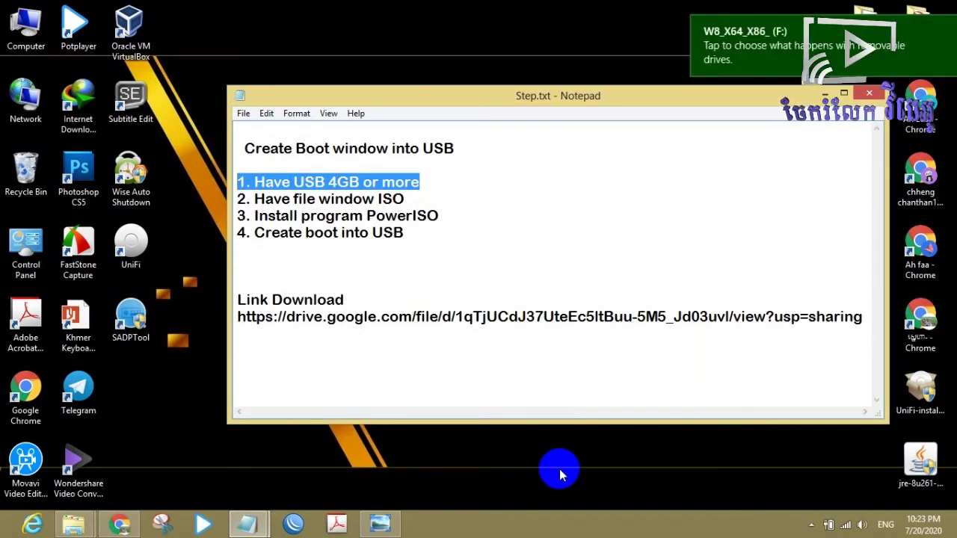
- Open a maximized File Explorer window, examine the W8_X64_X86_ (F:) USB drive under Computer, and close the window
{"action": "right_click", "coordinate": [77, 527]}
{"action": "left_click", "coordinate": [85, 533]}
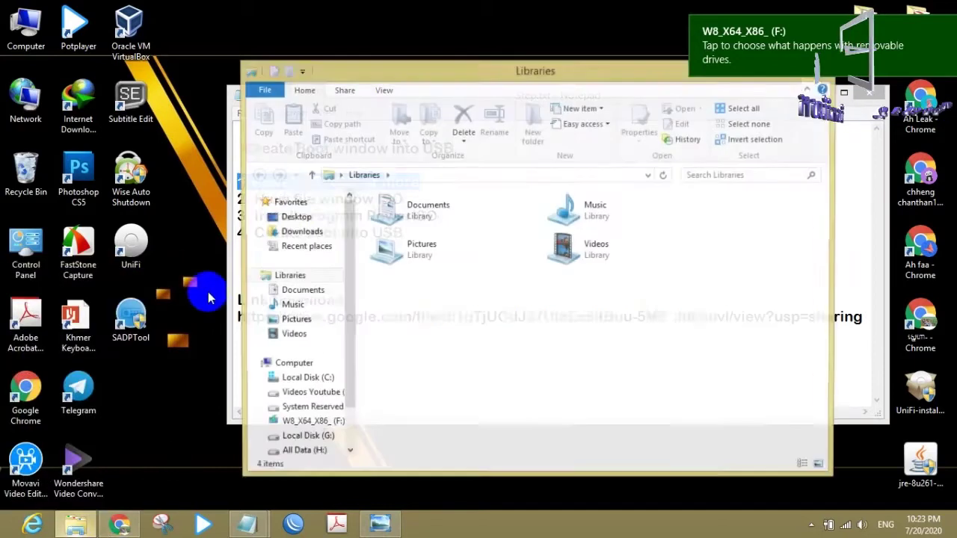
{"action": "double_click", "coordinate": [670, 72]}
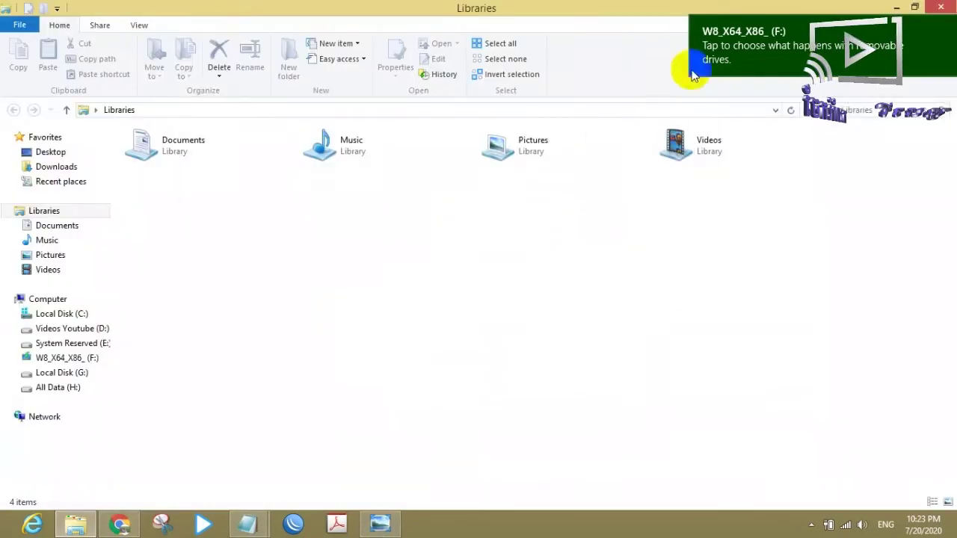
{"action": "left_click", "coordinate": [49, 299]}
{"action": "left_click", "coordinate": [159, 274]}
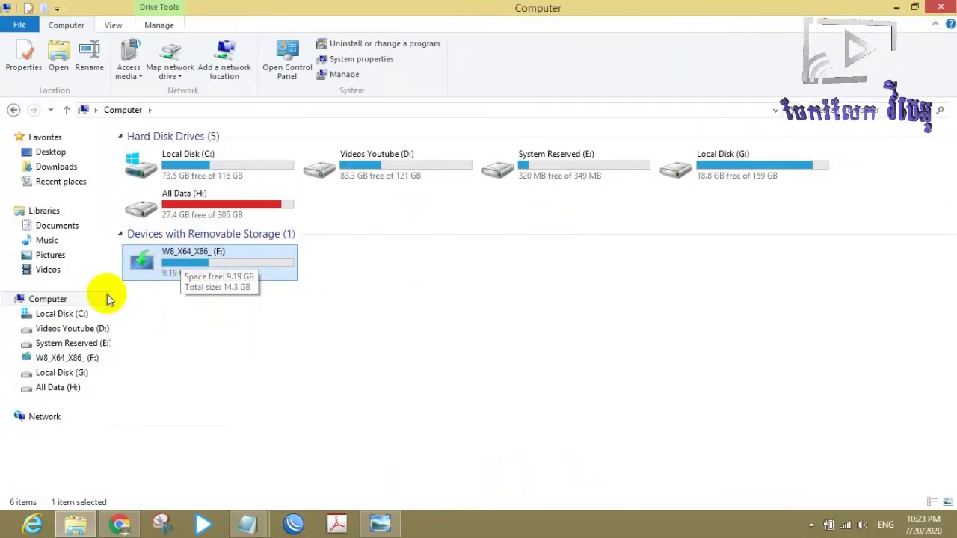
{"action": "left_click", "coordinate": [321, 360]}
{"action": "left_click", "coordinate": [280, 273]}
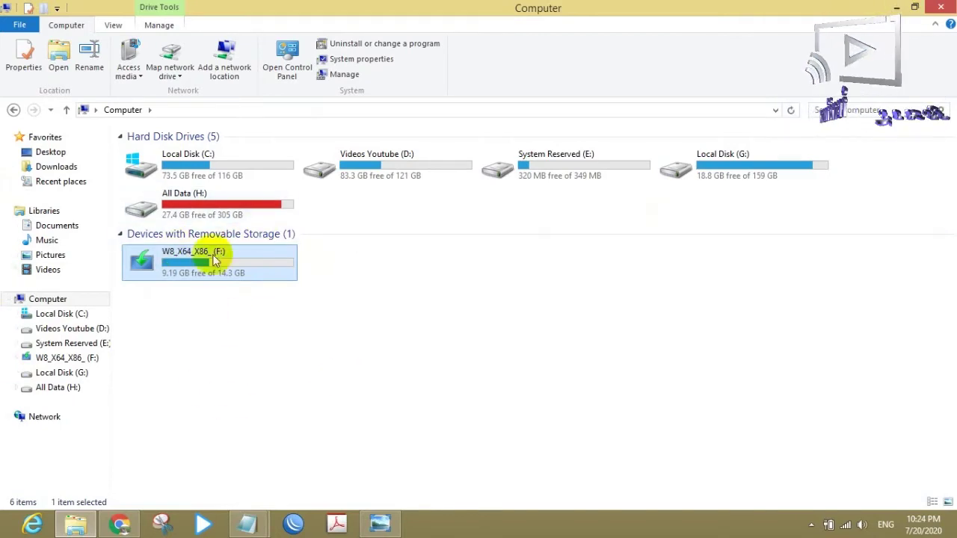
{"action": "left_click", "coordinate": [939, 7]}
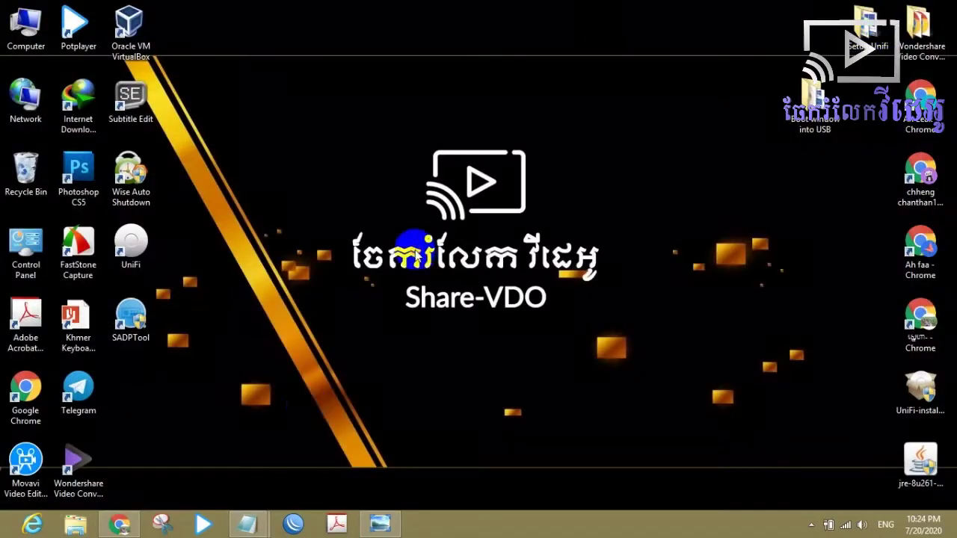
- Reopen Computer in File Explorer to check the removable F: drive once more, then close the window
{"action": "left_click", "coordinate": [78, 528]}
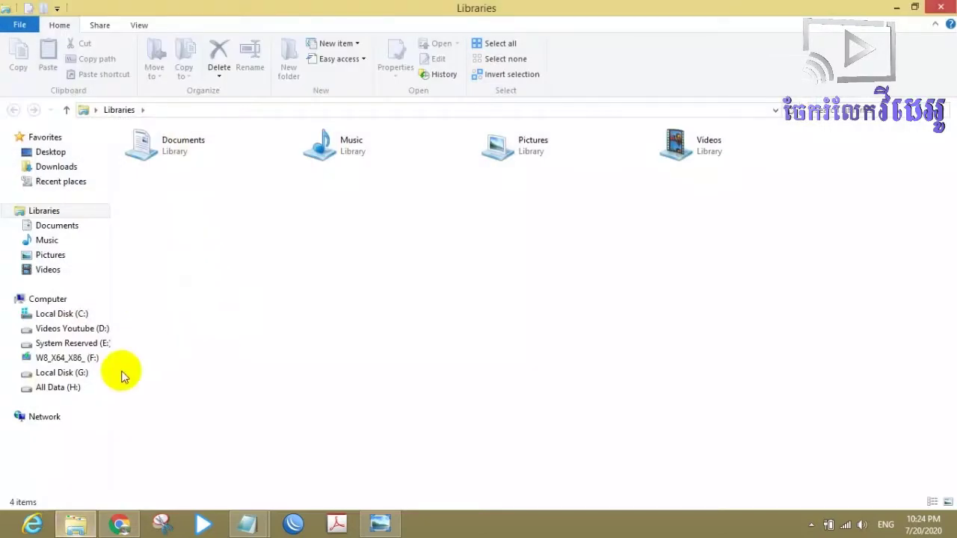
{"action": "left_click", "coordinate": [47, 300]}
{"action": "left_click", "coordinate": [168, 273]}
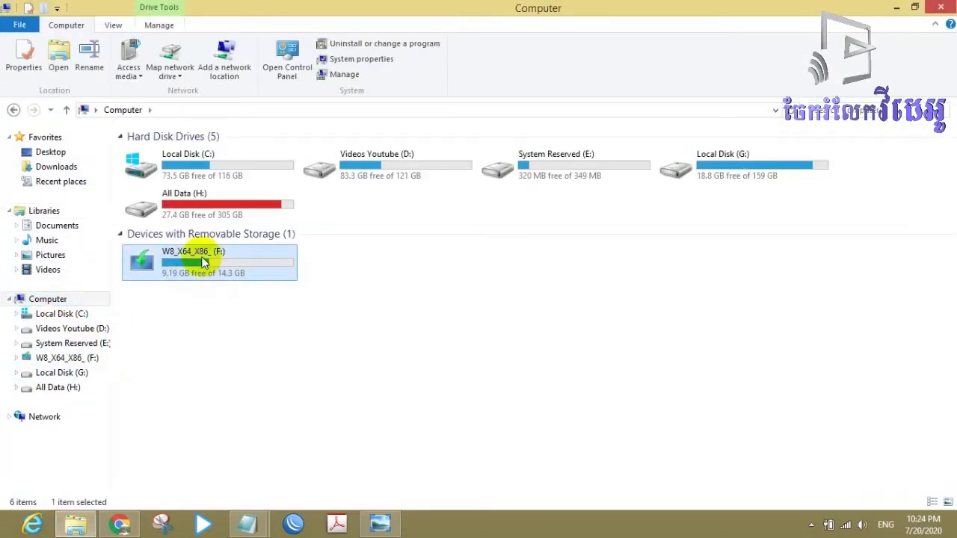
{"action": "left_click", "coordinate": [382, 396]}
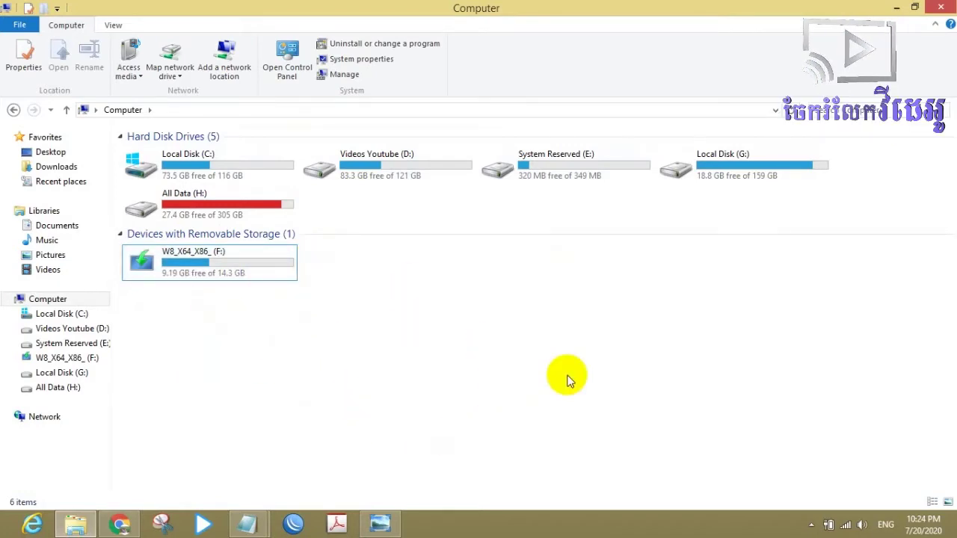
{"action": "left_click", "coordinate": [952, 8]}
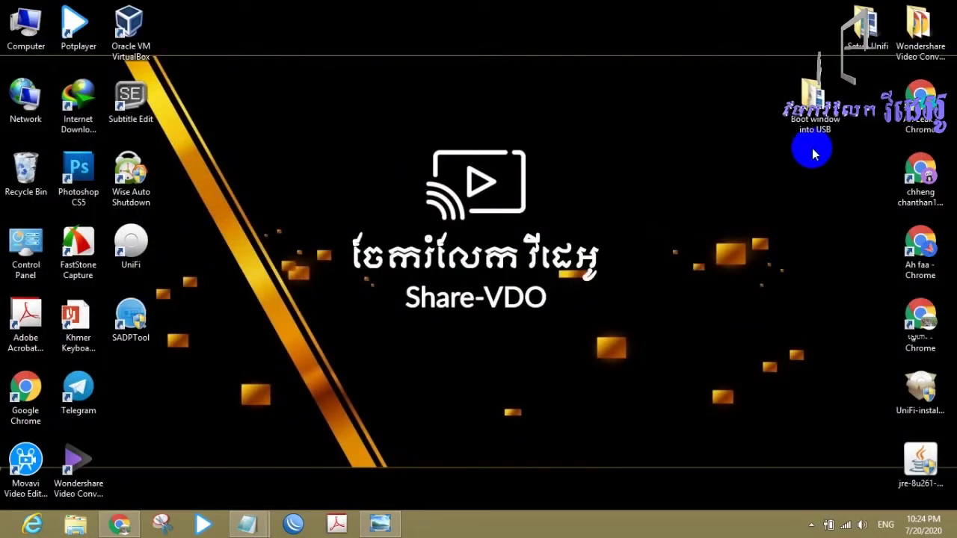
- Open the "Boot window into USB" folder and highlight the USB, ISO file and PowerISO requirements in Step.txt over it
{"action": "double_click", "coordinate": [514, 108]}
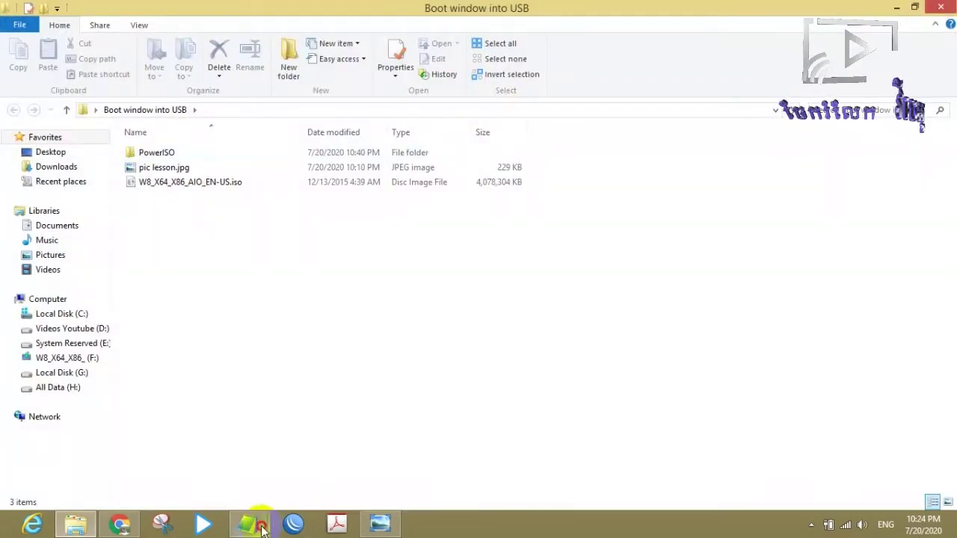
{"action": "mouse_move", "coordinate": [247, 523]}
{"action": "left_click", "coordinate": [188, 456]}
{"action": "left_click", "coordinate": [395, 182]}
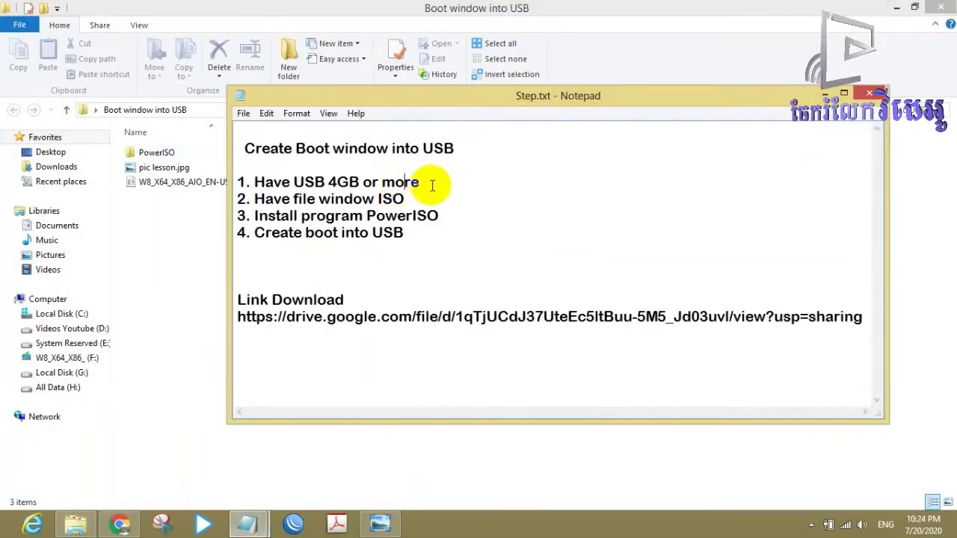
{"action": "left_click_drag", "start_coordinate": [433, 184], "coordinate": [236, 183]}
{"action": "left_click_drag", "start_coordinate": [426, 198], "coordinate": [237, 199]}
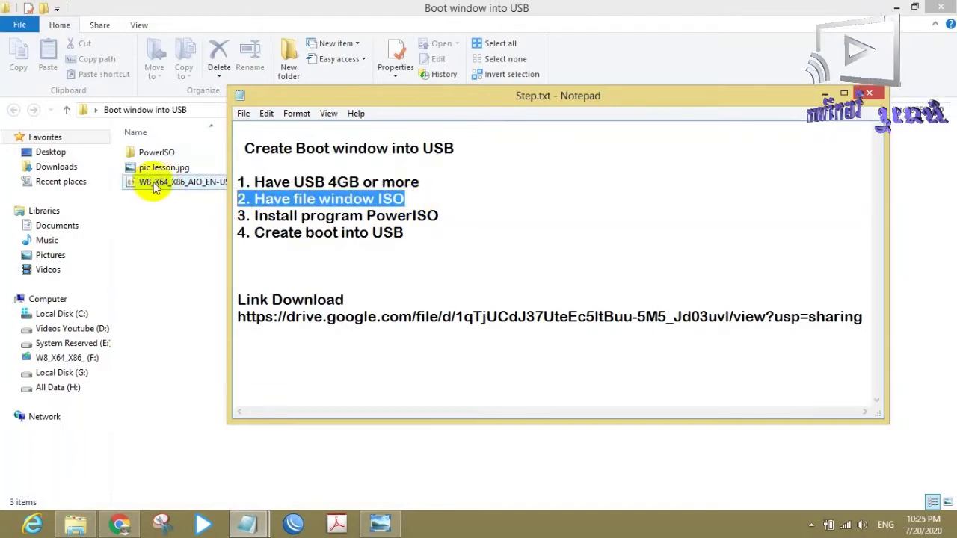
{"action": "left_click_drag", "start_coordinate": [439, 215], "coordinate": [241, 216]}
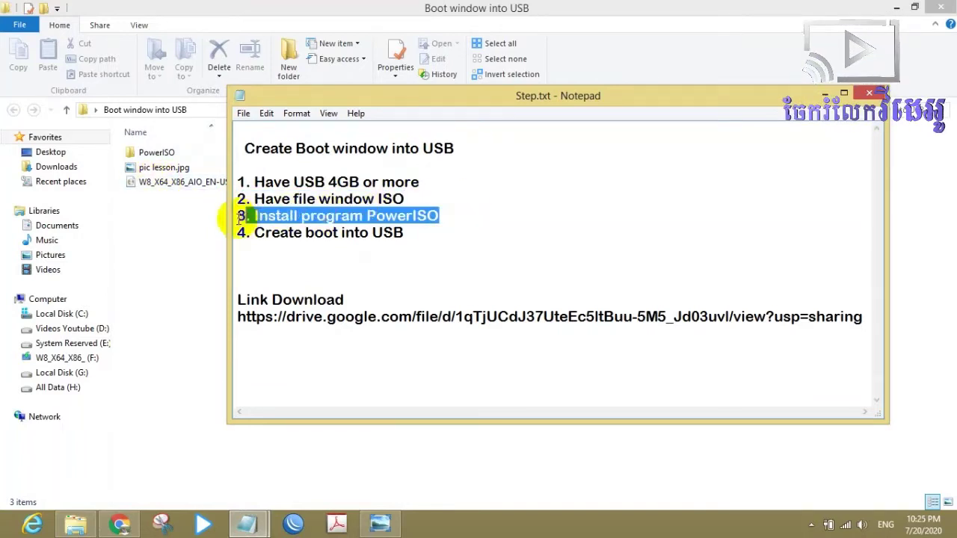
- Install PowerISO 4.8 from PowerISO48.exe in the PowerISO folder into C:\Program Files (x86)\PowerISO, and decline the reboot
{"action": "left_click", "coordinate": [831, 92]}
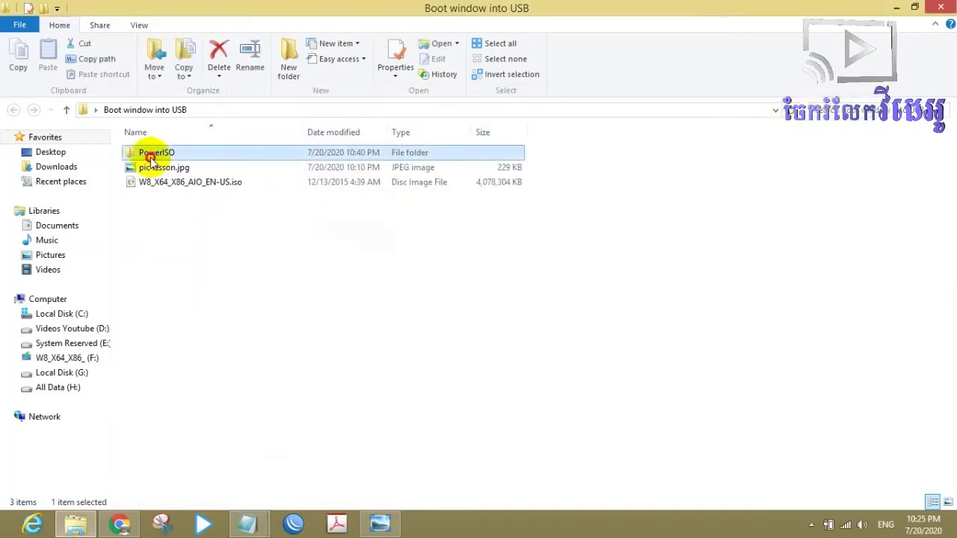
{"action": "double_click", "coordinate": [152, 154]}
{"action": "left_click", "coordinate": [183, 153]}
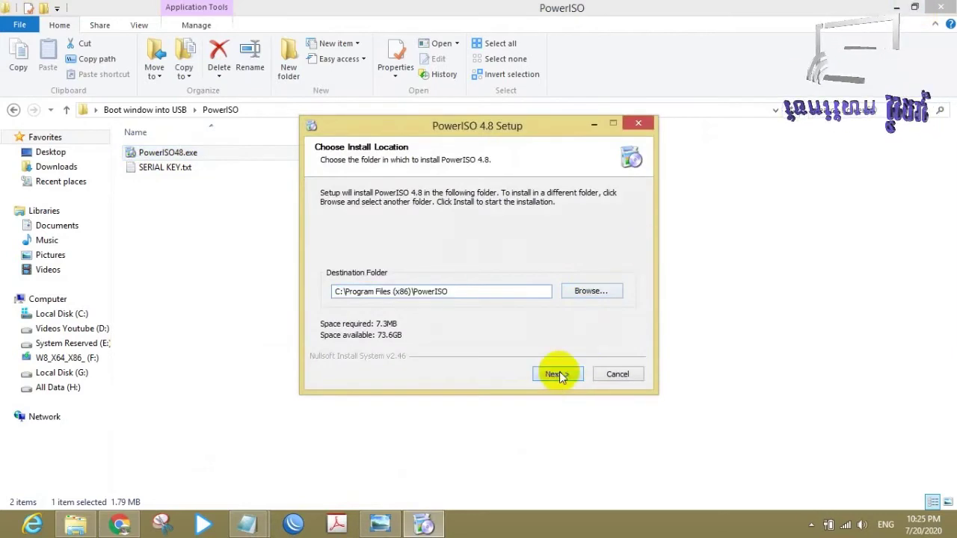
{"action": "left_click", "coordinate": [560, 374]}
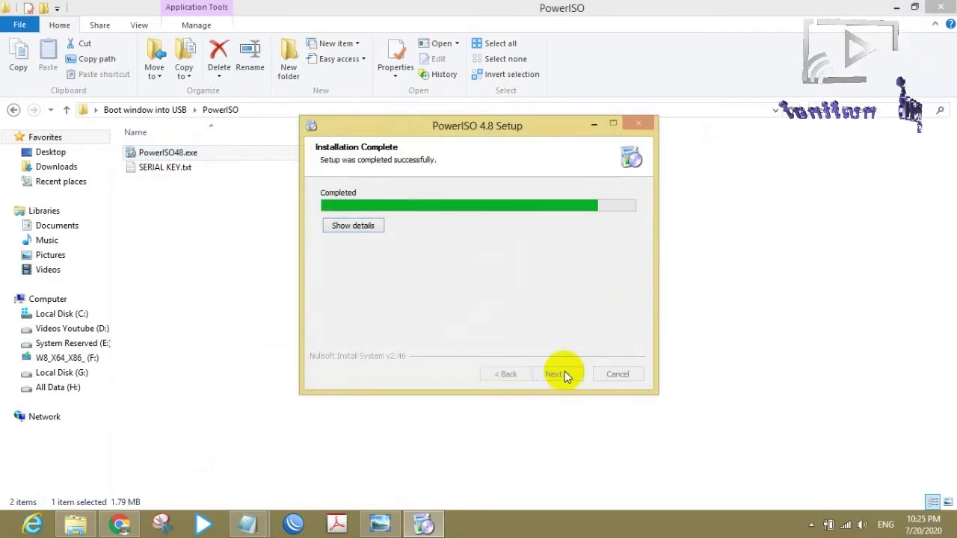
{"action": "left_click", "coordinate": [553, 374]}
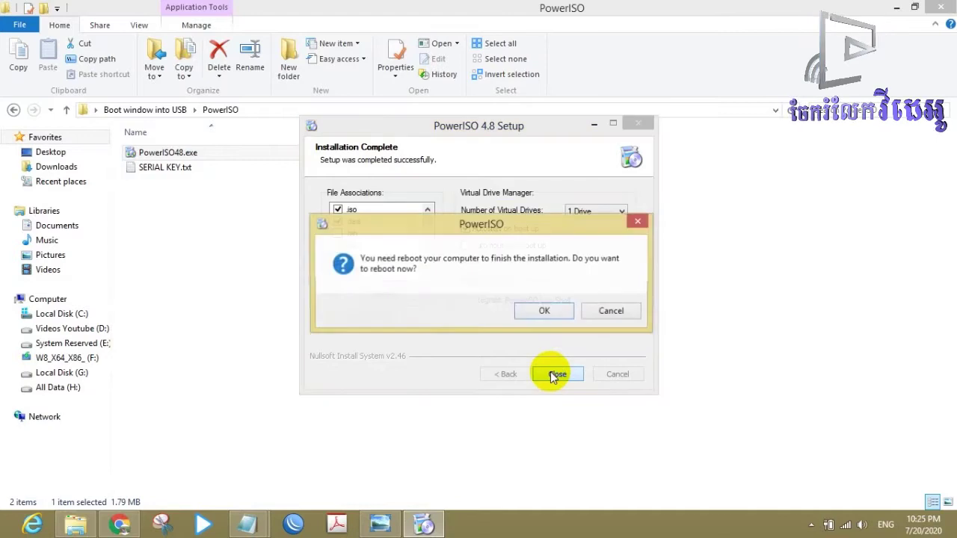
{"action": "left_click_drag", "start_coordinate": [477, 229], "coordinate": [495, 280]}
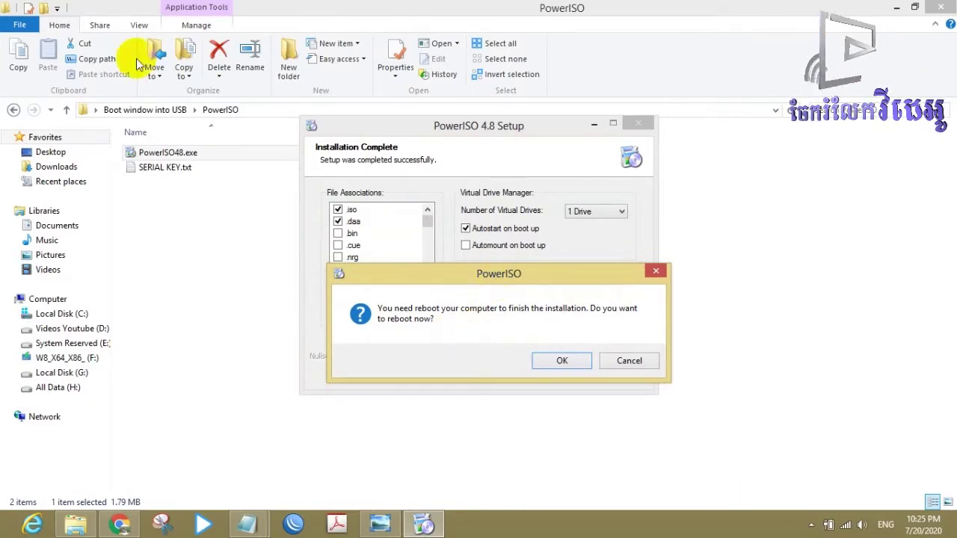
{"action": "left_click_drag", "start_coordinate": [577, 275], "coordinate": [507, 268]}
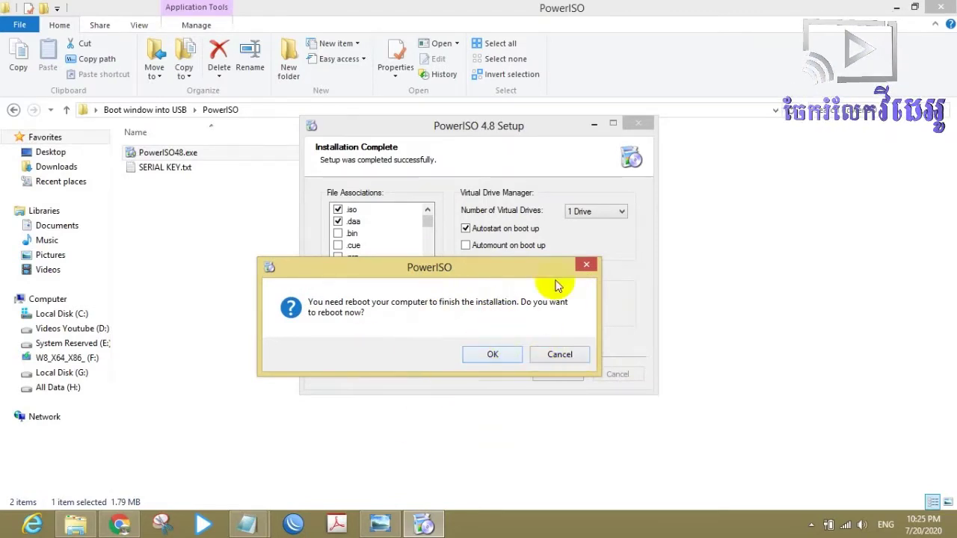
{"action": "left_click_drag", "start_coordinate": [494, 277], "coordinate": [559, 255]}
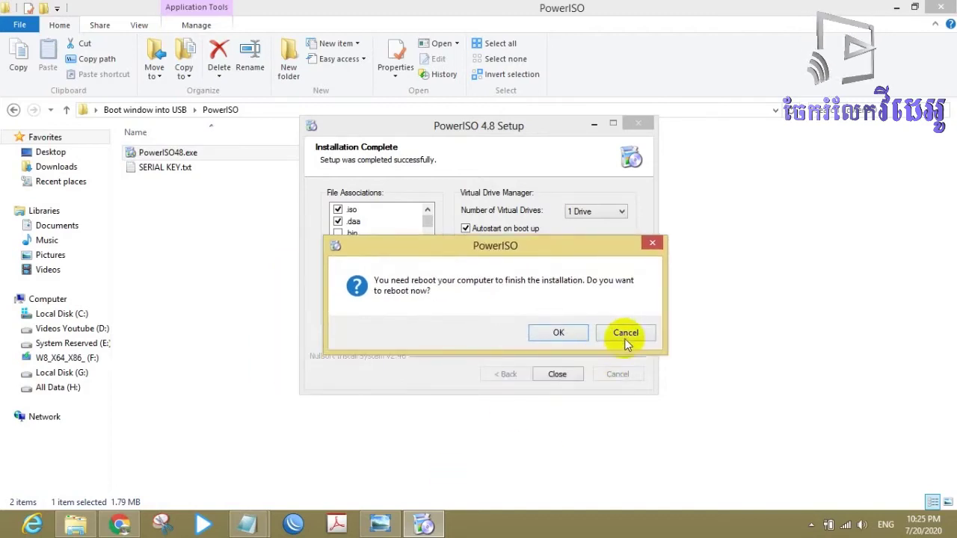
{"action": "left_click", "coordinate": [626, 336]}
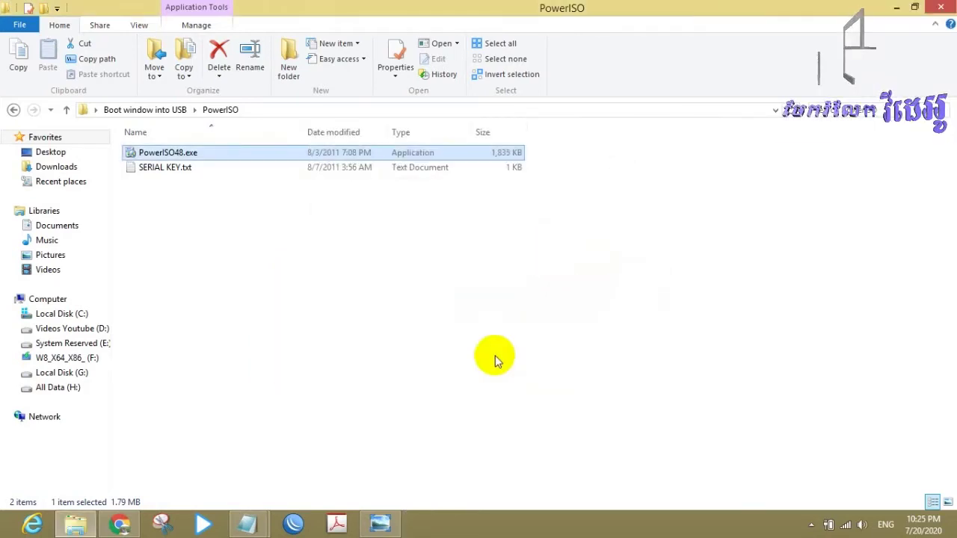
- Restore the PowerISO folder window to a smaller size and launch PowerISO from its desktop shortcut
{"action": "double_click", "coordinate": [371, 6]}
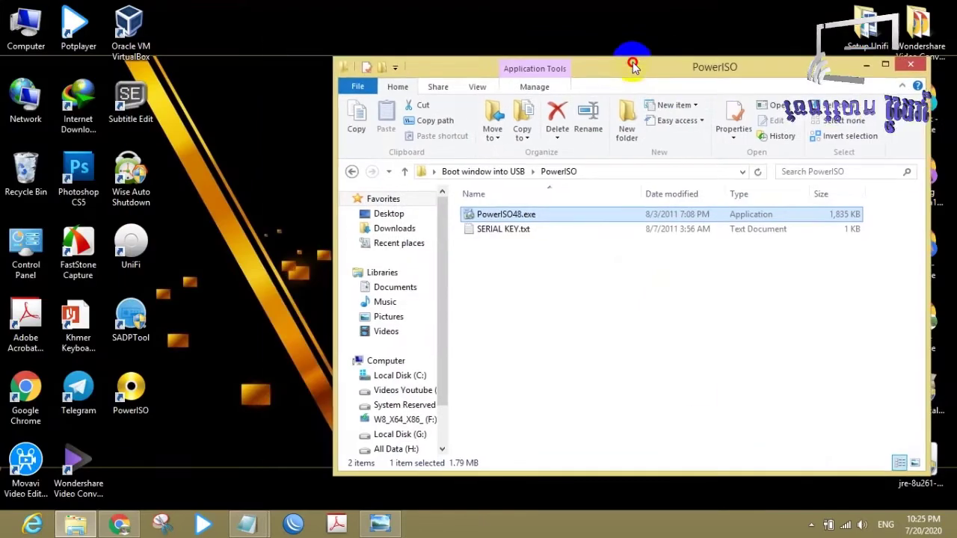
{"action": "double_click", "coordinate": [131, 388]}
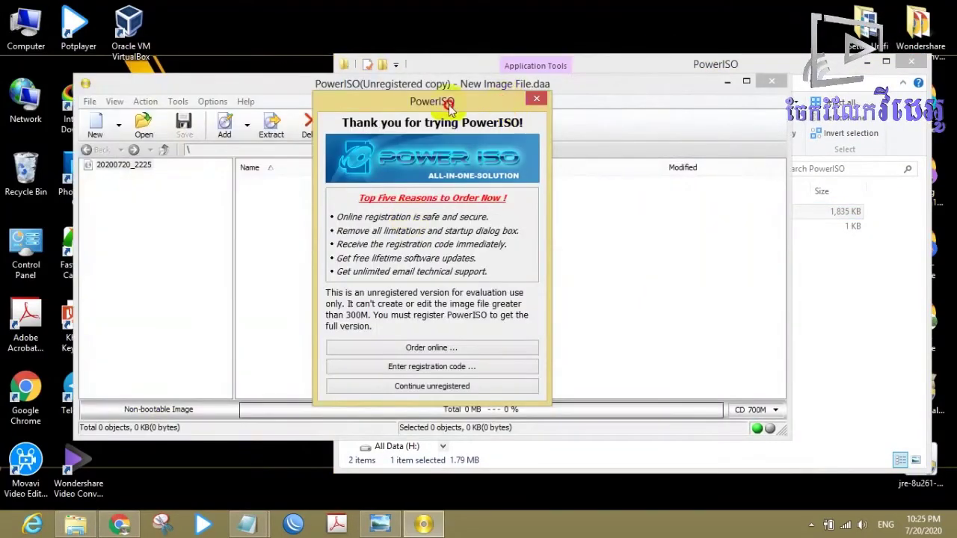
- Open the registration form from PowerISO's trial notice, and open SERIAL KEY.txt in the PowerISO folder
{"action": "left_click_drag", "start_coordinate": [451, 108], "coordinate": [355, 109]}
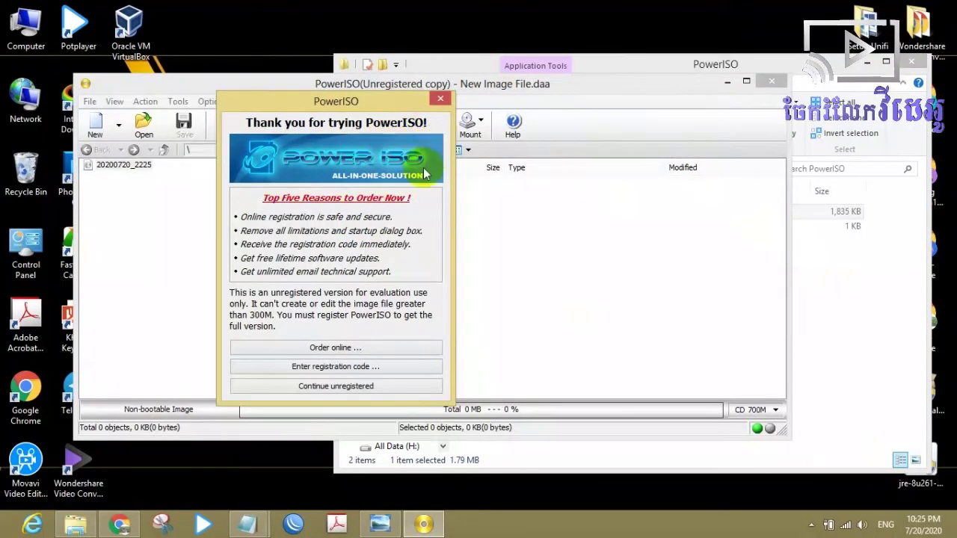
{"action": "left_click_drag", "start_coordinate": [352, 102], "coordinate": [320, 91]}
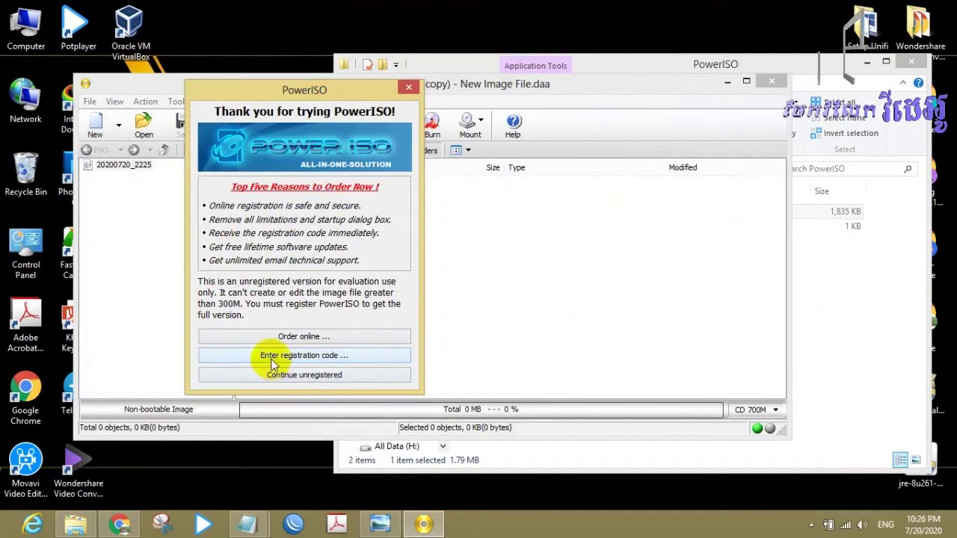
{"action": "left_click", "coordinate": [315, 360]}
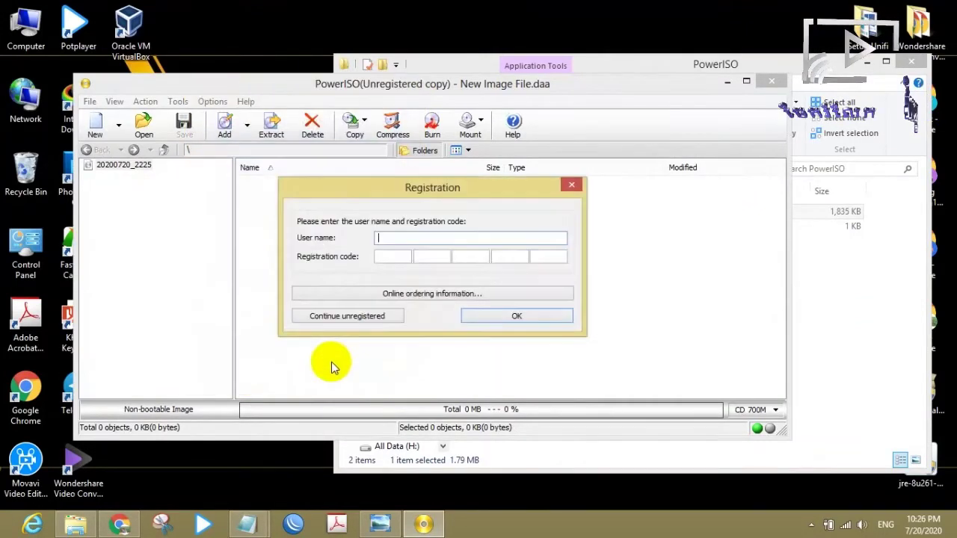
{"action": "left_click", "coordinate": [876, 299]}
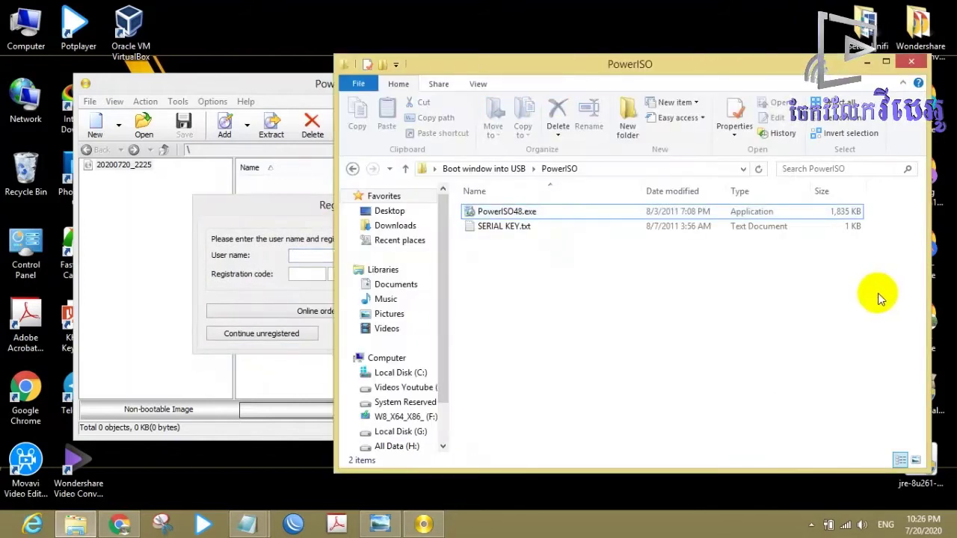
{"action": "left_click", "coordinate": [509, 229]}
{"action": "double_click", "coordinate": [508, 229]}
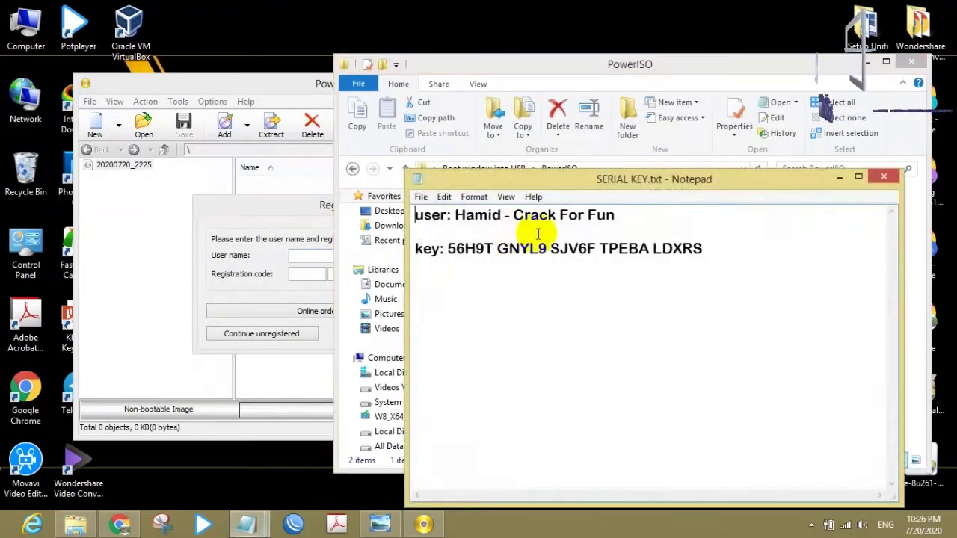
- Copy the user name from SERIAL KEY.txt into the User name field of the Registration dialog
{"action": "left_click_drag", "start_coordinate": [646, 216], "coordinate": [604, 214]}
{"action": "left_click", "coordinate": [455, 216]}
{"action": "right_click", "coordinate": [597, 213]}
{"action": "left_click", "coordinate": [632, 255]}
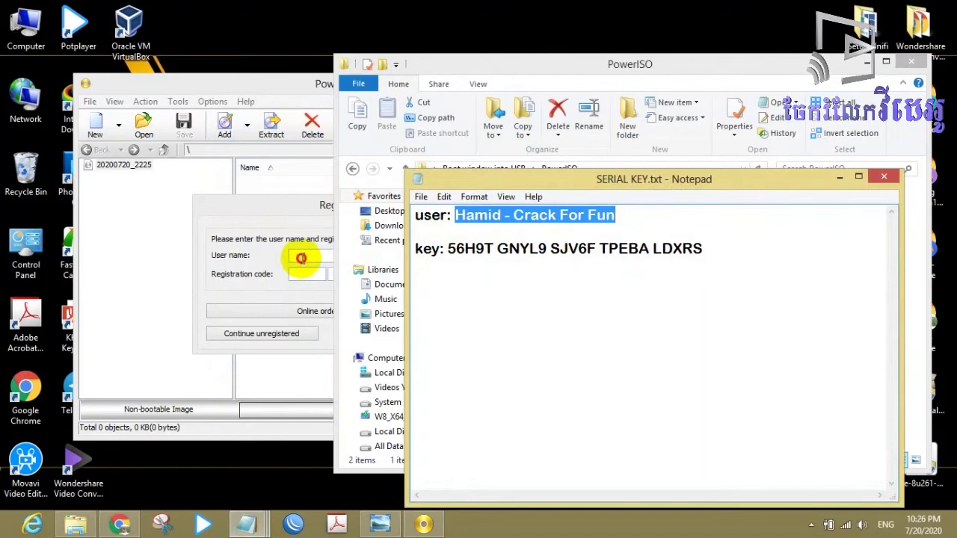
{"action": "left_click", "coordinate": [303, 258]}
{"action": "right_click", "coordinate": [304, 259]}
{"action": "left_click", "coordinate": [336, 316]}
- Copy the key from SERIAL KEY.txt and paste it into the first block of the registration code
{"action": "left_click", "coordinate": [821, 287]}
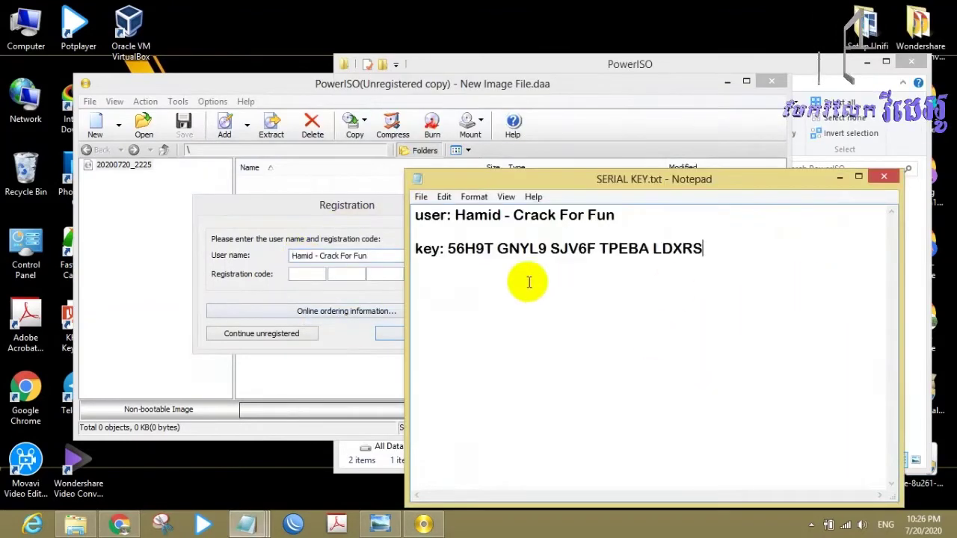
{"action": "left_click_drag", "start_coordinate": [447, 250], "coordinate": [678, 250]}
{"action": "right_click", "coordinate": [681, 252]}
{"action": "left_click", "coordinate": [715, 294]}
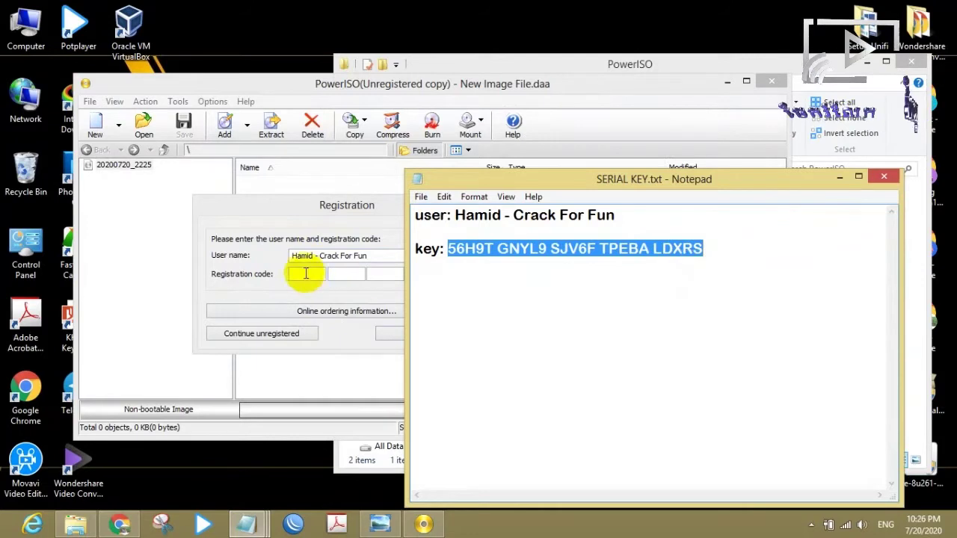
{"action": "left_click", "coordinate": [305, 273]}
{"action": "right_click", "coordinate": [305, 273]}
{"action": "left_click", "coordinate": [338, 333]}
- Copy the second group of the key into the second block of the registration code
{"action": "left_click", "coordinate": [822, 317]}
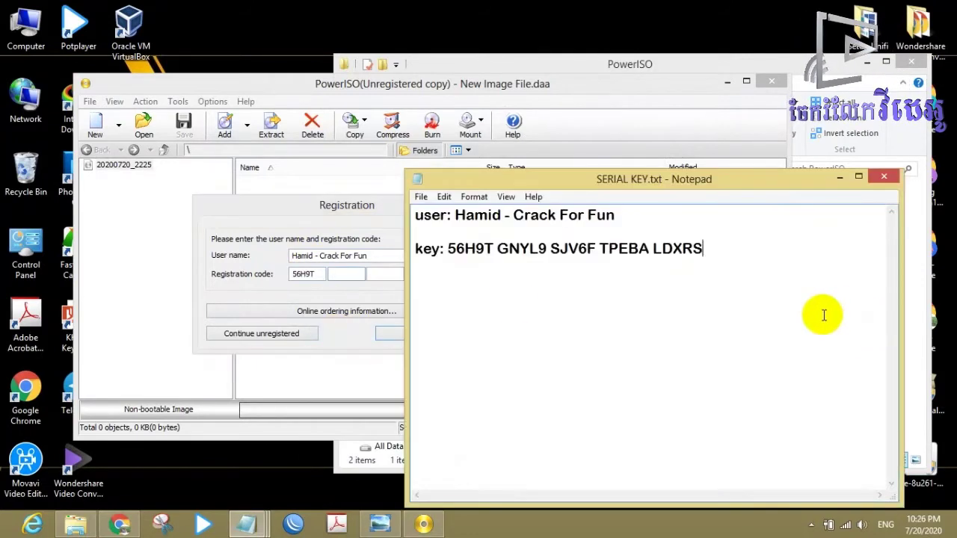
{"action": "left_click_drag", "start_coordinate": [499, 249], "coordinate": [540, 250]}
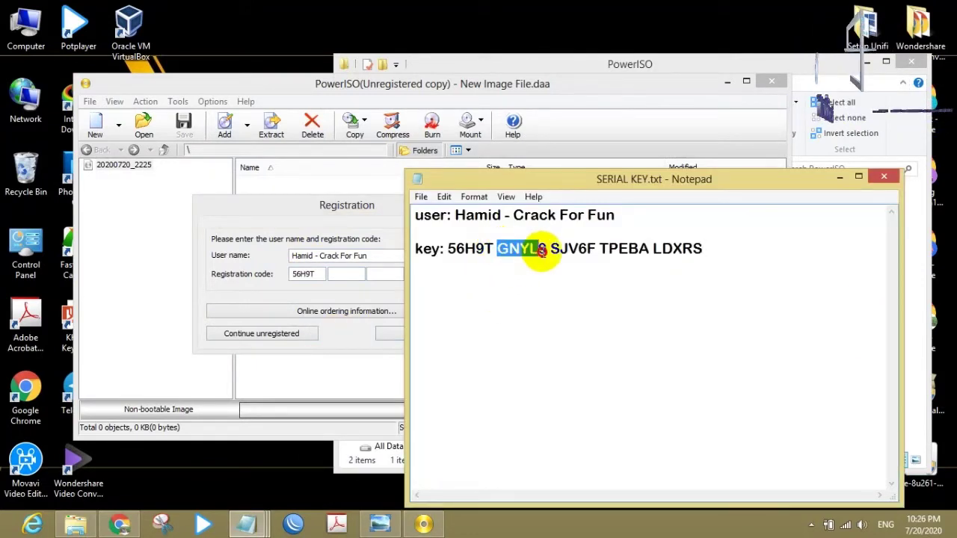
{"action": "right_click", "coordinate": [538, 249]}
{"action": "left_click", "coordinate": [564, 291]}
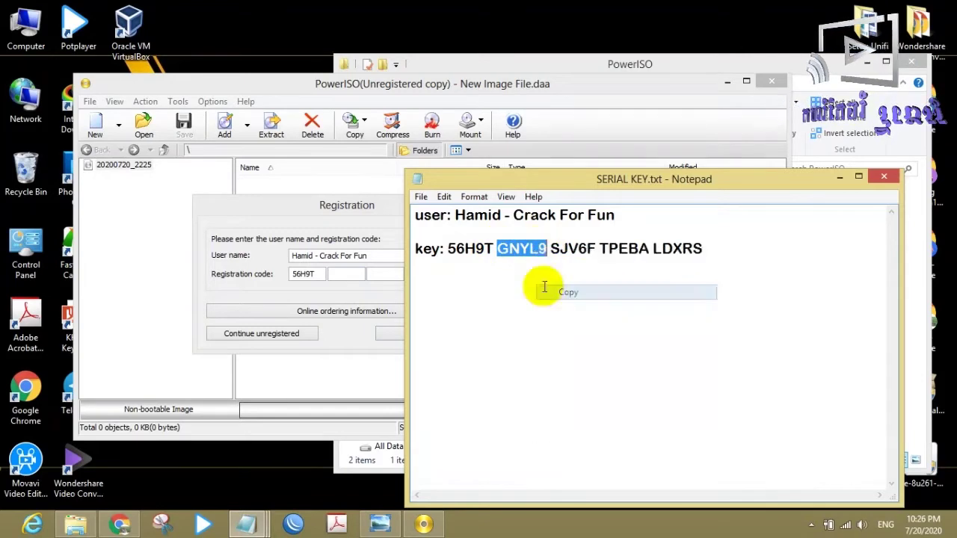
{"action": "left_click", "coordinate": [338, 274]}
{"action": "right_click", "coordinate": [338, 274]}
{"action": "left_click", "coordinate": [412, 332]}
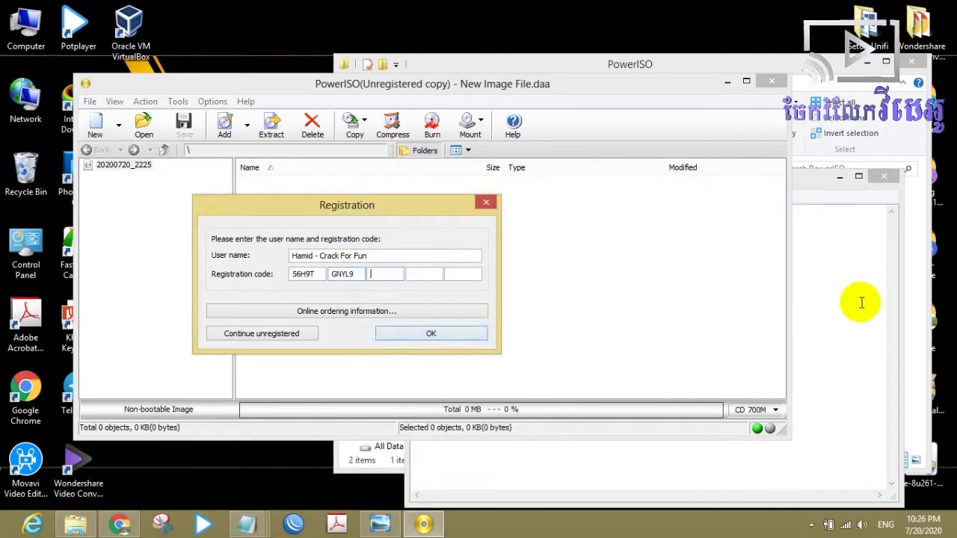
- Copy the third group of the key into the third block of the registration code
{"action": "left_click", "coordinate": [863, 302]}
{"action": "mouse_move", "coordinate": [556, 249]}
{"action": "left_mouse_down"}
{"action": "mouse_move", "coordinate": [605, 251]}
{"action": "mouse_move", "coordinate": [561, 251]}
{"action": "mouse_move", "coordinate": [571, 250]}
{"action": "left_mouse_up"}
{"action": "right_click", "coordinate": [591, 251]}
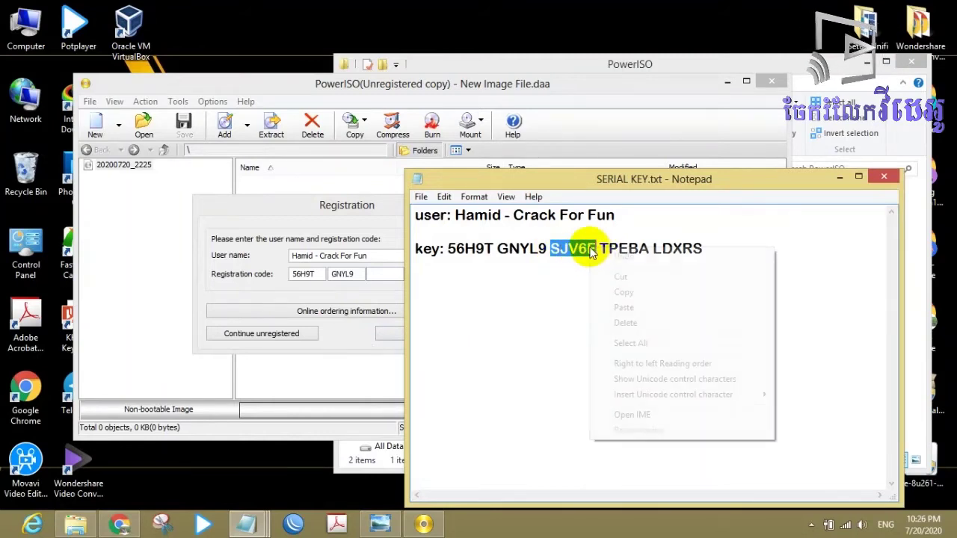
{"action": "left_click", "coordinate": [620, 291]}
{"action": "left_click", "coordinate": [385, 274]}
{"action": "right_click", "coordinate": [386, 274]}
{"action": "left_click", "coordinate": [417, 321]}
- Copy the fourth group of the key into the fourth block of the registration code
{"action": "left_click", "coordinate": [842, 272]}
{"action": "left_click", "coordinate": [604, 250]}
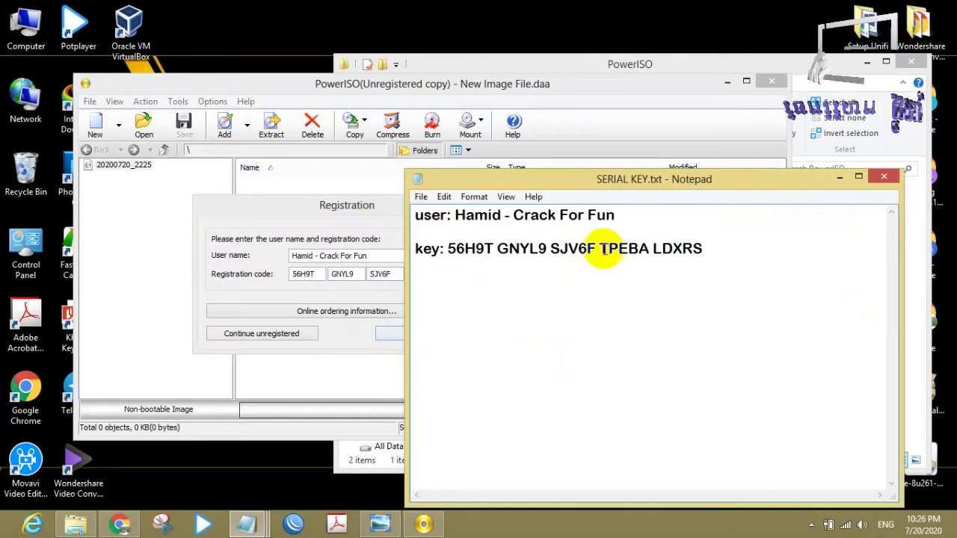
{"action": "left_click_drag", "start_coordinate": [604, 251], "coordinate": [649, 252]}
{"action": "right_click", "coordinate": [638, 252]}
{"action": "left_click", "coordinate": [665, 302]}
{"action": "left_click", "coordinate": [402, 273]}
{"action": "right_click", "coordinate": [415, 273]}
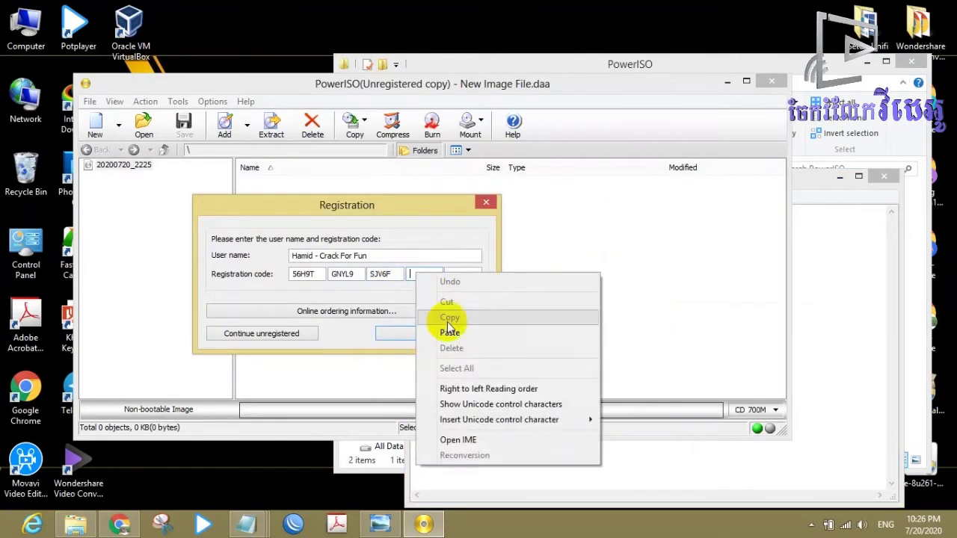
{"action": "left_click", "coordinate": [450, 332]}
- Copy the last group of the key into the fifth block of the registration code
{"action": "left_click", "coordinate": [819, 299]}
{"action": "left_click_drag", "start_coordinate": [653, 250], "coordinate": [702, 251]}
{"action": "right_click", "coordinate": [695, 256]}
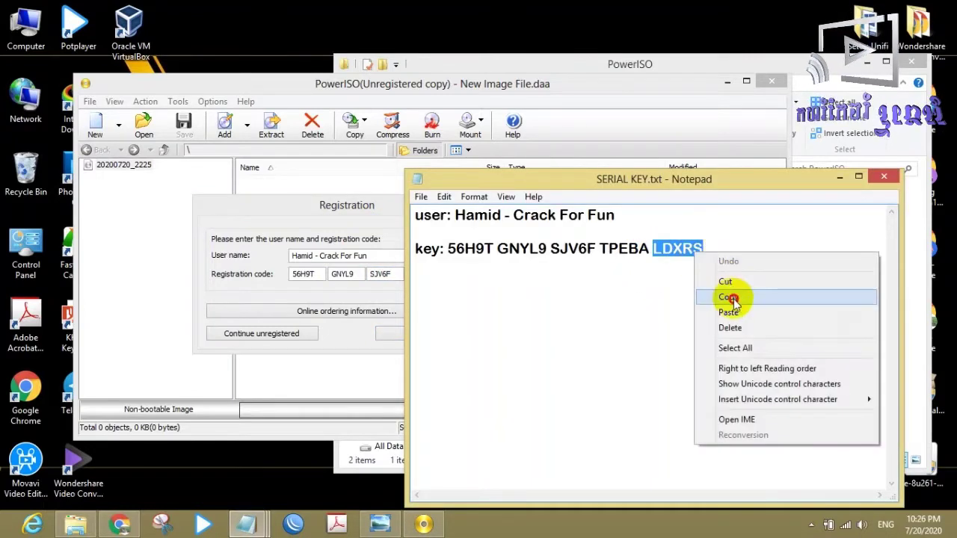
{"action": "left_click", "coordinate": [706, 298]}
{"action": "left_click", "coordinate": [378, 212]}
{"action": "left_click", "coordinate": [472, 276]}
{"action": "right_click", "coordinate": [472, 277]}
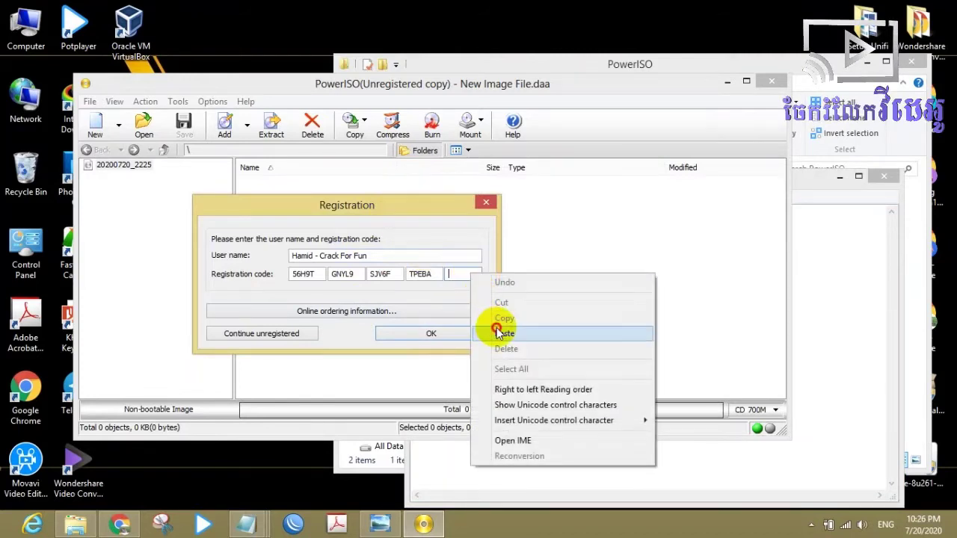
{"action": "left_click", "coordinate": [495, 328]}
- Minimize SERIAL KEY.txt, submit the PowerISO registration and dismiss the thank-you message
{"action": "left_click_drag", "start_coordinate": [417, 214], "coordinate": [397, 212]}
{"action": "left_click", "coordinate": [853, 277]}
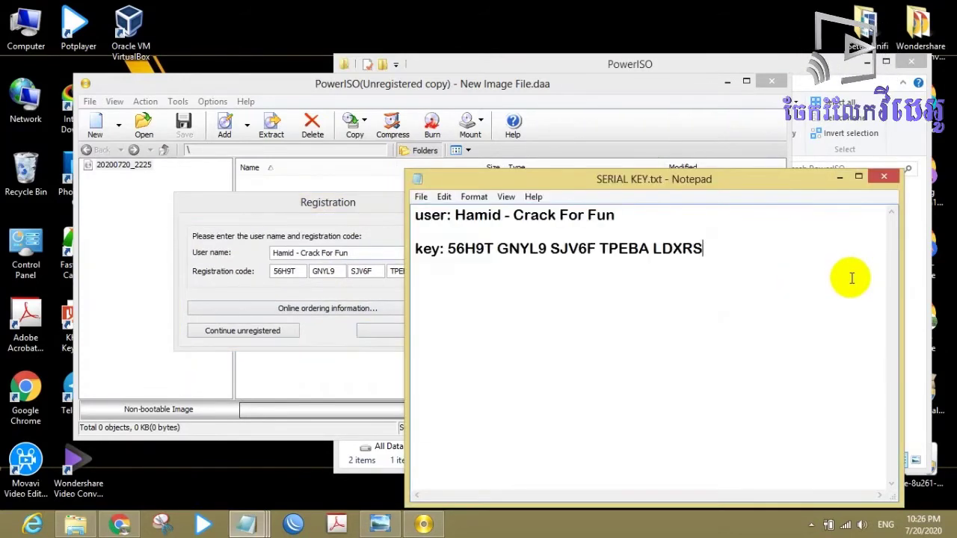
{"action": "left_click_drag", "start_coordinate": [644, 180], "coordinate": [599, 167]}
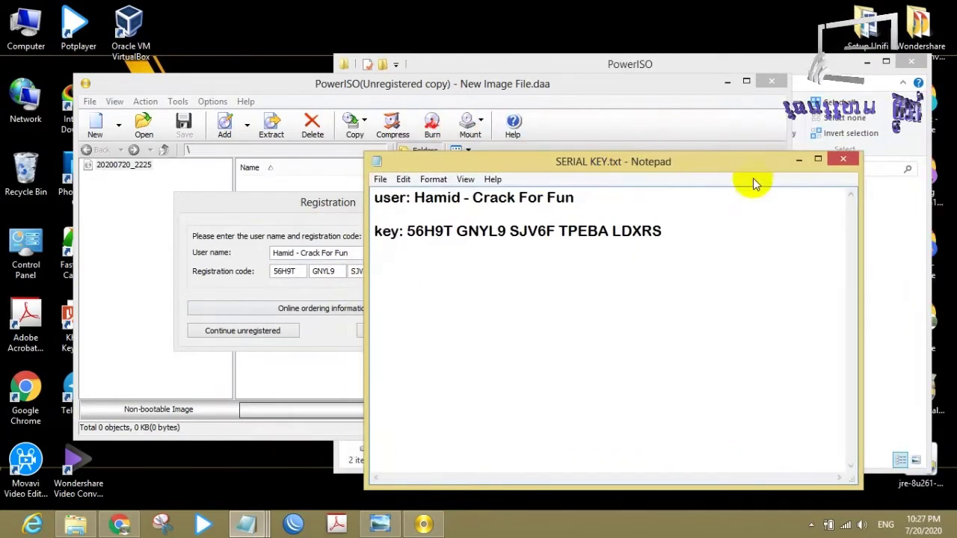
{"action": "left_click_drag", "start_coordinate": [738, 170], "coordinate": [800, 158]}
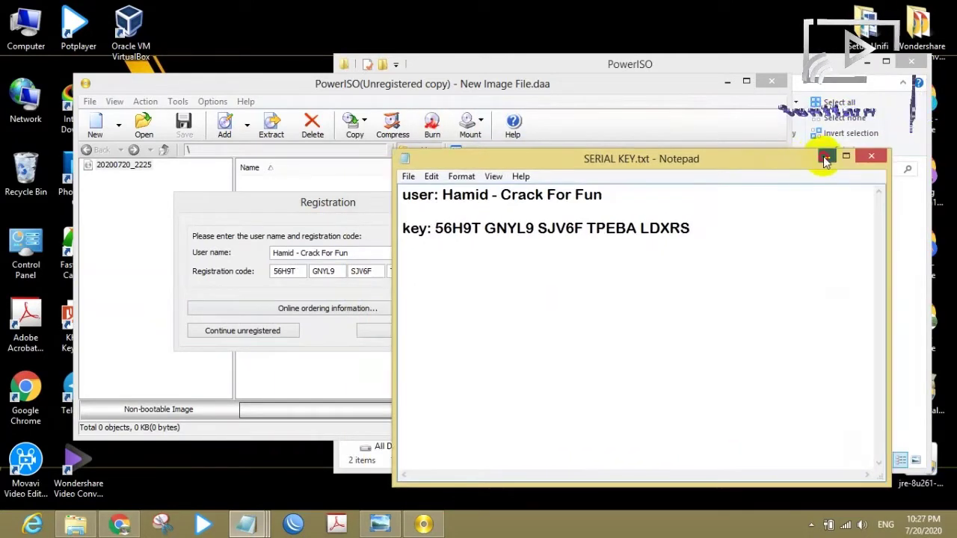
{"action": "left_click", "coordinate": [822, 156]}
{"action": "left_click_drag", "start_coordinate": [352, 204], "coordinate": [486, 205]}
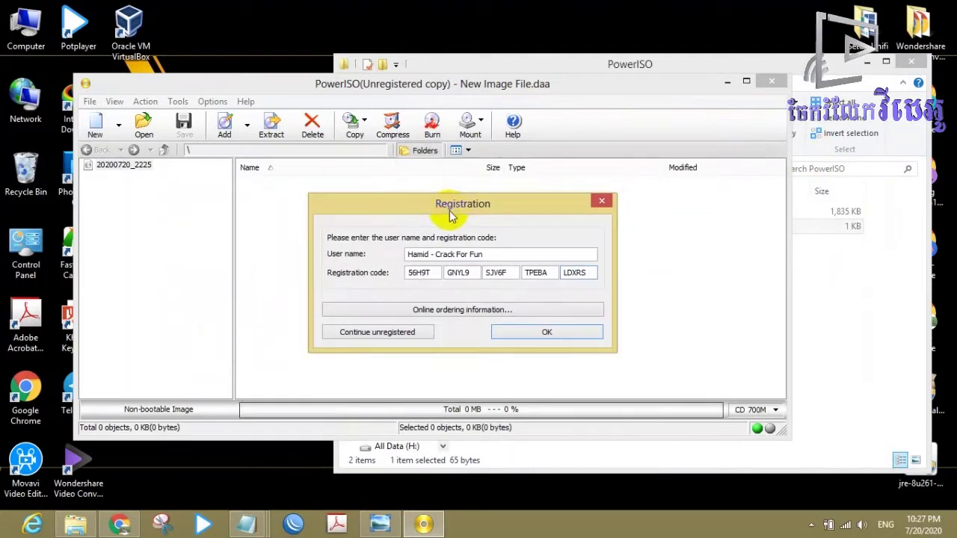
{"action": "left_click", "coordinate": [536, 329]}
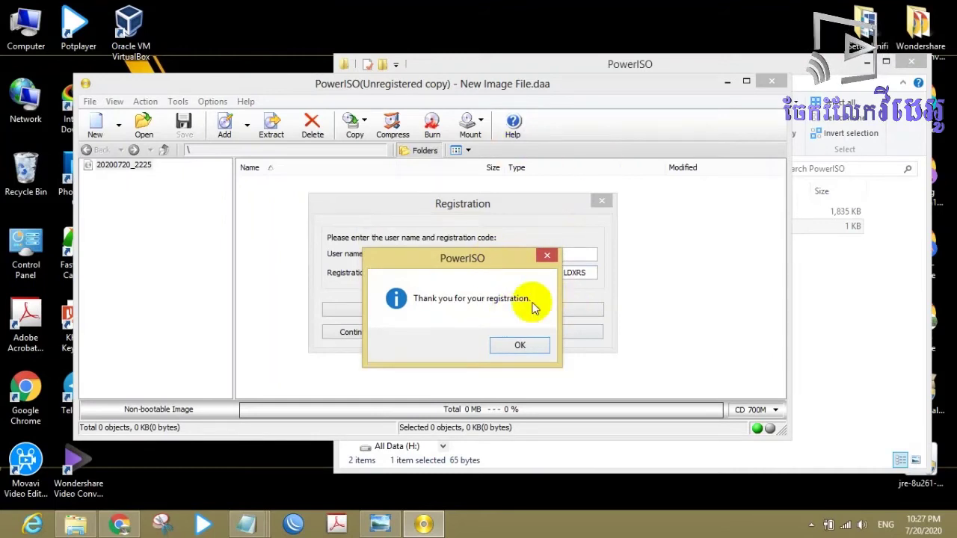
{"action": "left_click", "coordinate": [537, 350]}
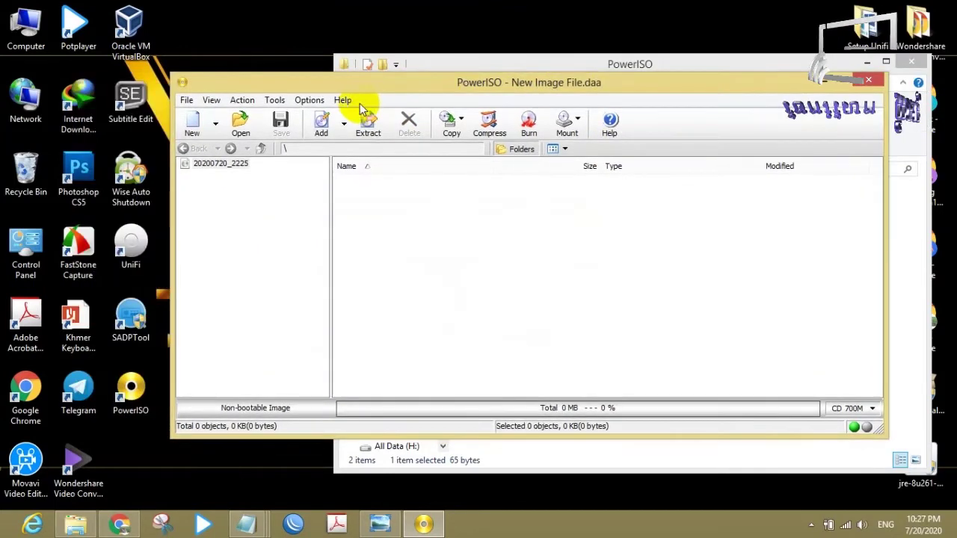
- Check the registration details in the About PowerISO window, then close it
{"action": "left_click", "coordinate": [348, 102]}
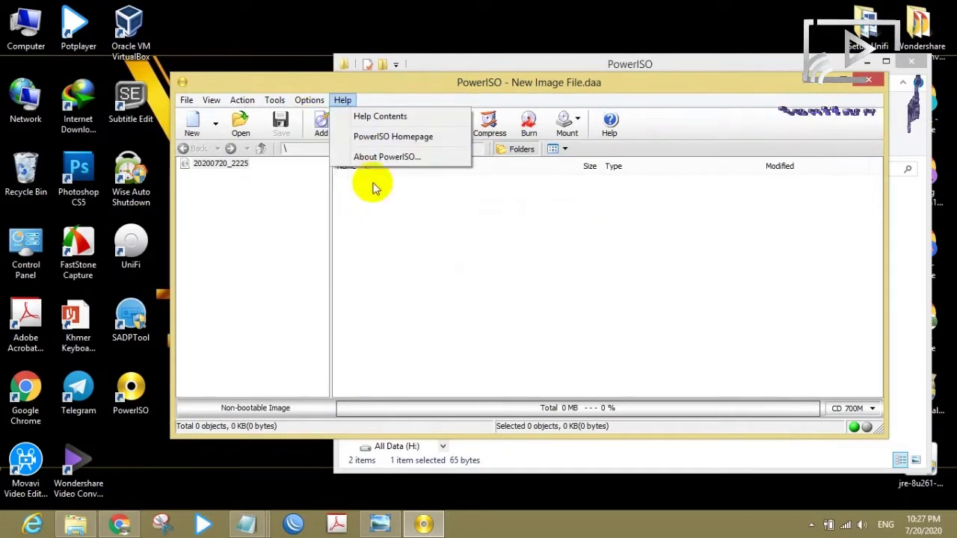
{"action": "left_click", "coordinate": [364, 159]}
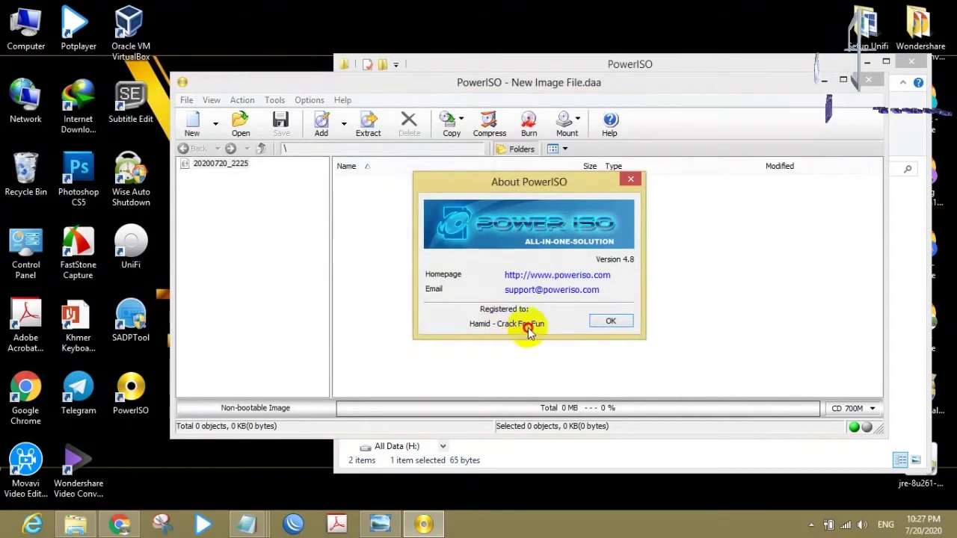
{"action": "left_click", "coordinate": [630, 179]}
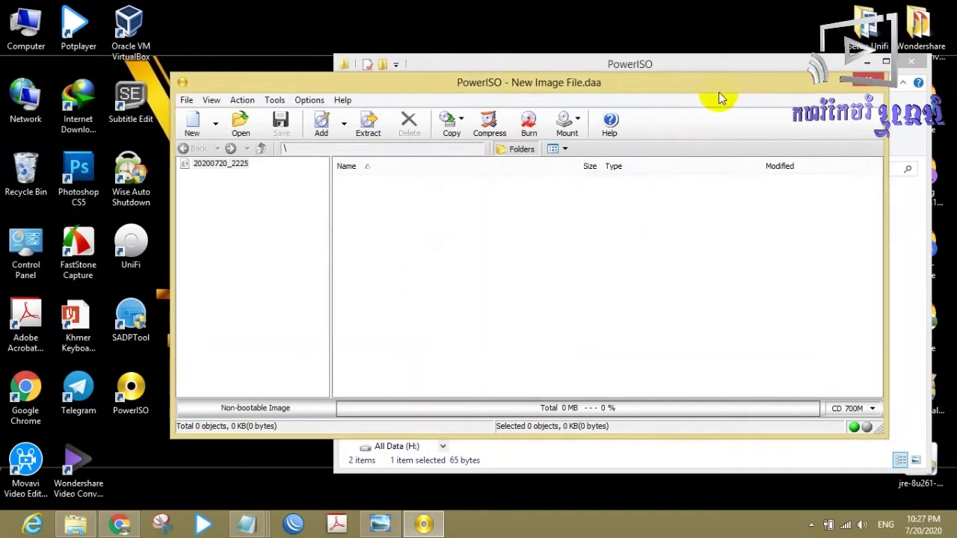
- Close PowerISO, the PowerISO folder window and SERIAL KEY.txt, and refresh the desktop
{"action": "left_click", "coordinate": [811, 94]}
{"action": "left_click", "coordinate": [912, 61]}
{"action": "right_click", "coordinate": [424, 140]}
{"action": "right_click", "coordinate": [486, 185]}
{"action": "left_click", "coordinate": [595, 215]}
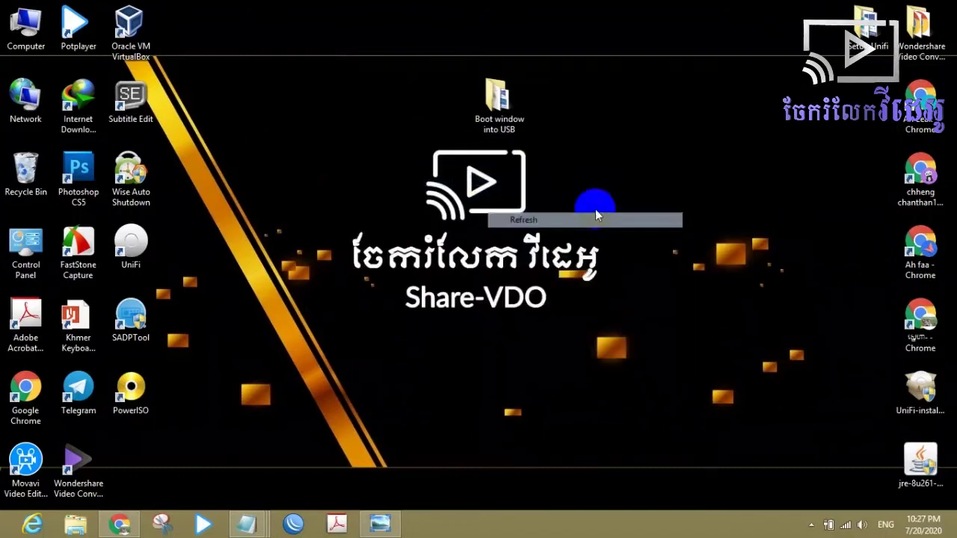
{"action": "mouse_move", "coordinate": [251, 526]}
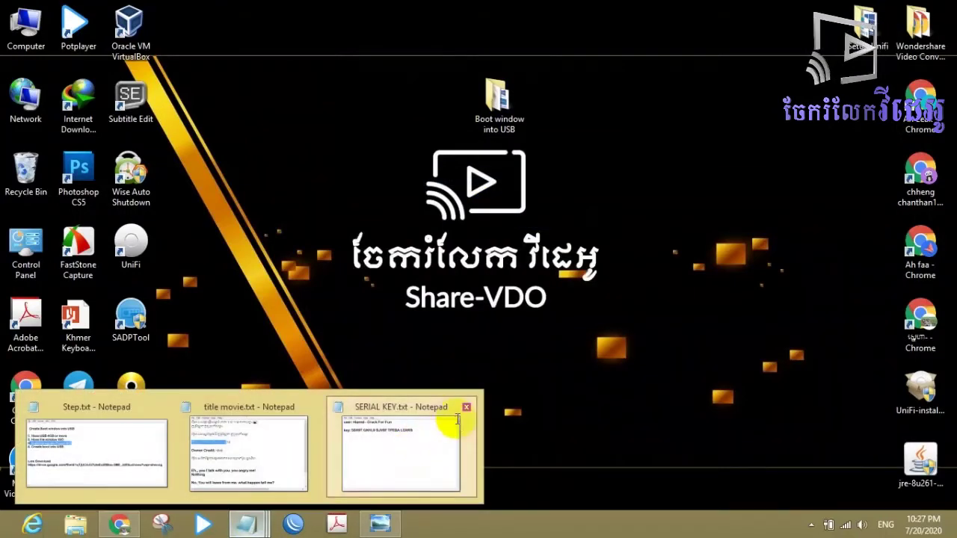
{"action": "left_click", "coordinate": [447, 421]}
{"action": "left_click", "coordinate": [858, 157]}
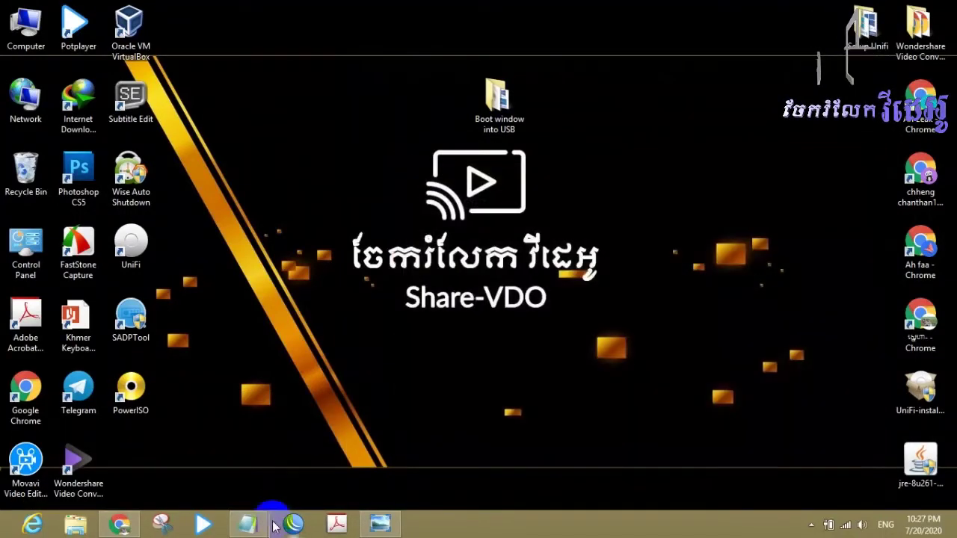
- Bring up Step.txt and append "=done" to the USB, ISO file and Install program PowerISO lines
{"action": "mouse_move", "coordinate": [252, 526]}
{"action": "left_click", "coordinate": [186, 471]}
{"action": "left_click", "coordinate": [457, 214]}
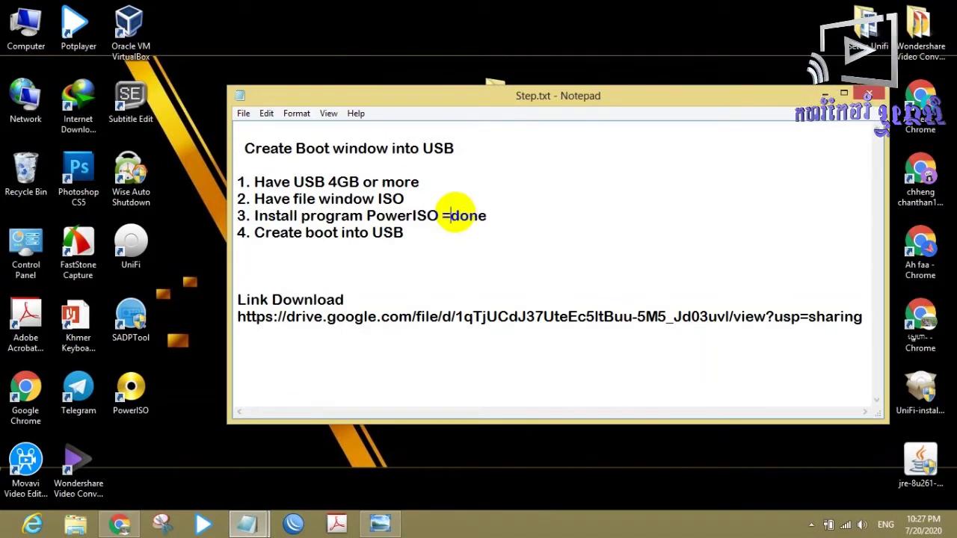
{"action": "left_click_drag", "start_coordinate": [490, 217], "coordinate": [441, 216]}
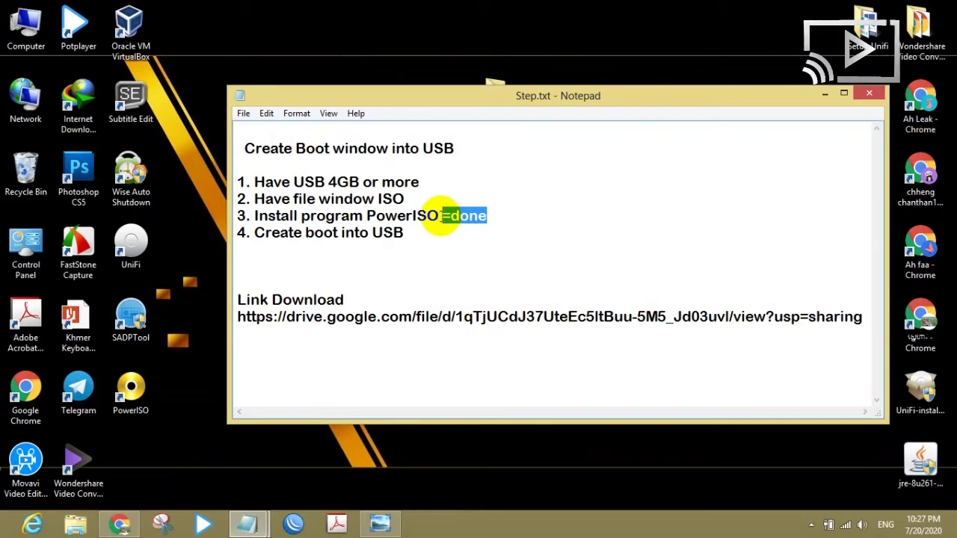
{"action": "left_click", "coordinate": [451, 200]}
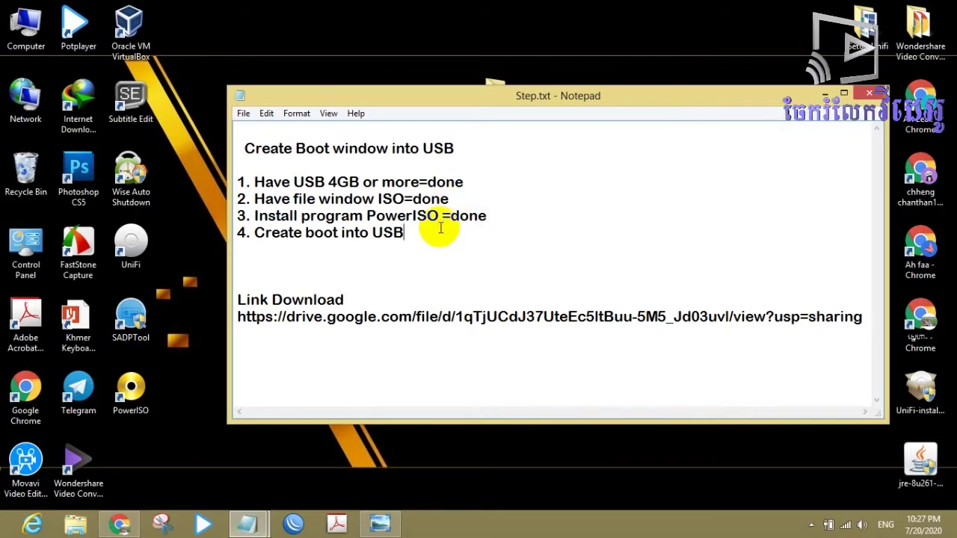
- Highlight line 4, "Create boot into USB", in Step.txt, reposition its window and refresh the desktop
{"action": "left_click_drag", "start_coordinate": [420, 236], "coordinate": [209, 233]}
{"action": "left_click_drag", "start_coordinate": [442, 97], "coordinate": [463, 53]}
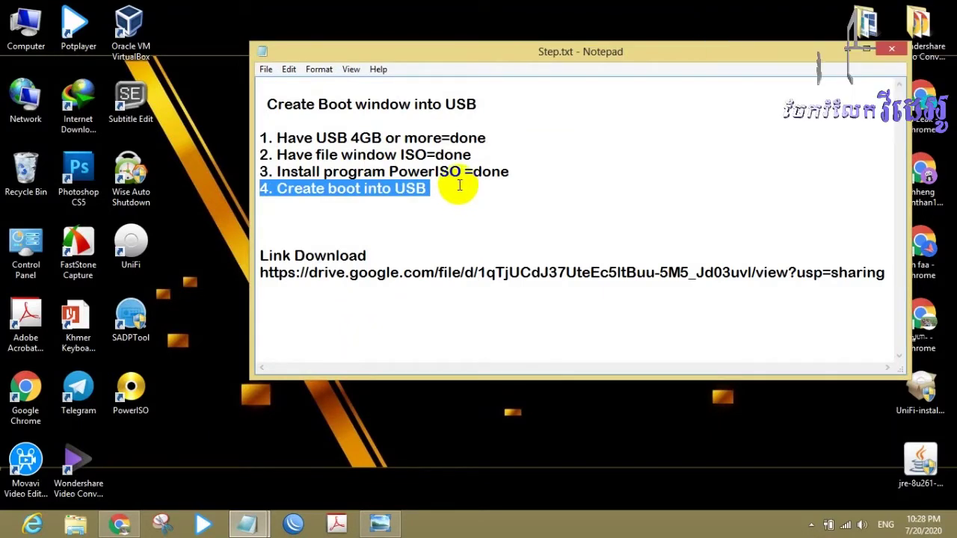
{"action": "left_click_drag", "start_coordinate": [718, 54], "coordinate": [706, 72]}
{"action": "left_click_drag", "start_coordinate": [605, 77], "coordinate": [619, 100]}
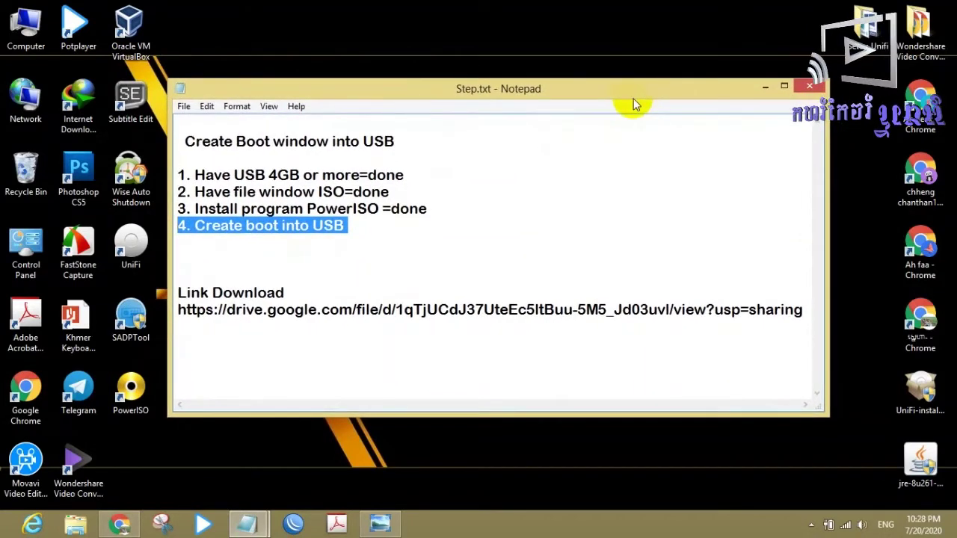
{"action": "right_click", "coordinate": [616, 44]}
{"action": "left_click", "coordinate": [646, 84]}
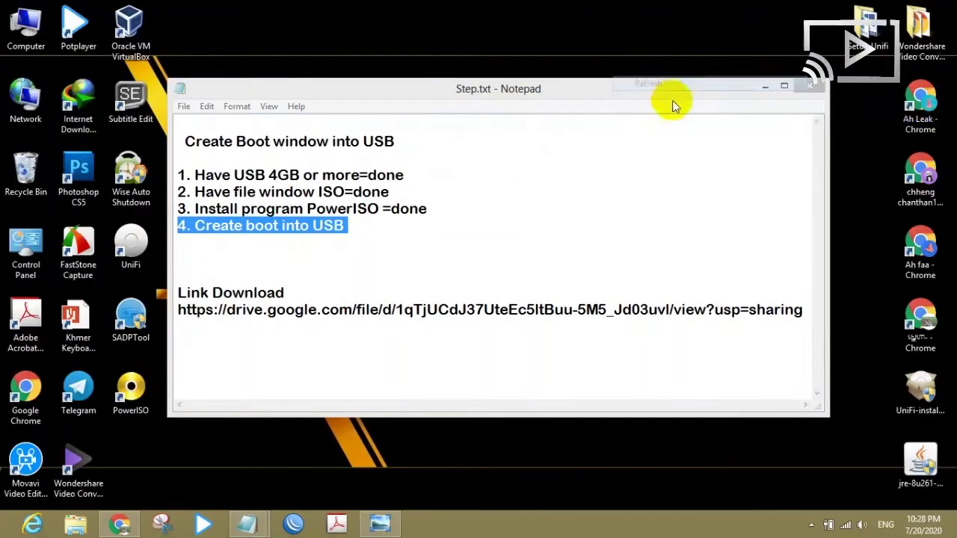
{"action": "left_click_drag", "start_coordinate": [673, 95], "coordinate": [675, 110]}
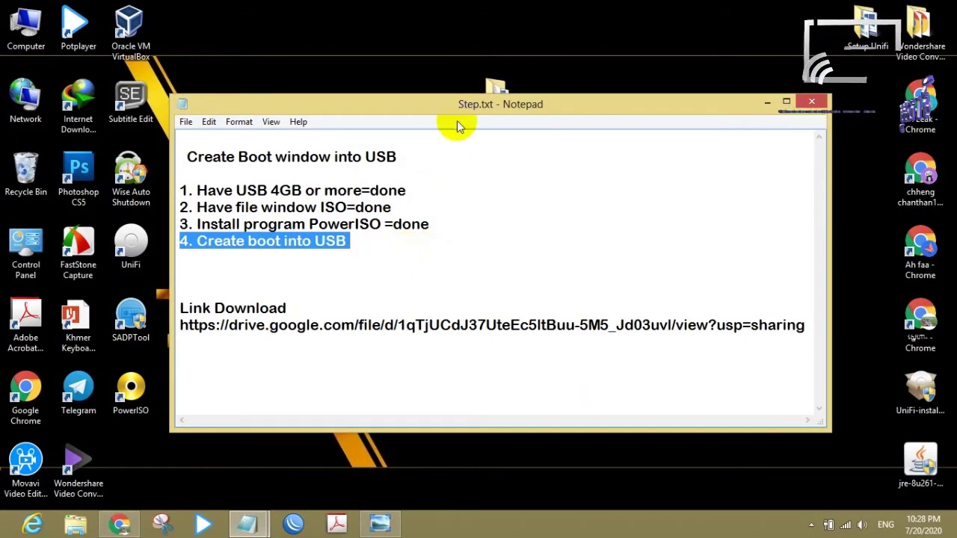
{"action": "left_click_drag", "start_coordinate": [456, 107], "coordinate": [444, 88]}
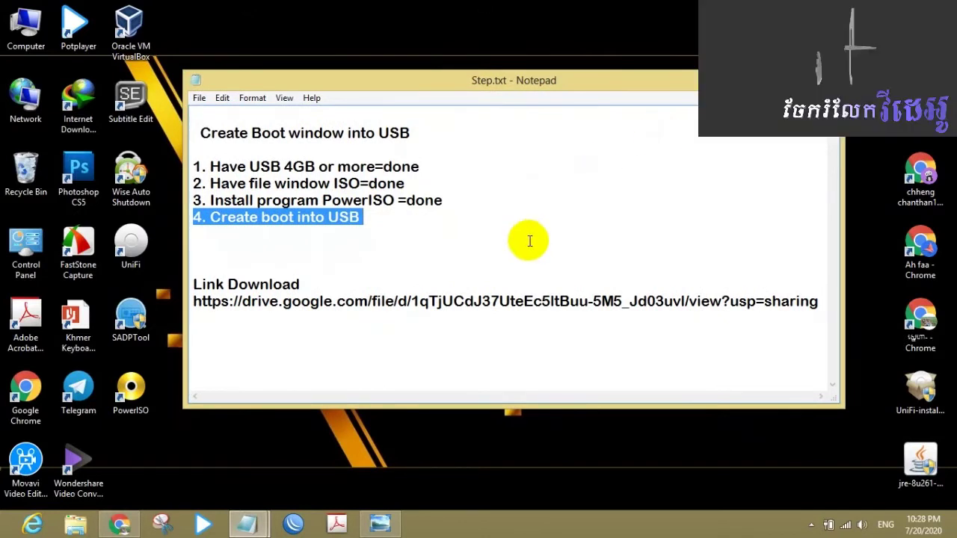
{"action": "left_click_drag", "start_coordinate": [449, 89], "coordinate": [416, 95]}
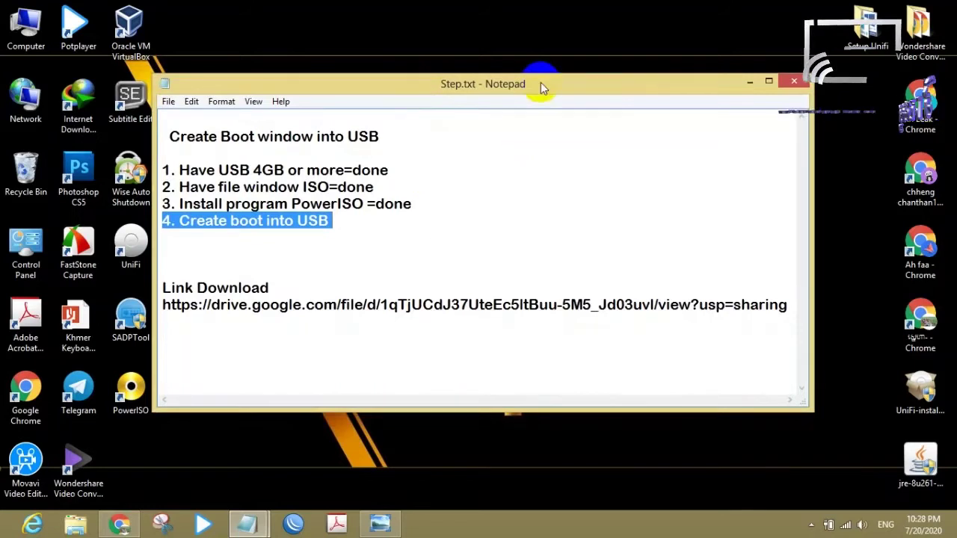
{"action": "left_click_drag", "start_coordinate": [542, 87], "coordinate": [565, 104]}
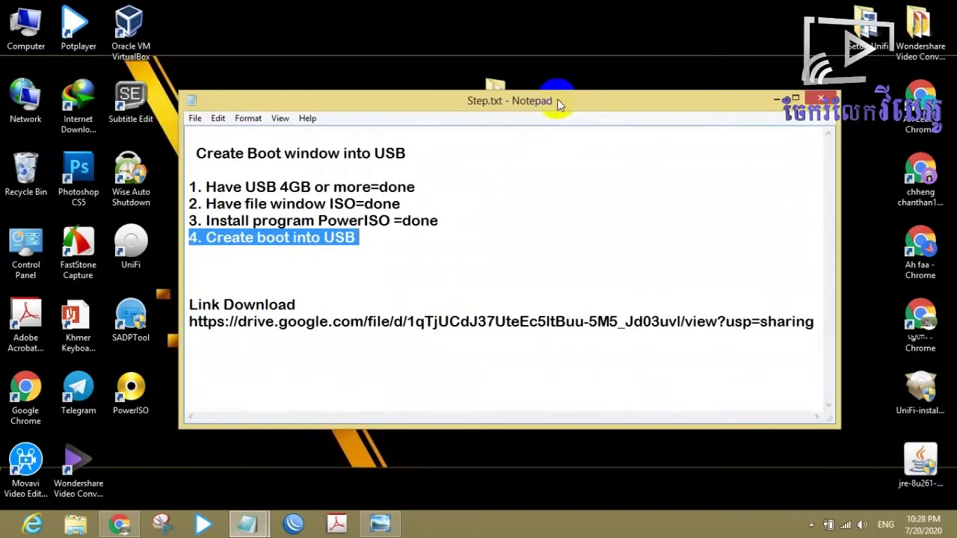
{"action": "right_click", "coordinate": [199, 465]}
{"action": "left_click", "coordinate": [267, 297]}
{"action": "left_click_drag", "start_coordinate": [359, 110], "coordinate": [343, 93]}
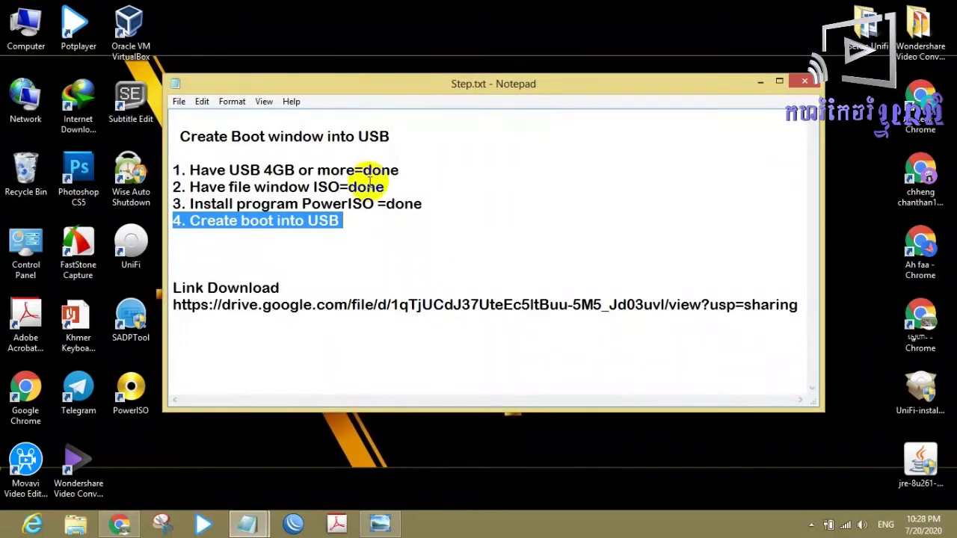
{"action": "left_click", "coordinate": [338, 223]}
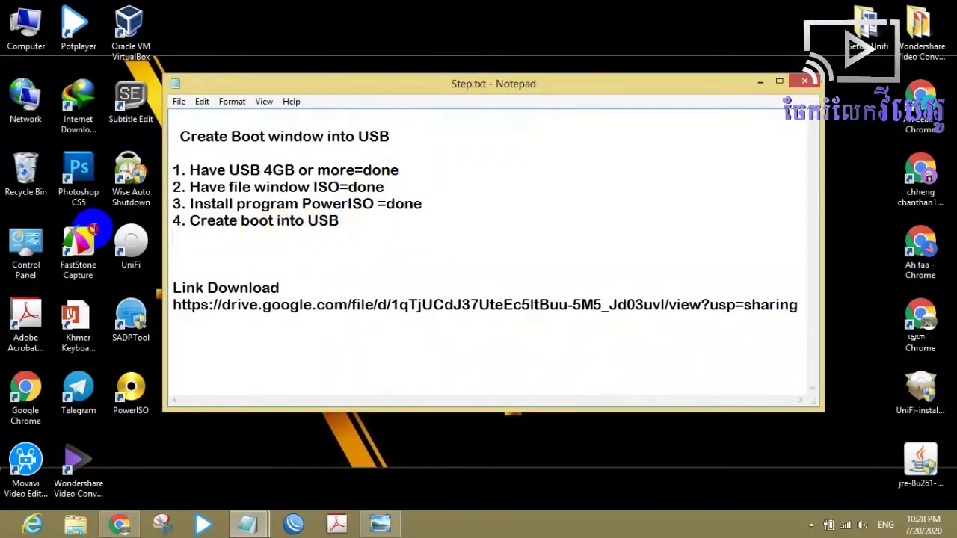
{"action": "key", "text": "shift+Home"}
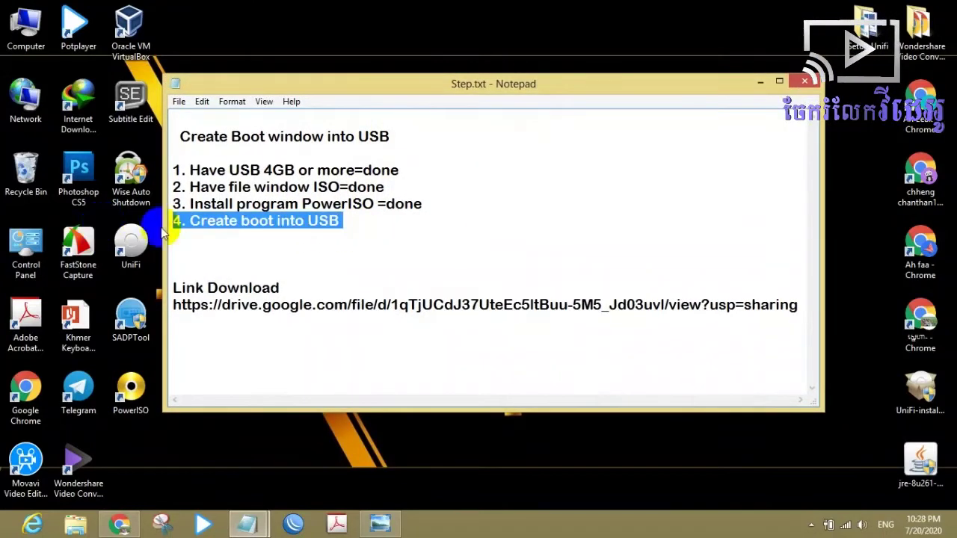
- Minimize Step.txt and refresh the desktop
{"action": "left_click", "coordinate": [758, 82]}
{"action": "right_click", "coordinate": [396, 245]}
{"action": "left_click", "coordinate": [449, 284]}
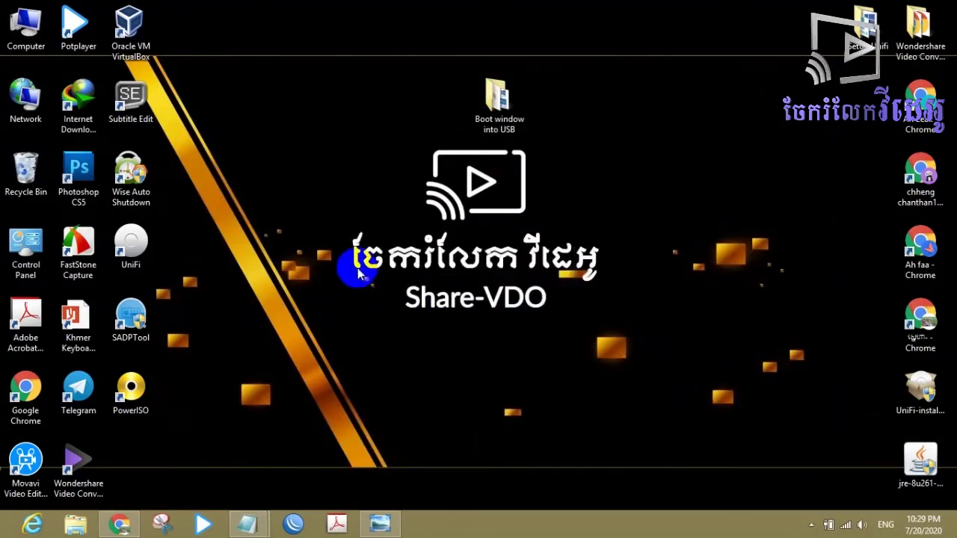
{"action": "right_click", "coordinate": [354, 267]}
{"action": "left_click", "coordinate": [378, 306]}
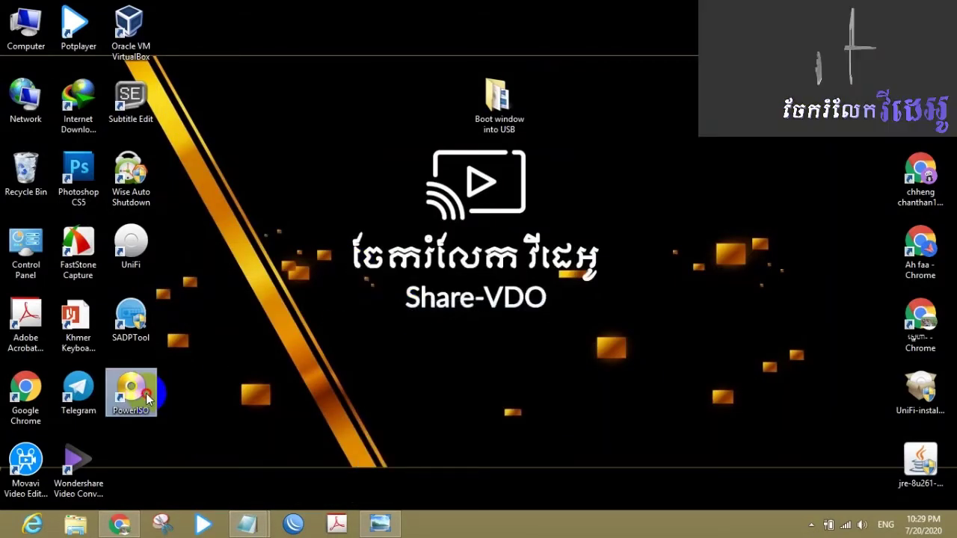
{"action": "double_click", "coordinate": [131, 391]}
{"action": "left_click_drag", "start_coordinate": [395, 92], "coordinate": [410, 104]}
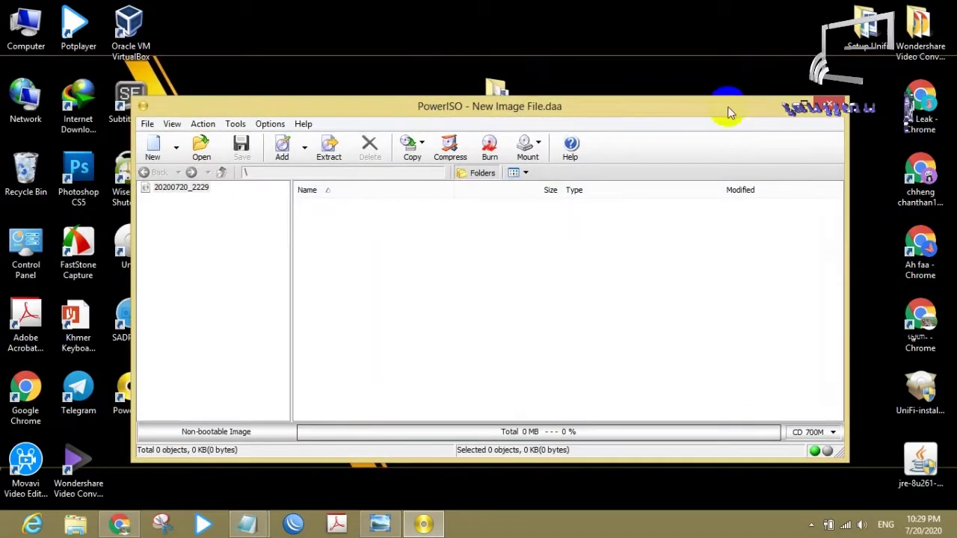
{"action": "left_click", "coordinate": [843, 105]}
- Move the PowerISO shortcut out of the icon columns and place it near the "Boot window into USB" folder on the desktop
{"action": "left_click_drag", "start_coordinate": [153, 418], "coordinate": [353, 118]}
{"action": "left_click_drag", "start_coordinate": [487, 120], "coordinate": [609, 108]}
{"action": "left_click_drag", "start_coordinate": [368, 107], "coordinate": [406, 114]}
{"action": "right_click", "coordinate": [395, 196]}
{"action": "left_click_drag", "start_coordinate": [613, 125], "coordinate": [557, 125]}
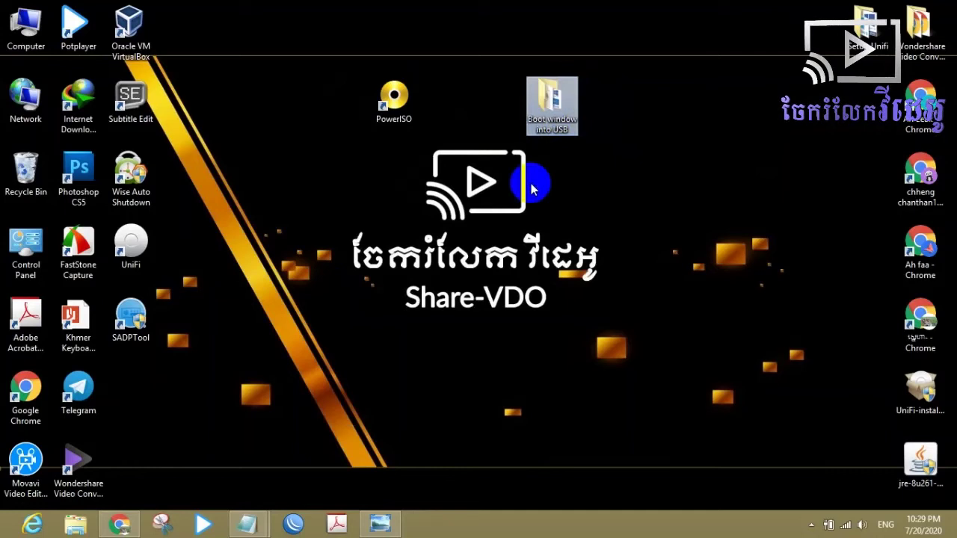
{"action": "double_click", "coordinate": [394, 105]}
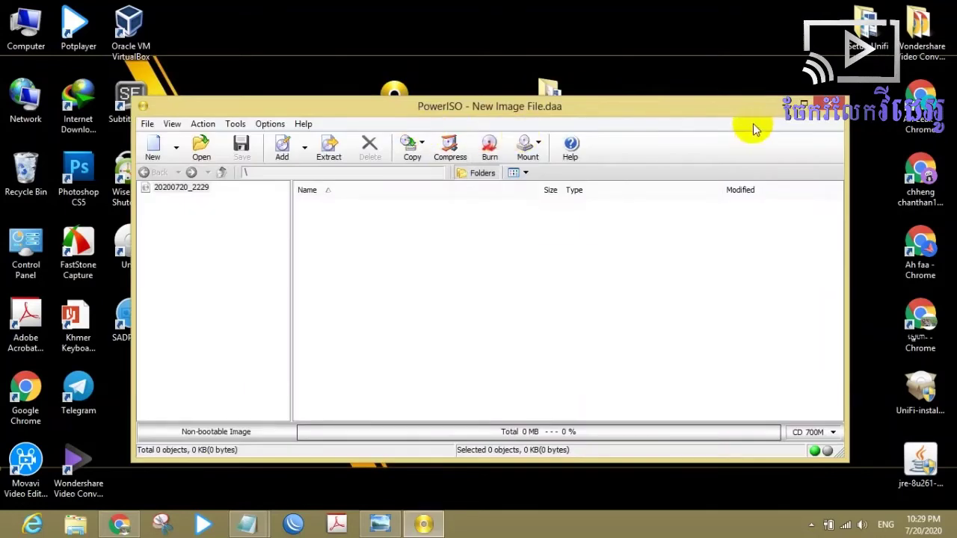
{"action": "left_click", "coordinate": [836, 106]}
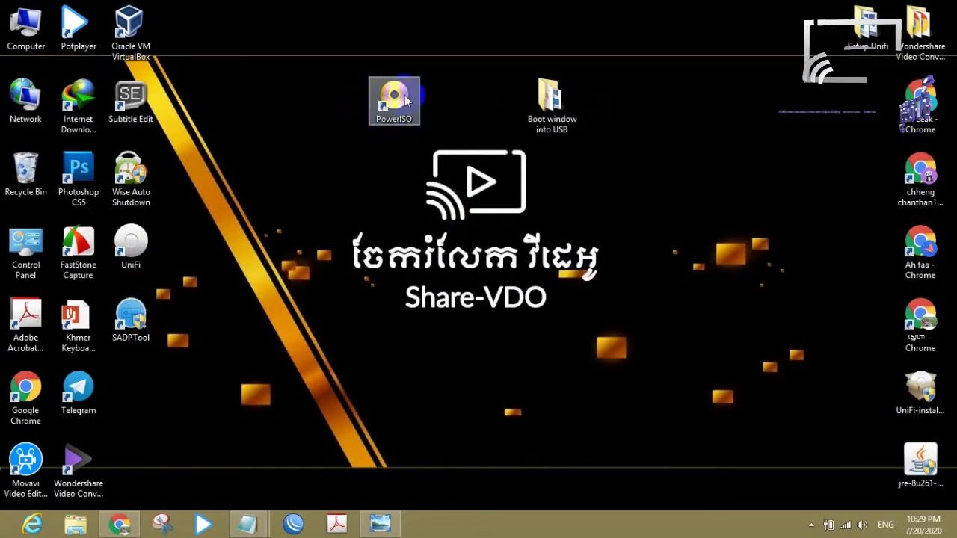
{"action": "right_click", "coordinate": [423, 184]}
{"action": "right_click", "coordinate": [392, 89]}
{"action": "right_click", "coordinate": [392, 86]}
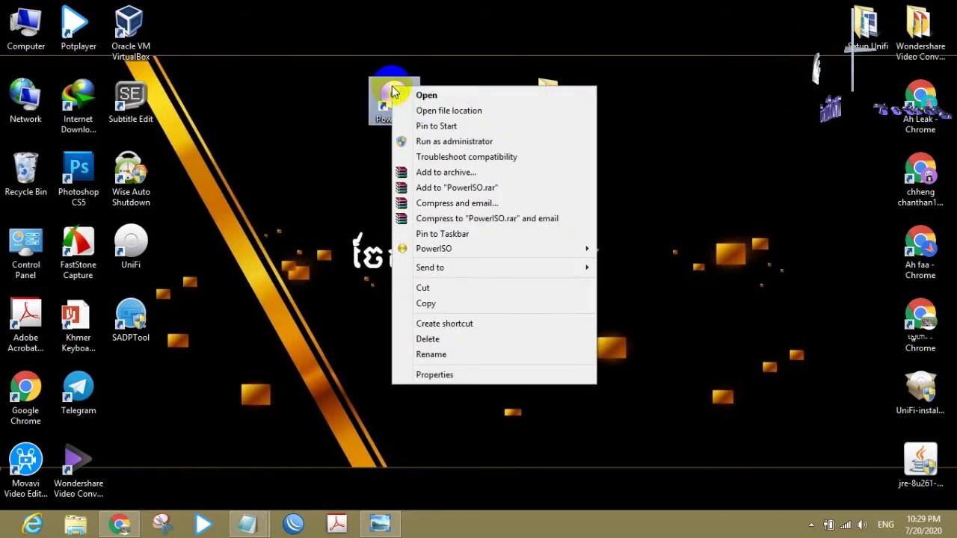
{"action": "left_click", "coordinate": [391, 96]}
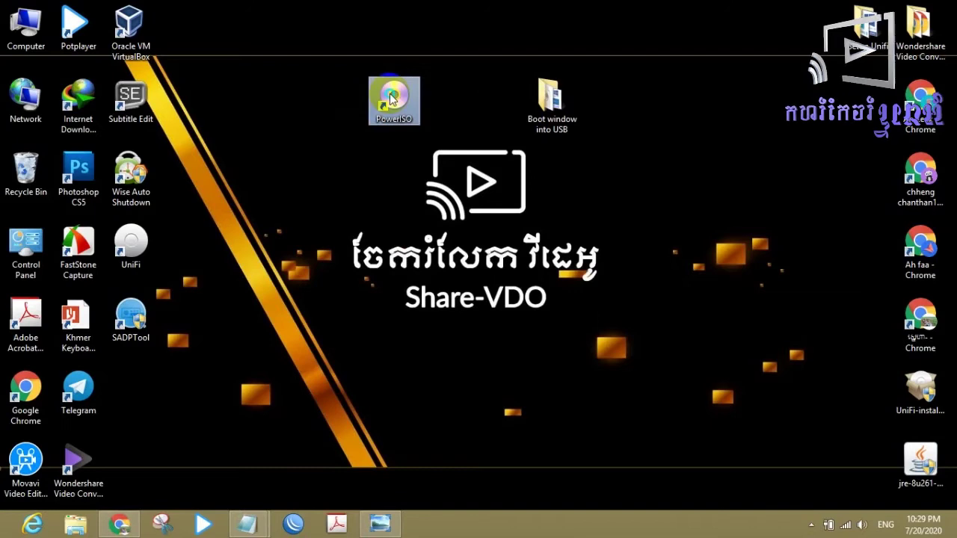
- Run PowerISO as administrator from its desktop shortcut and reposition its window
{"action": "right_click", "coordinate": [392, 97]}
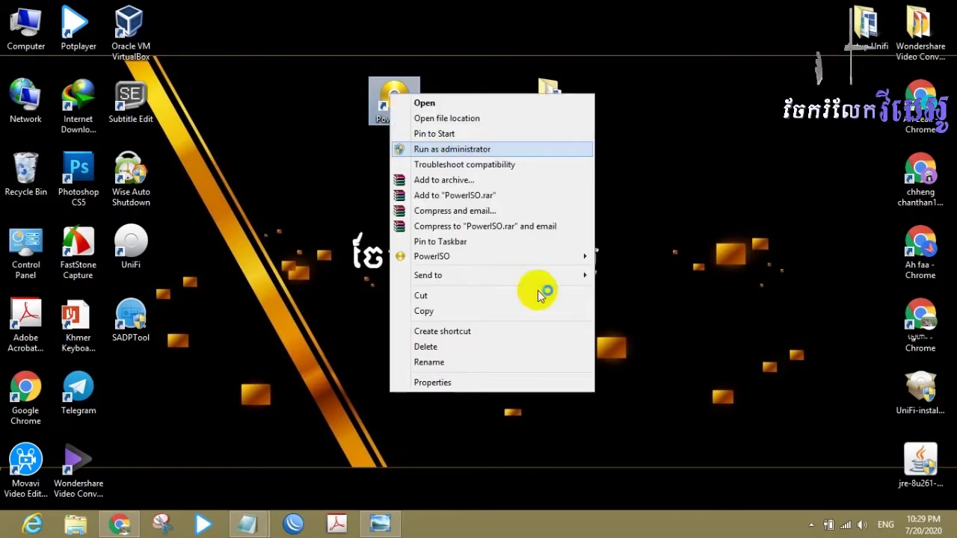
{"action": "left_click", "coordinate": [452, 149]}
{"action": "left_click_drag", "start_coordinate": [525, 109], "coordinate": [532, 73]}
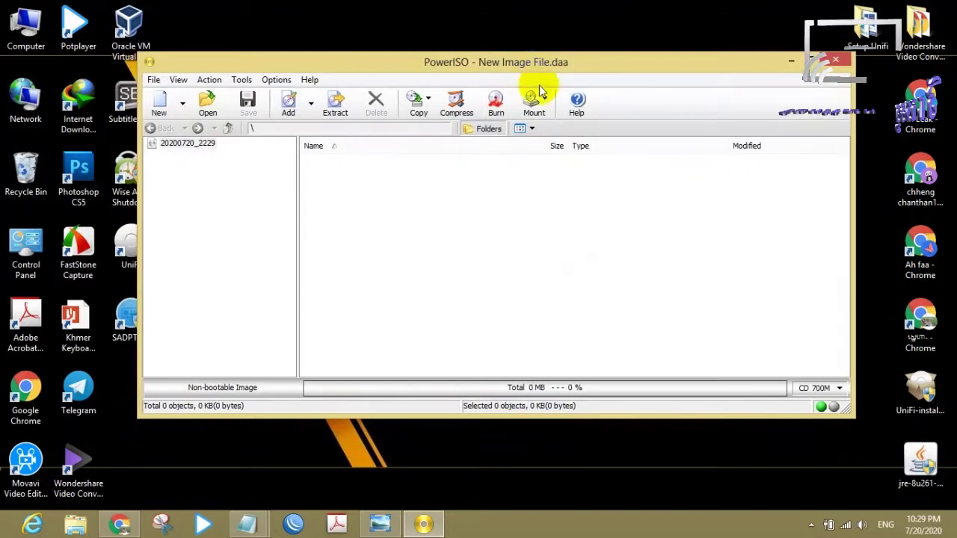
{"action": "left_click_drag", "start_coordinate": [426, 68], "coordinate": [429, 81]}
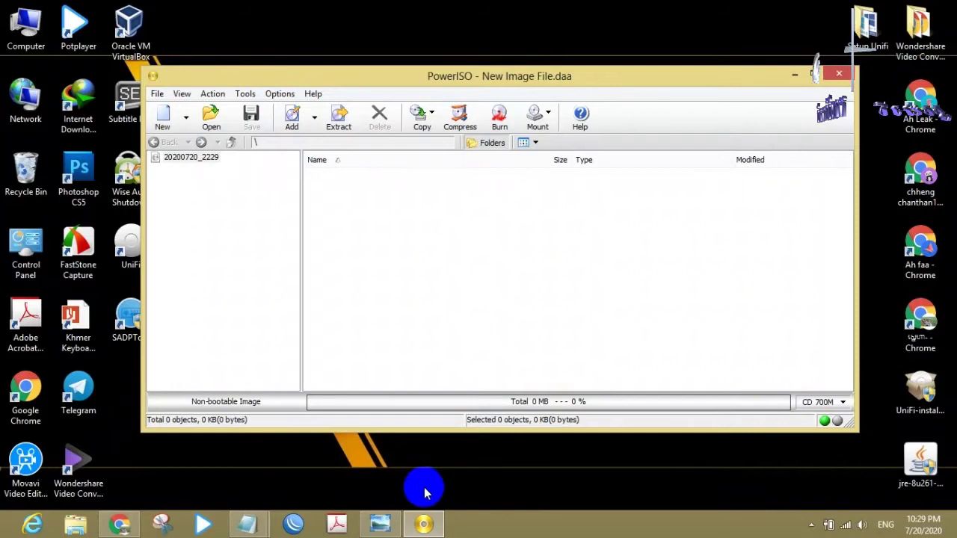
- Bring up Step.txt in Notepad and start an indented sub-item "1." under line 4, "Create boot into USB"
{"action": "left_click", "coordinate": [246, 523]}
{"action": "left_click", "coordinate": [198, 449]}
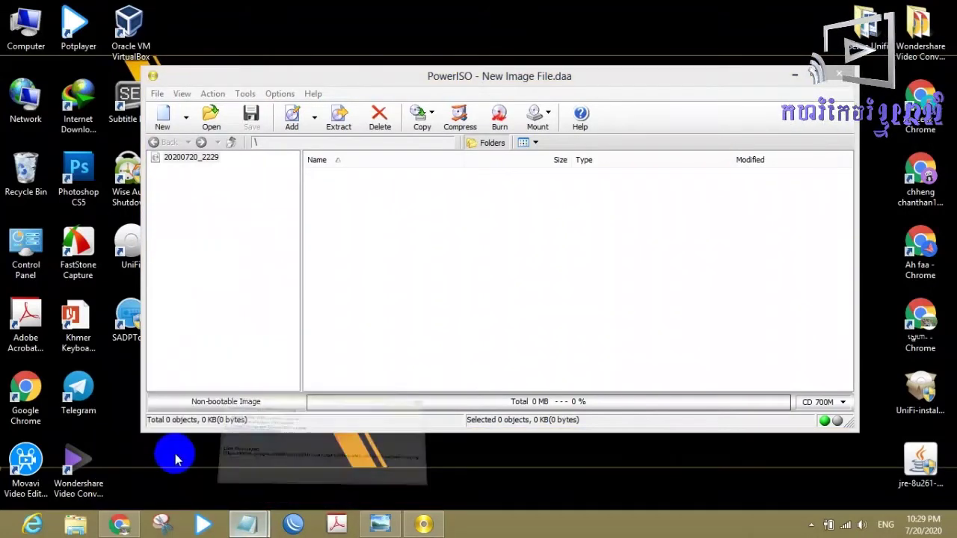
{"action": "left_click", "coordinate": [396, 236]}
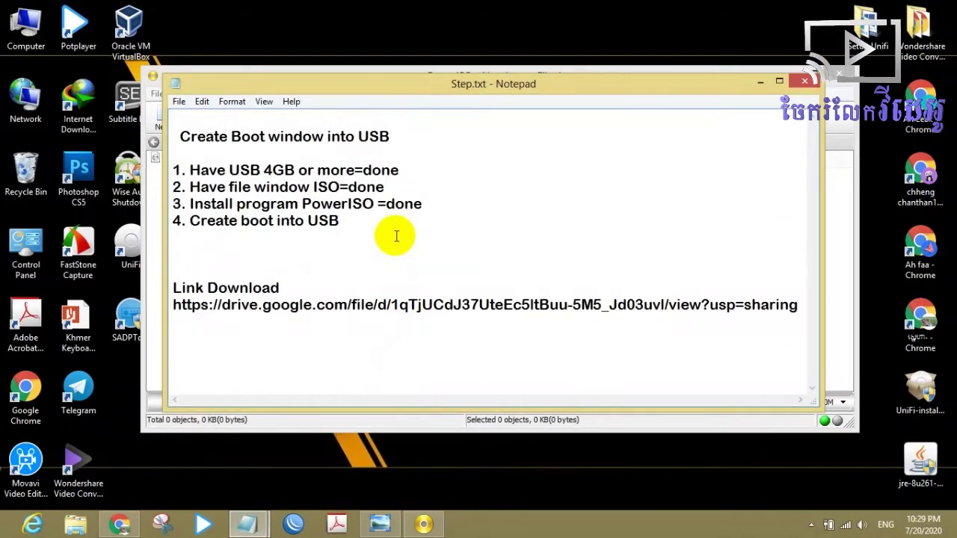
{"action": "key", "text": "Return"}
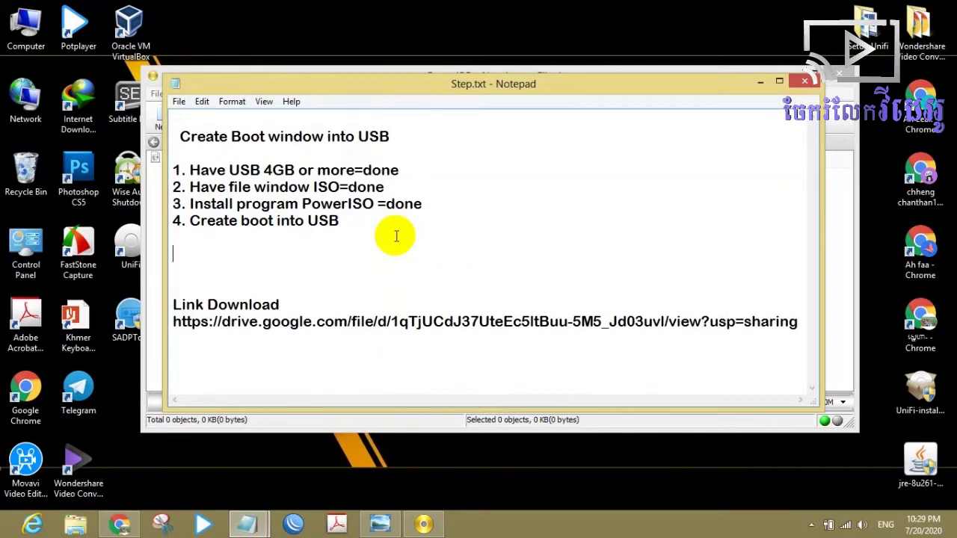
{"action": "key", "text": "BackSpace"}
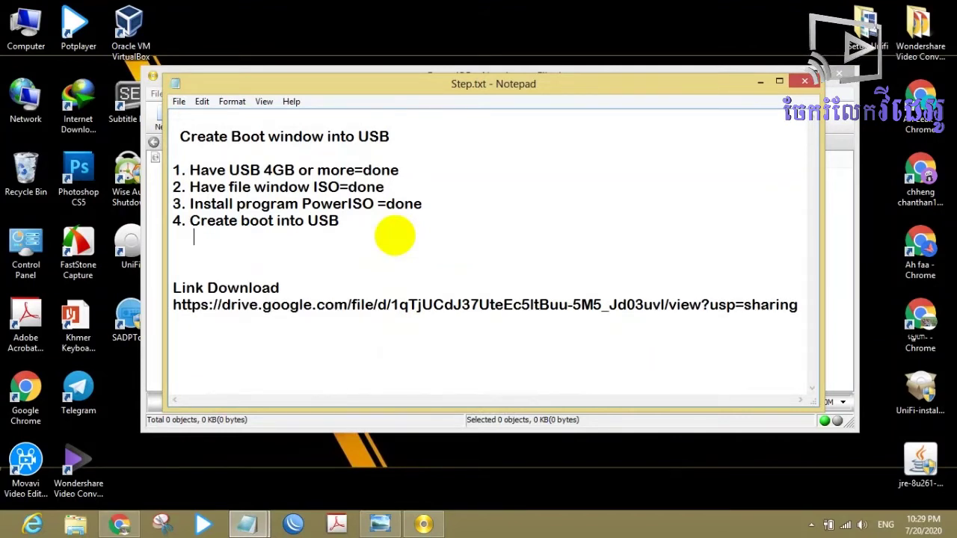
{"action": "type", "text": "12."}
{"action": "key", "text": "BackSpace"}
{"action": "key", "text": "BackSpace"}
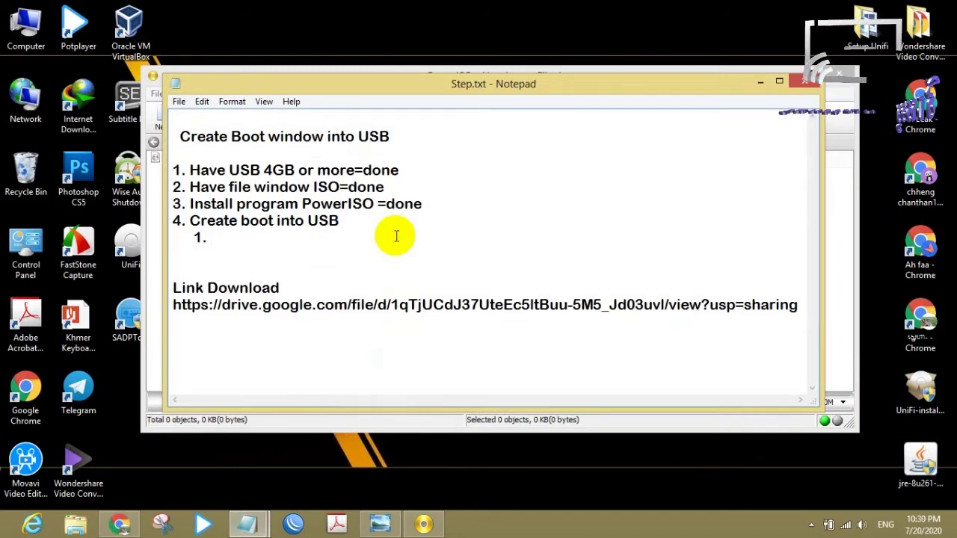
- Write "disable antivirus" as the text of sub-item 1 under line 4
{"action": "type", "text": "de"}
{"action": "key", "text": "BackSpace"}
{"action": "type", "text": "id"}
{"action": "key", "text": "BackSpace"}
{"action": "type", "text": "s"}
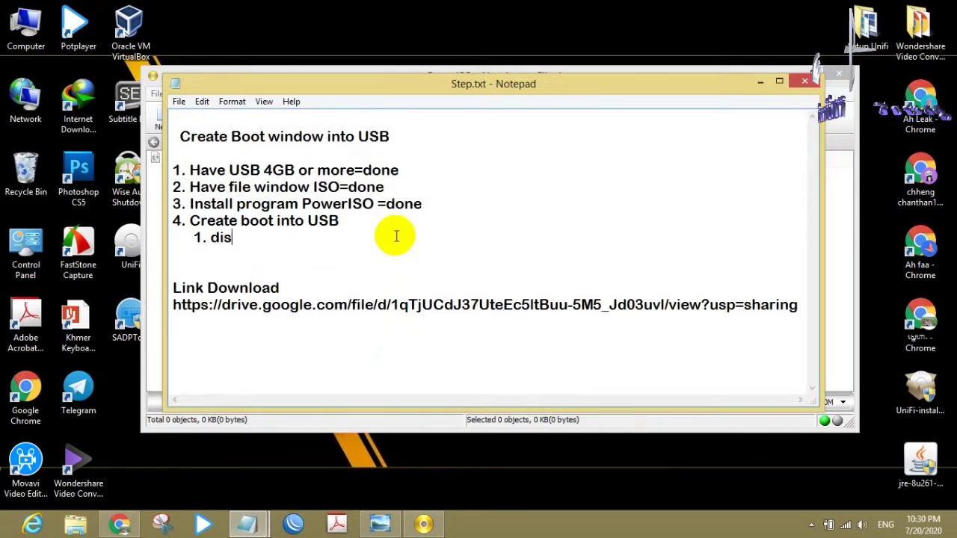
{"action": "type", "text": "able"}
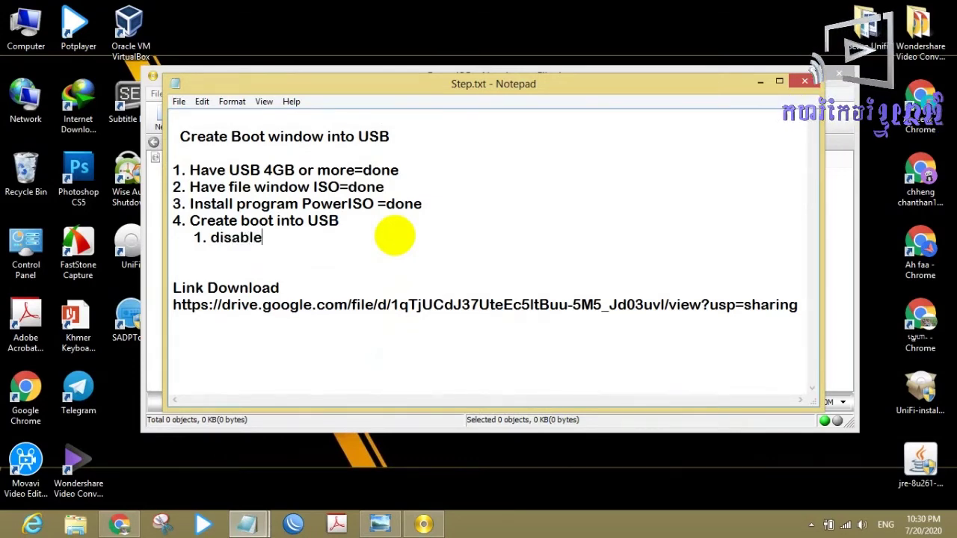
{"action": "type", "text": " av"}
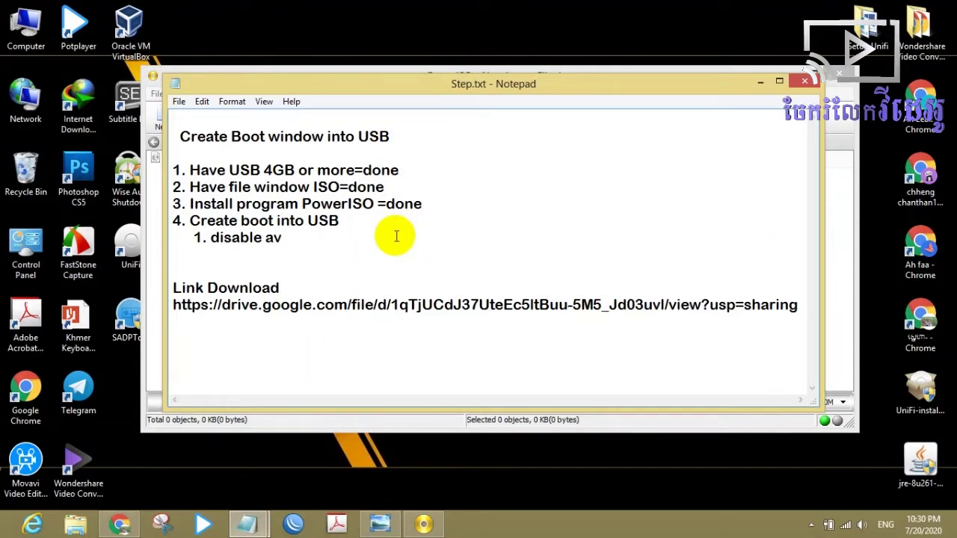
{"action": "key", "text": "BackSpace"}
{"action": "type", "text": "ntiv"}
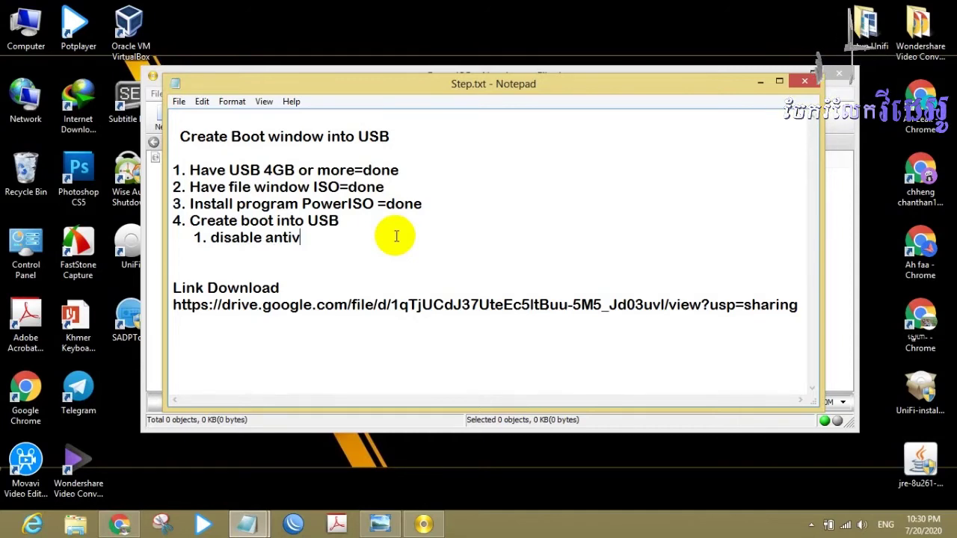
{"action": "type", "text": "irus"}
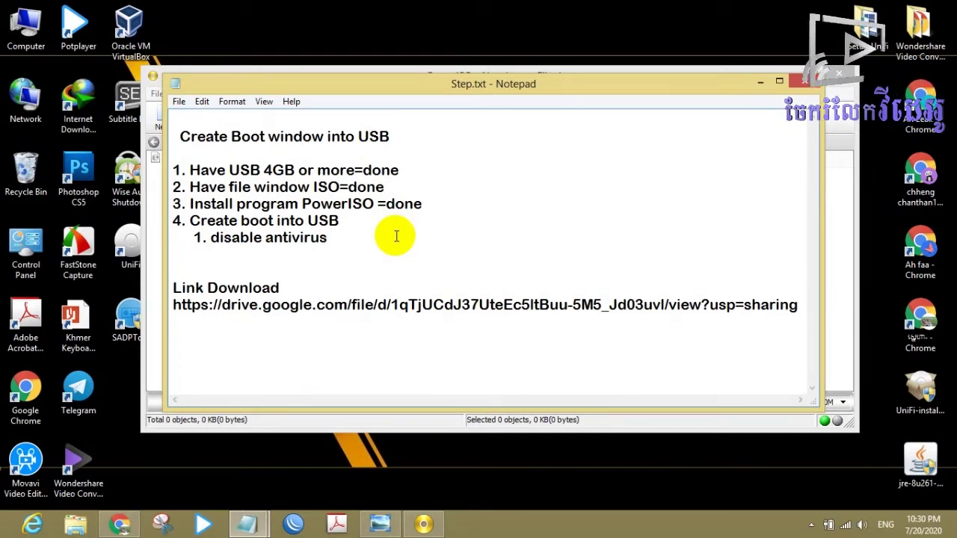
- Add an indented sub-item 2 reading "disable window defender" below sub-item 1 in Step.txt
{"action": "key", "text": "Return"}
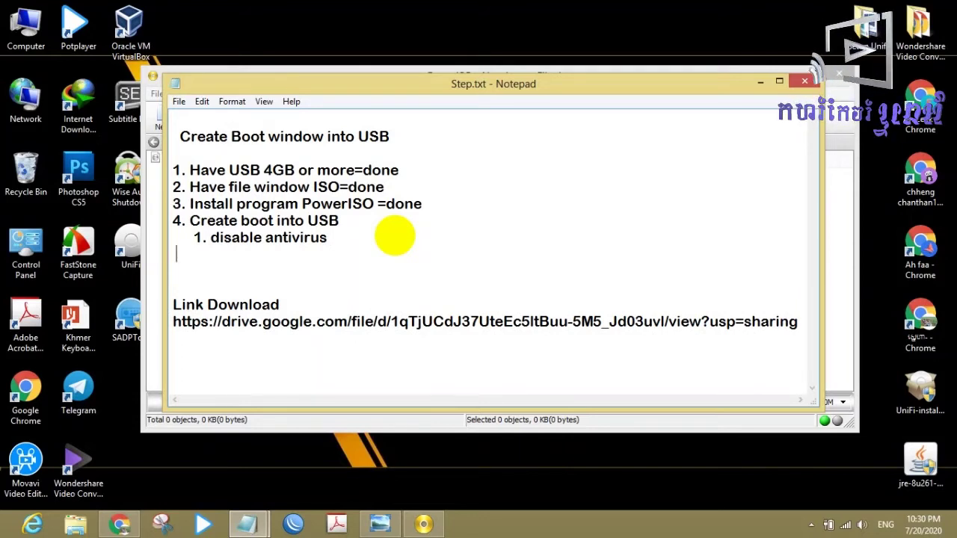
{"action": "type", "text": "2"}
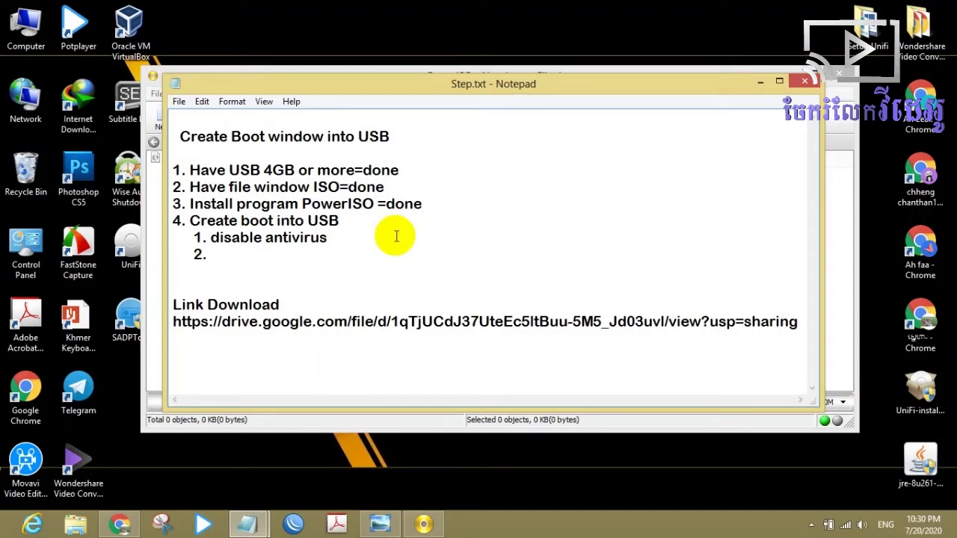
{"action": "type", "text": ". did"}
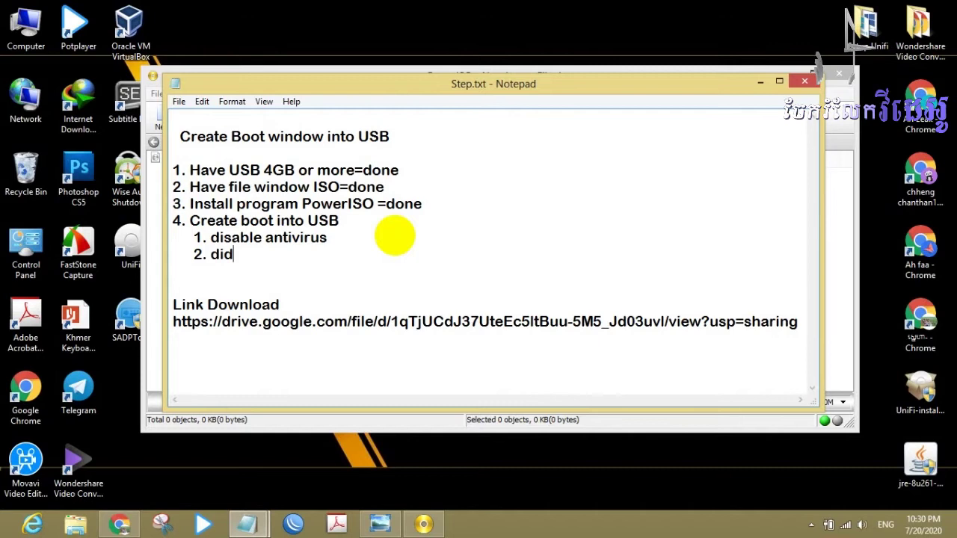
{"action": "key", "text": "BackSpace"}
{"action": "type", "text": "sable"}
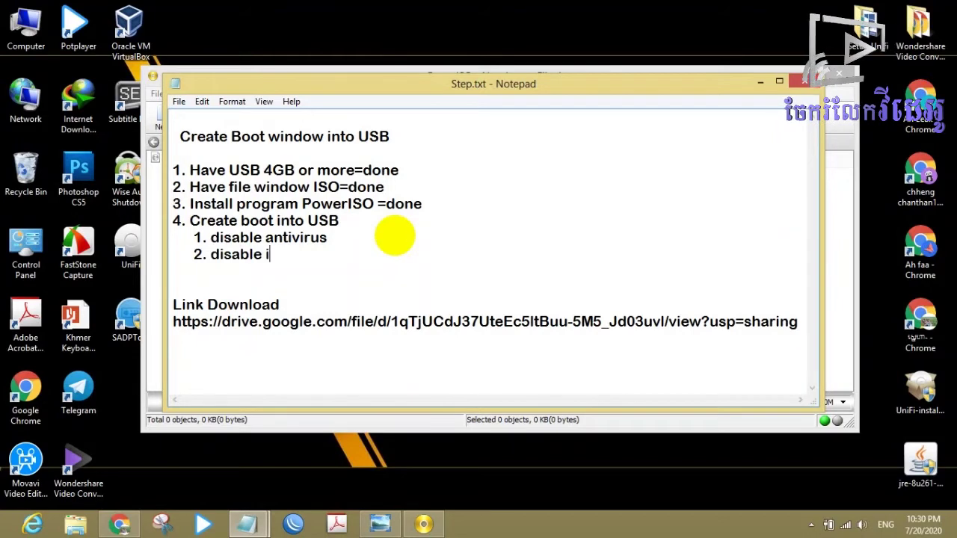
{"action": "type", "text": " win"}
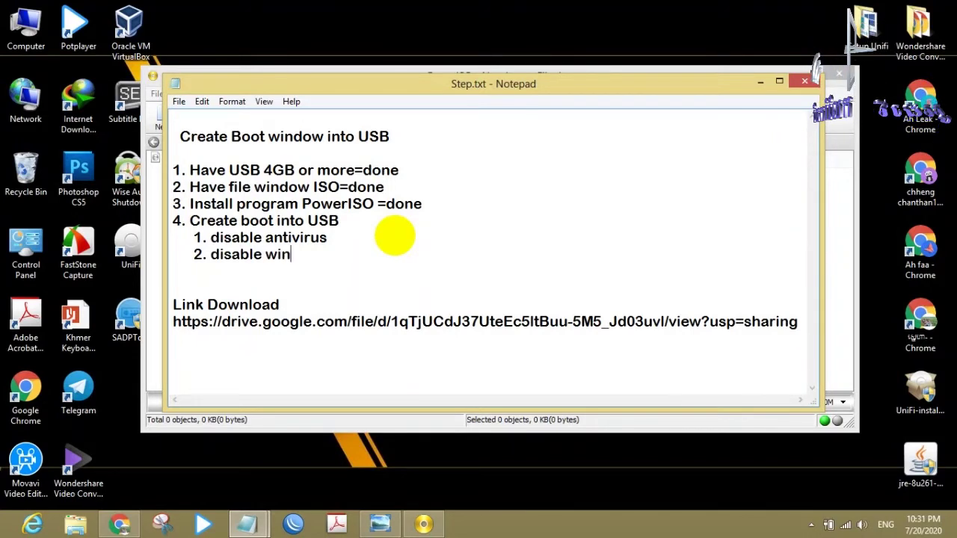
{"action": "type", "text": "dow"}
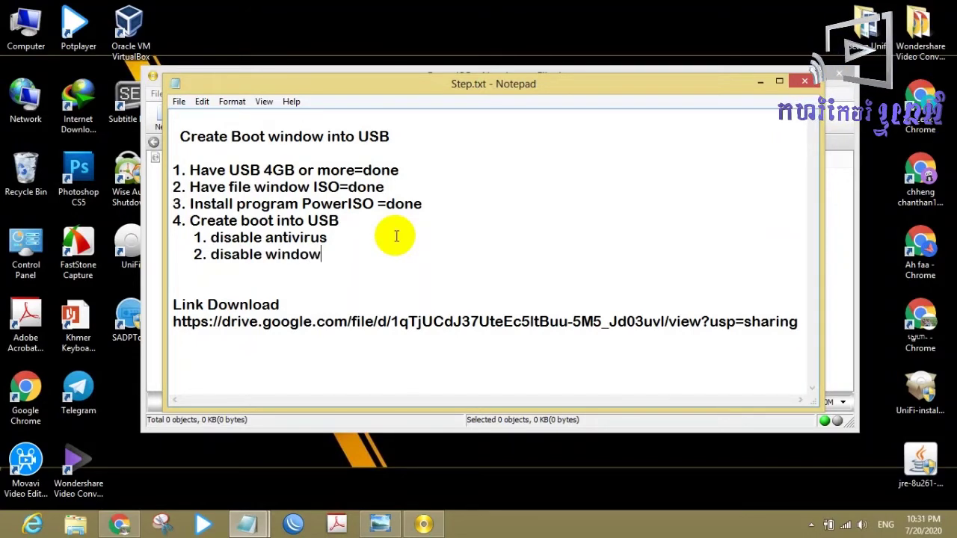
{"action": "type", "text": " fr"}
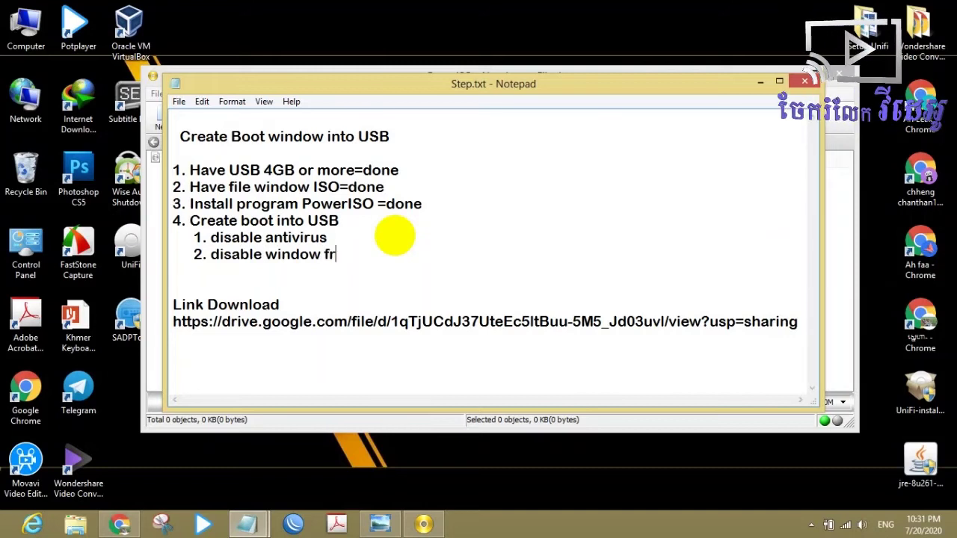
{"action": "key", "text": "BackSpace"}
{"action": "key", "text": "BackSpace"}
{"action": "type", "text": "de"}
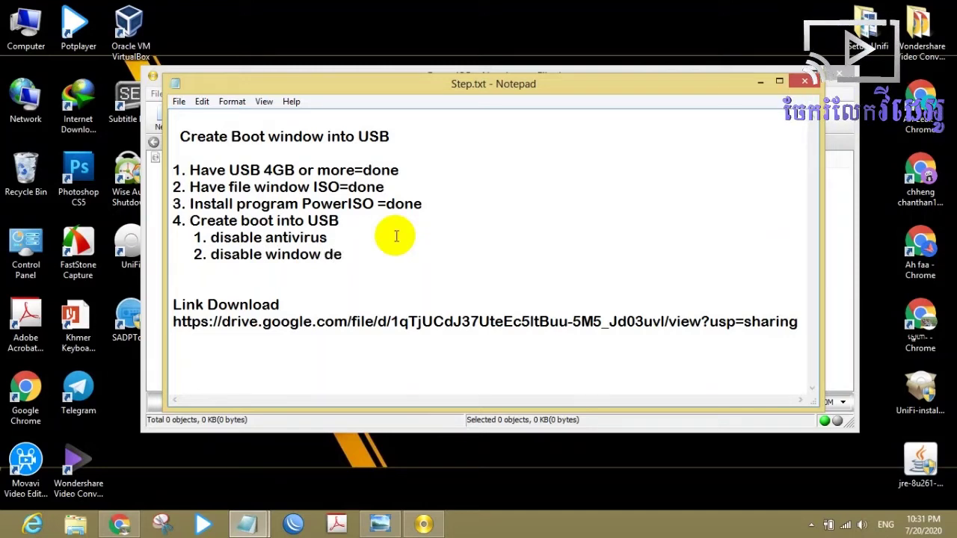
{"action": "type", "text": "fender"}
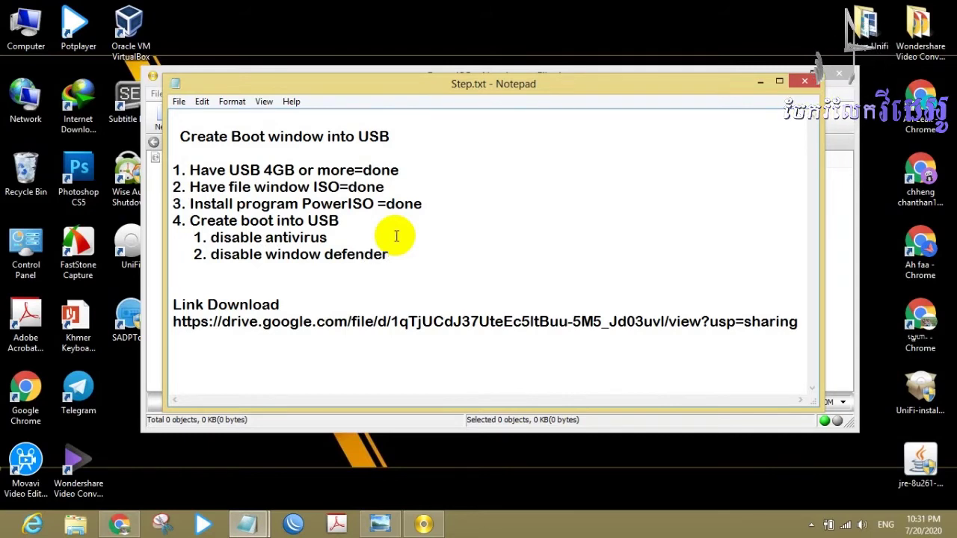
{"action": "left_click", "coordinate": [405, 259]}
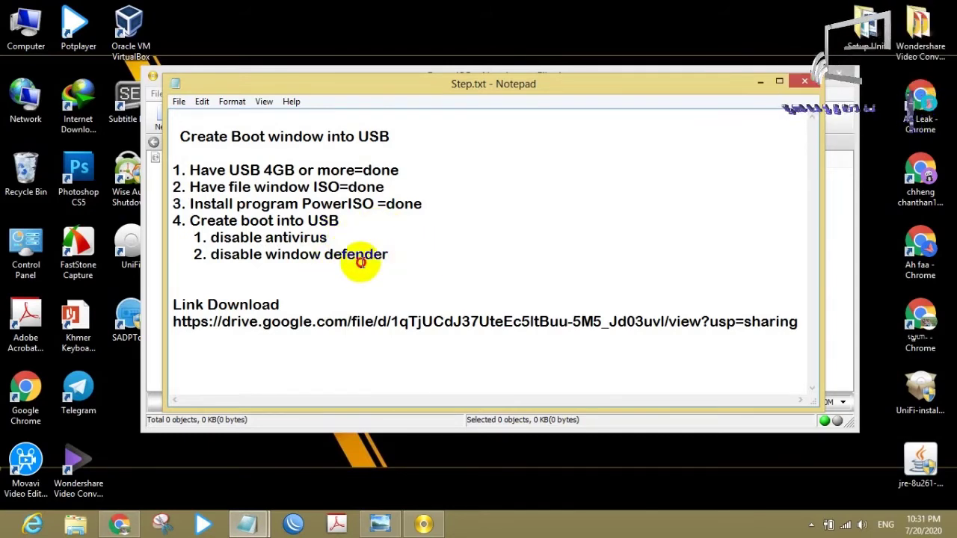
{"action": "left_click_drag", "start_coordinate": [405, 258], "coordinate": [291, 259]}
{"action": "left_click_drag", "start_coordinate": [681, 83], "coordinate": [700, 89]}
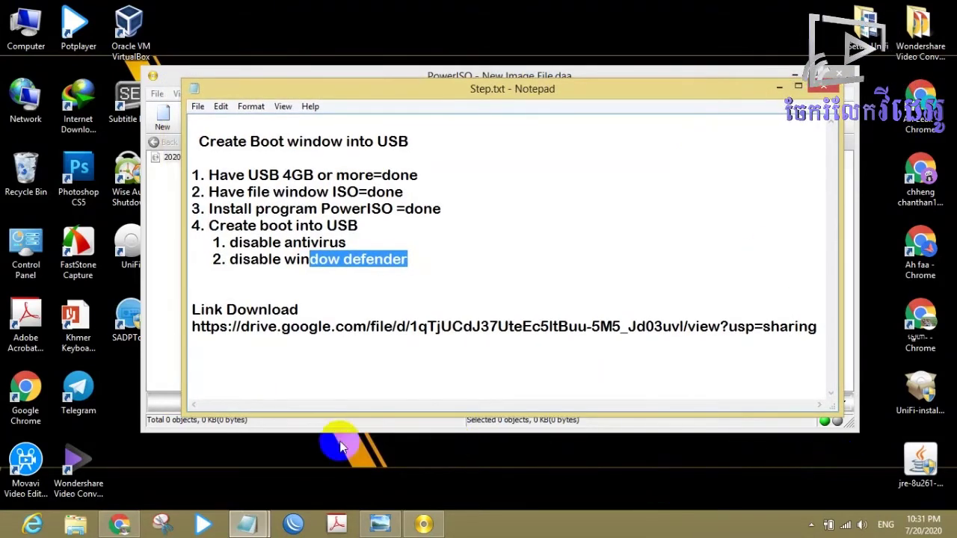
{"action": "left_click", "coordinate": [811, 525]}
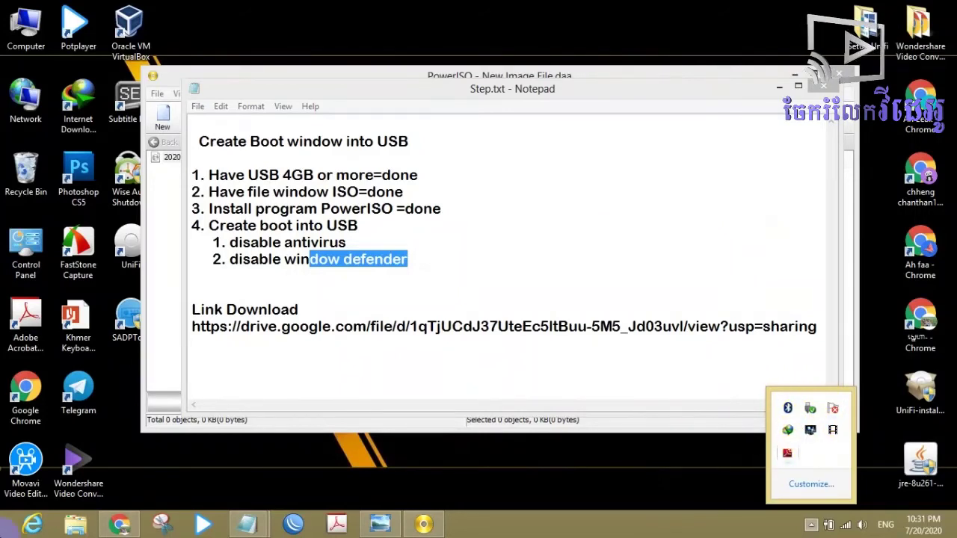
{"action": "key", "text": "super"}
{"action": "scroll", "coordinate": [501, 198], "scroll_direction": "up", "scroll_amount": 2}
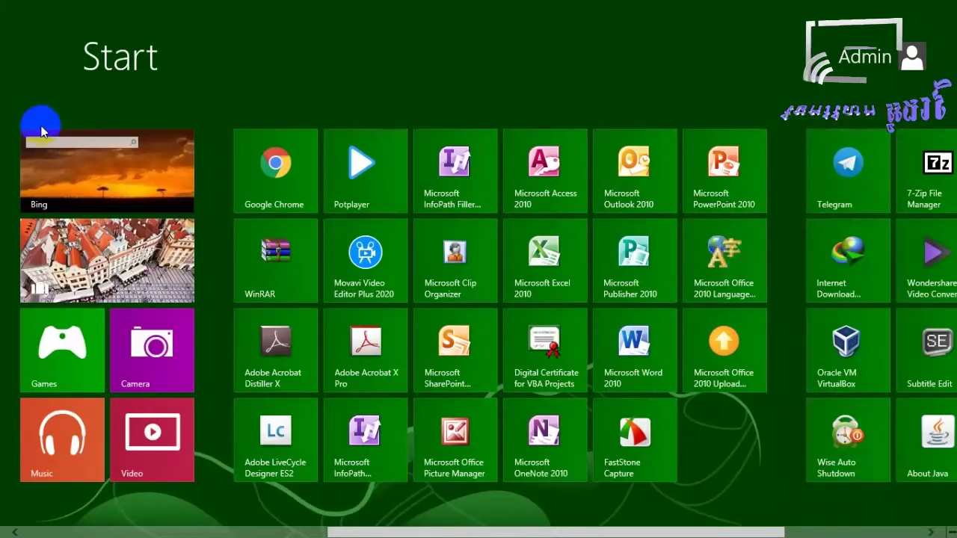
{"action": "scroll", "coordinate": [41, 131], "scroll_direction": "up", "scroll_amount": 3}
{"action": "left_click", "coordinate": [122, 160]}
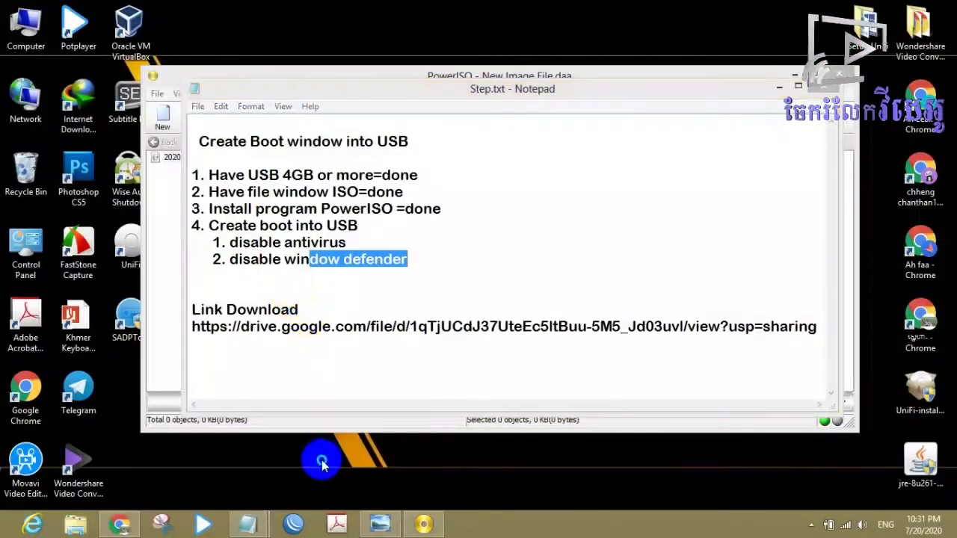
{"action": "right_click", "coordinate": [321, 464]}
{"action": "left_click", "coordinate": [374, 296]}
- Append the antivirus examples "(kapersky, avast, avira, norton, aset,.....)" to the "disable antivirus" sub-item
{"action": "left_click", "coordinate": [390, 243]}
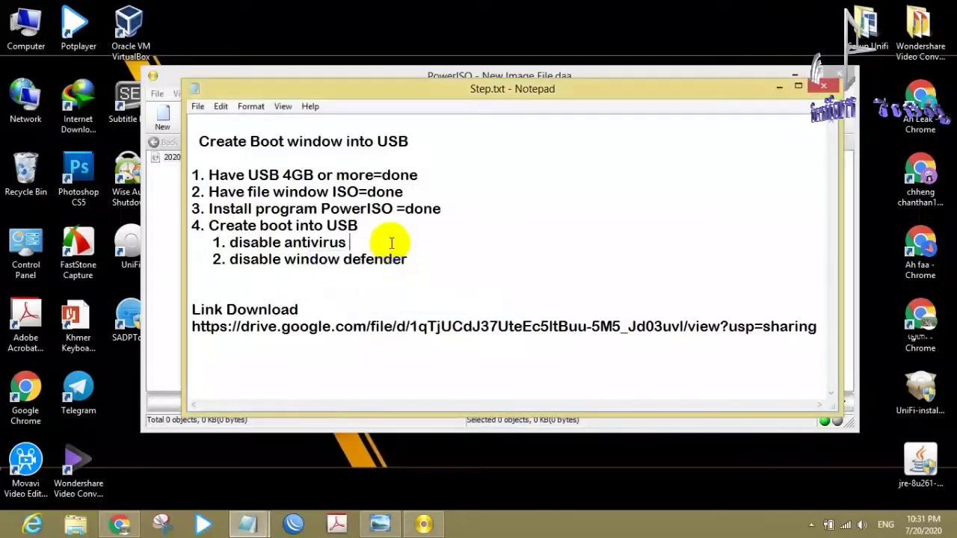
{"action": "type", "text": "("}
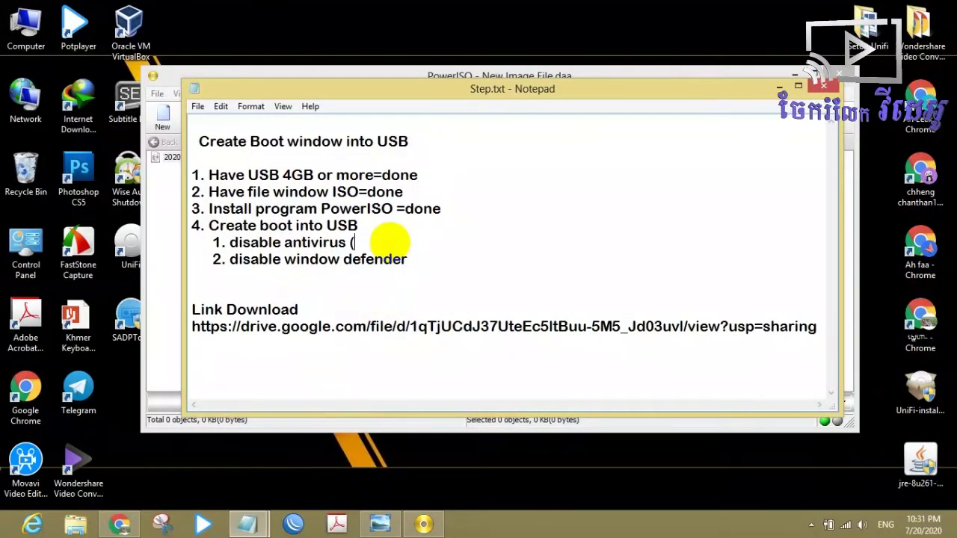
{"action": "type", "text": "da"}
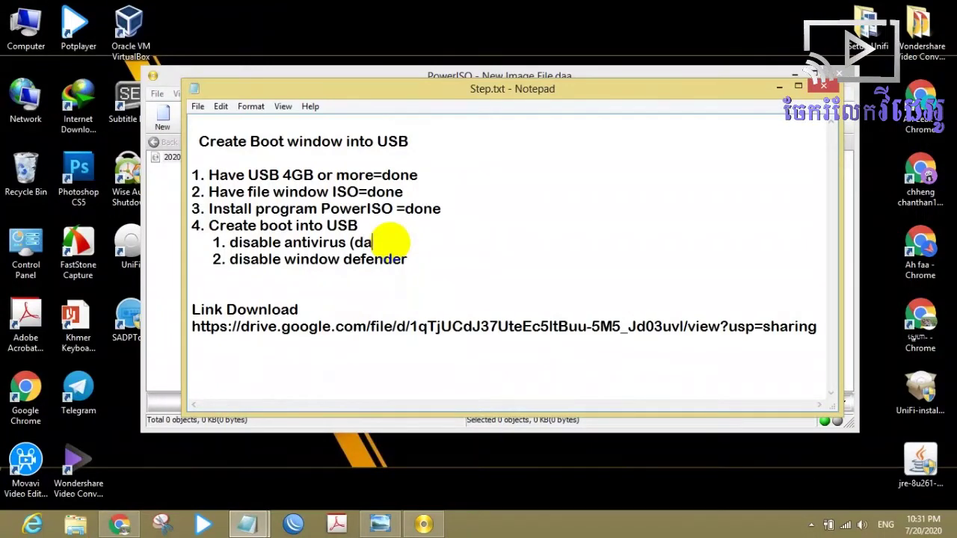
{"action": "key", "text": "BackSpace"}
{"action": "key", "text": "BackSpace"}
{"action": "type", "text": "ka"}
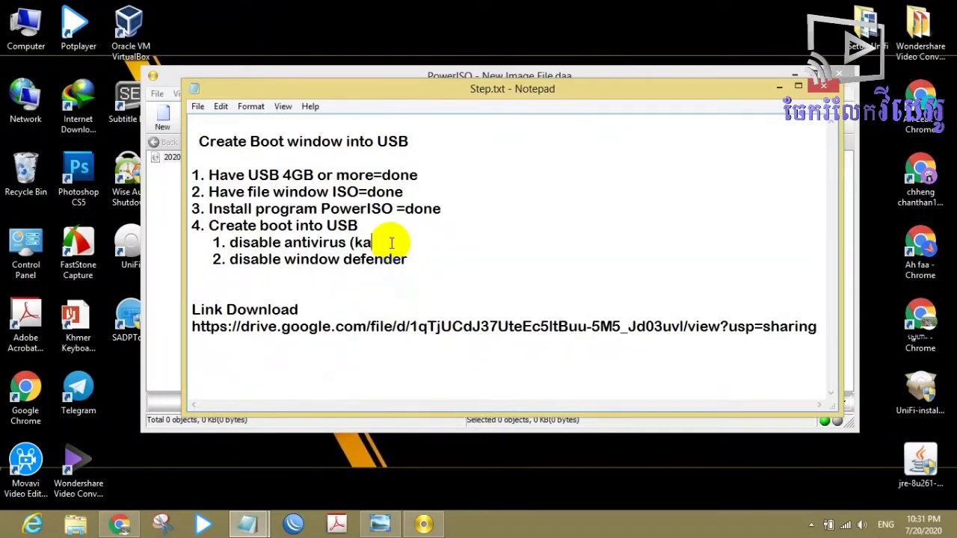
{"action": "type", "text": "persky"}
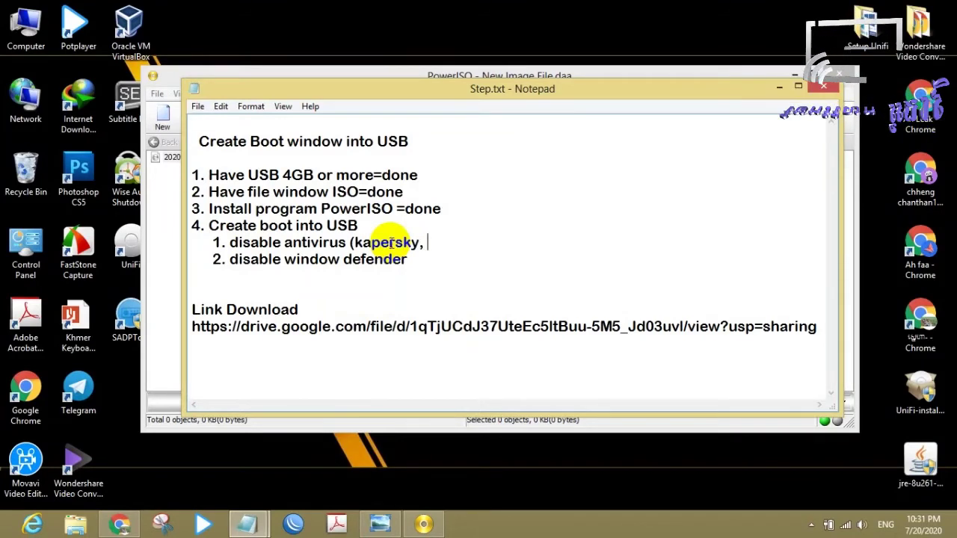
{"action": "type", "text": ", avas"}
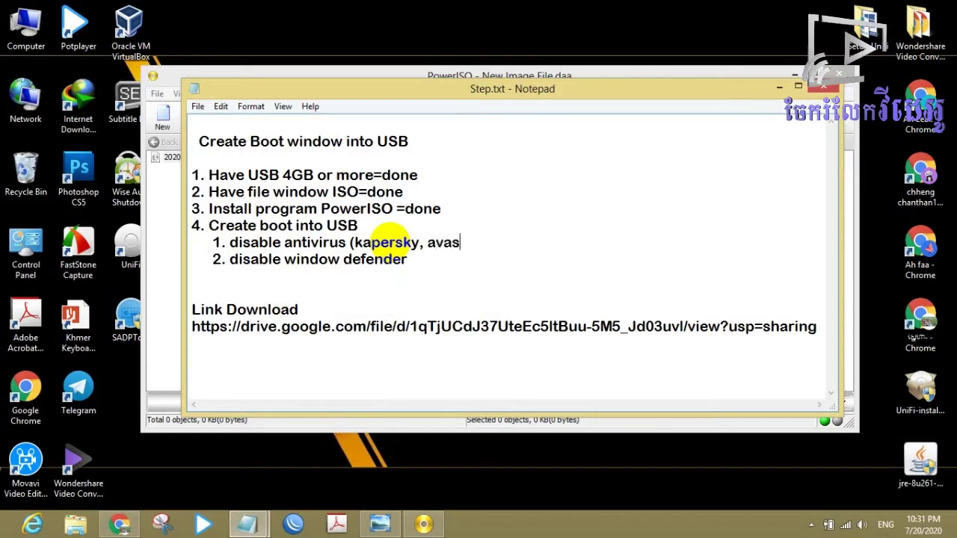
{"action": "type", "text": "t"}
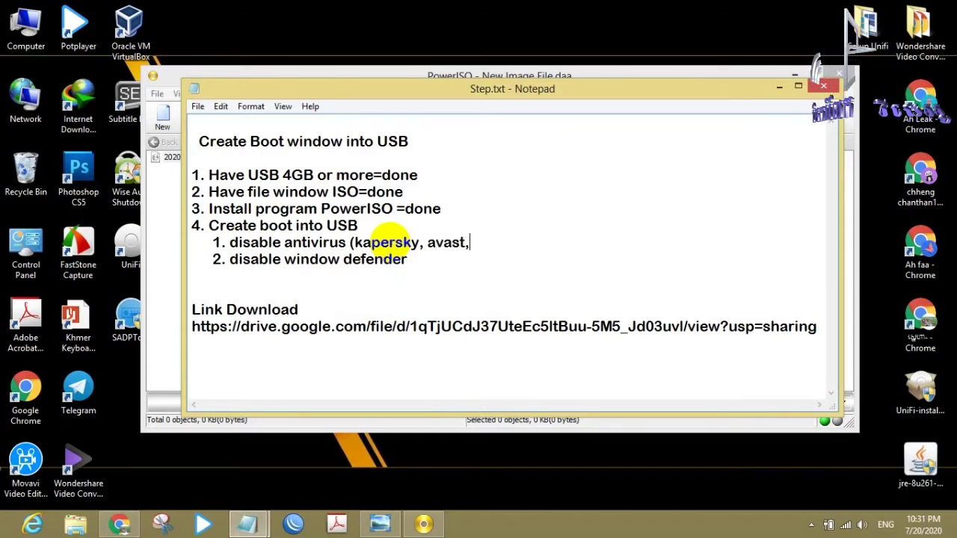
{"action": "type", "text": ", avira, nortom"}
{"action": "key", "text": "BackSpace"}
{"action": "type", "text": "n, "}
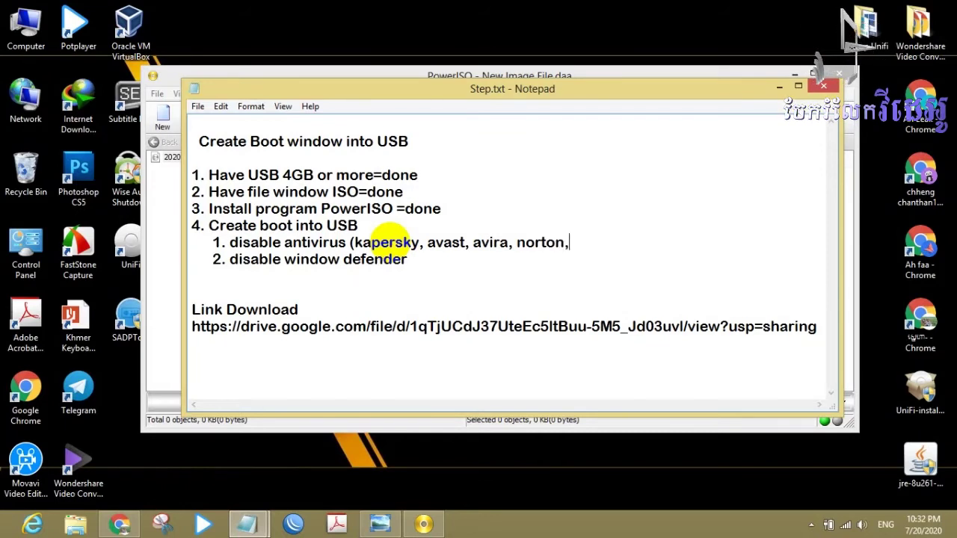
{"action": "type", "text": "aset"}
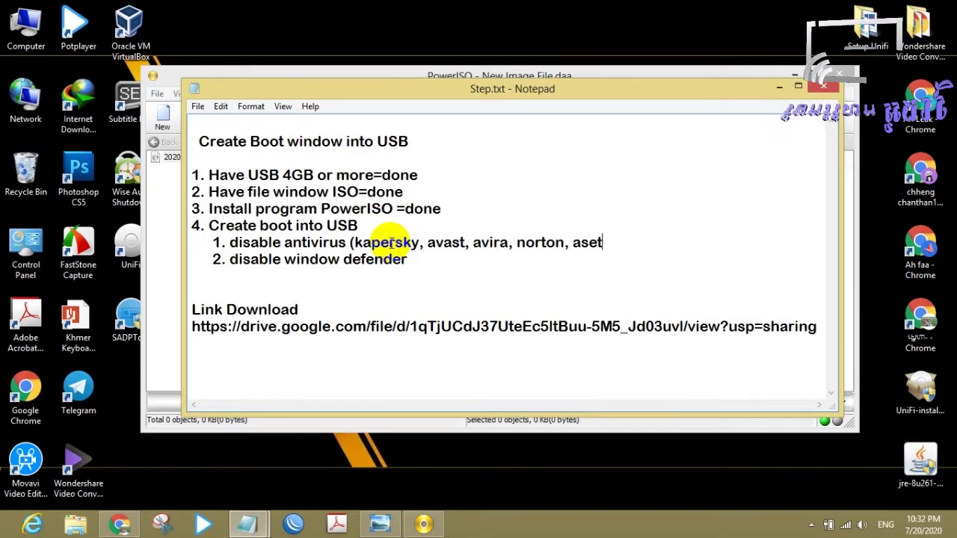
{"action": "type", "text": ",....."}
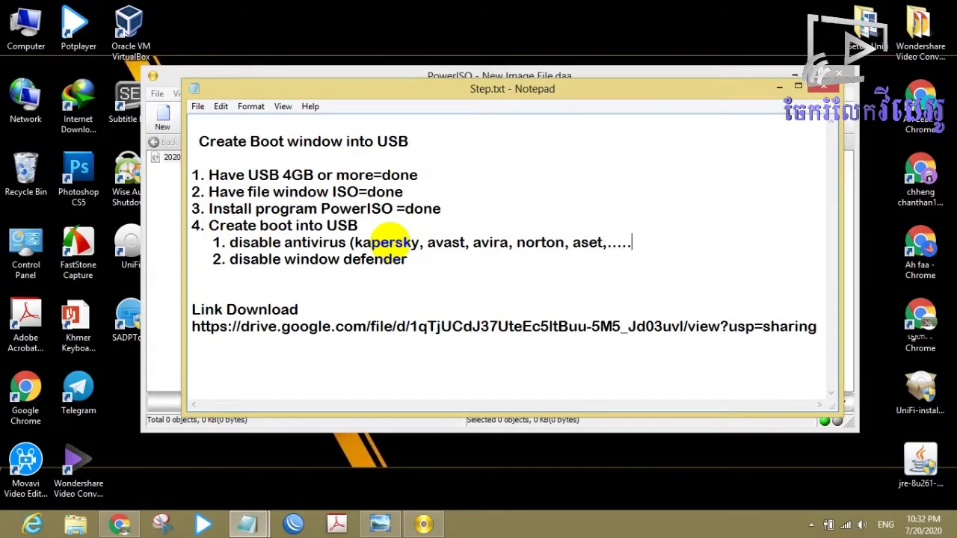
{"action": "type", "text": ")"}
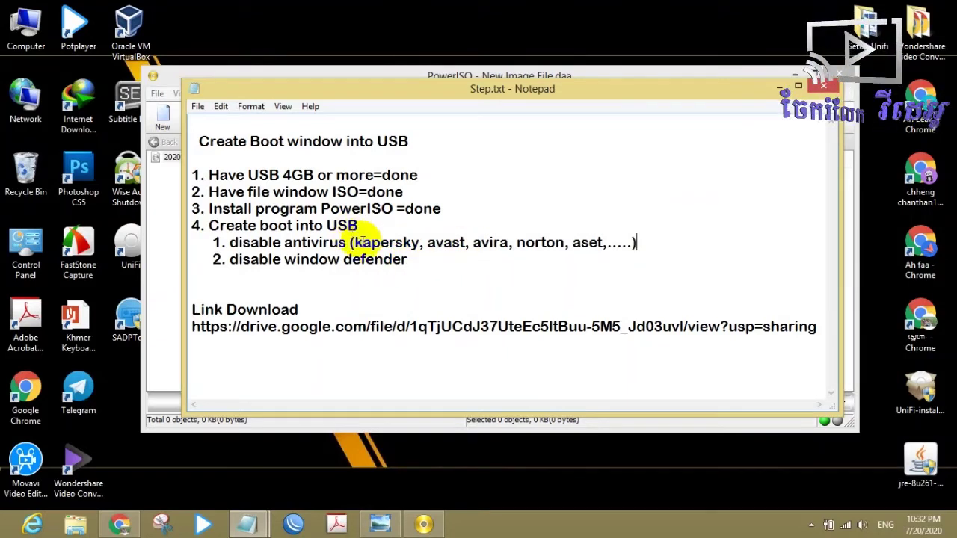
{"action": "left_click_drag", "start_coordinate": [353, 243], "coordinate": [565, 243]}
{"action": "left_click", "coordinate": [516, 243]}
{"action": "left_click_drag", "start_coordinate": [465, 242], "coordinate": [420, 244]}
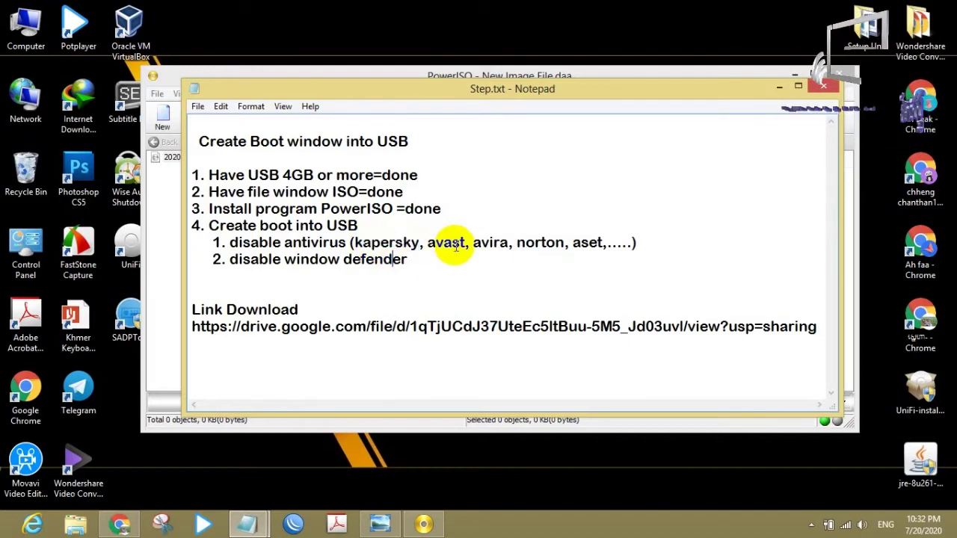
{"action": "left_click_drag", "start_coordinate": [637, 243], "coordinate": [362, 227]}
{"action": "left_click_drag", "start_coordinate": [408, 259], "coordinate": [283, 260]}
{"action": "left_click_drag", "start_coordinate": [442, 259], "coordinate": [286, 260]}
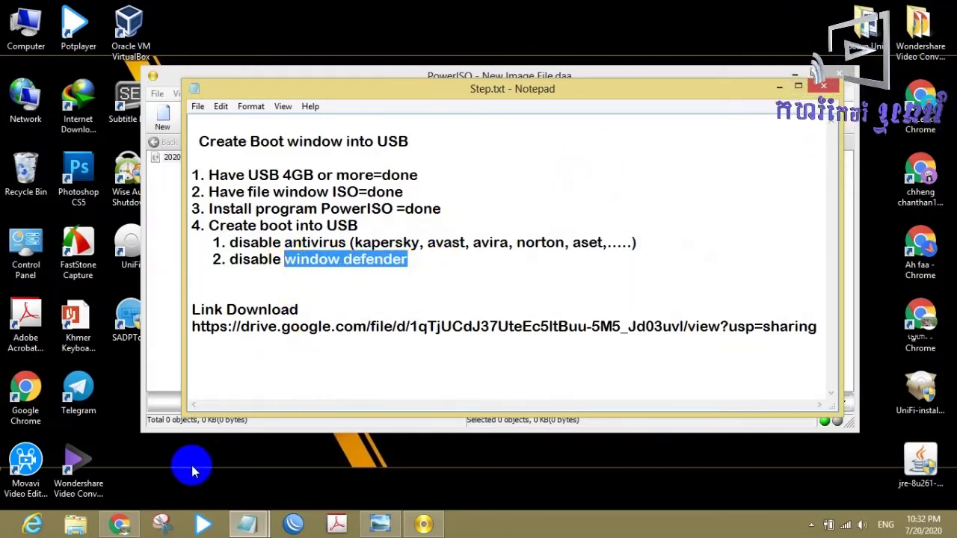
{"action": "left_click", "coordinate": [341, 459]}
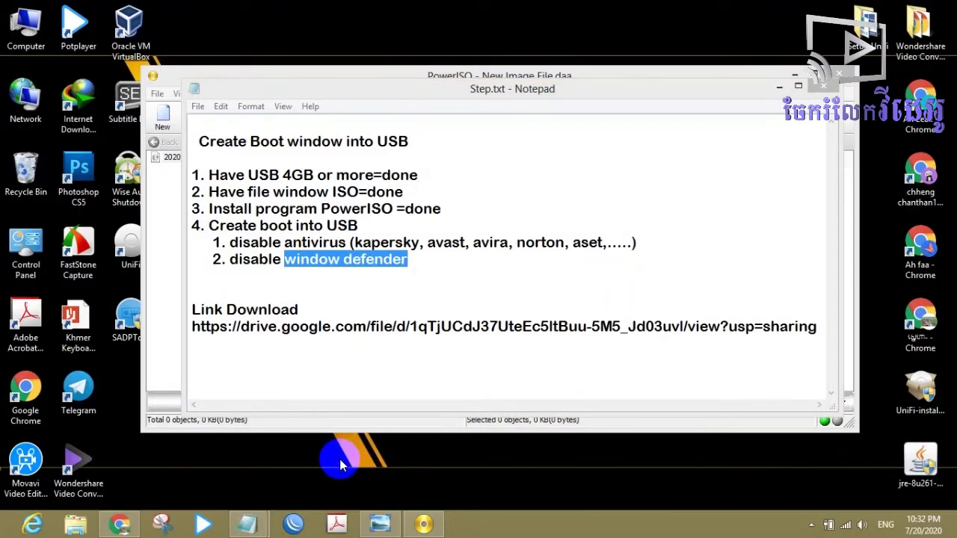
{"action": "key", "text": "super"}
{"action": "key", "text": "super"}
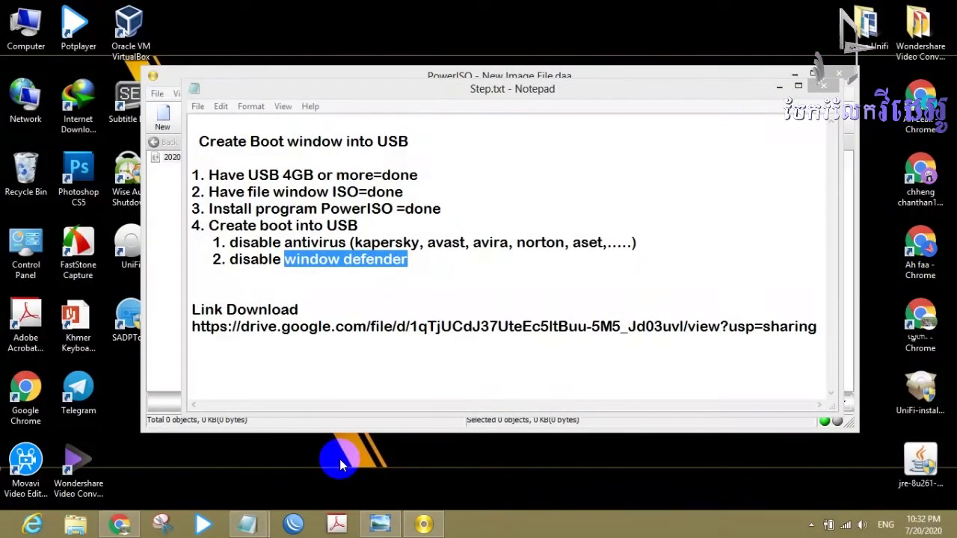
- Open Control Panel through the Run command "control" and launch Windows Defender from it
{"action": "key", "text": "super+r"}
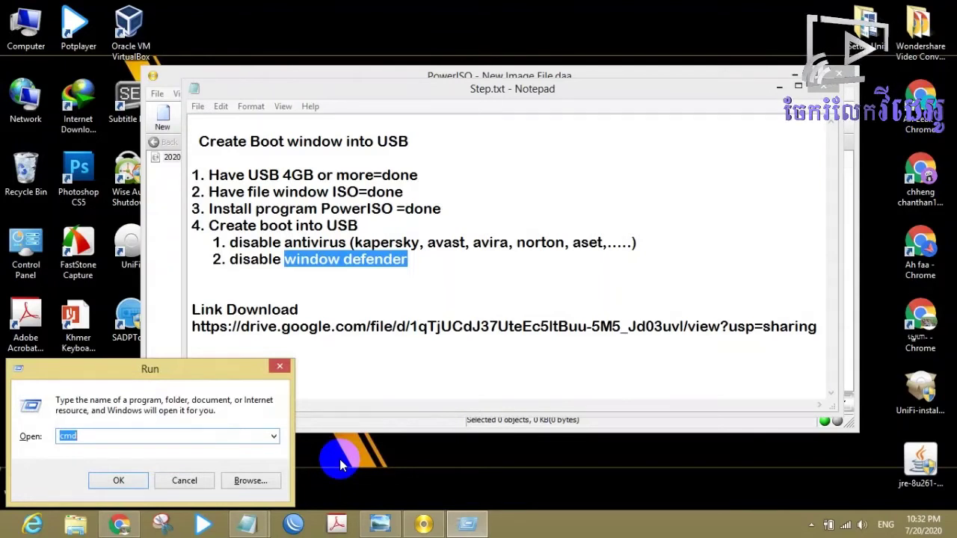
{"action": "type", "text": "co"}
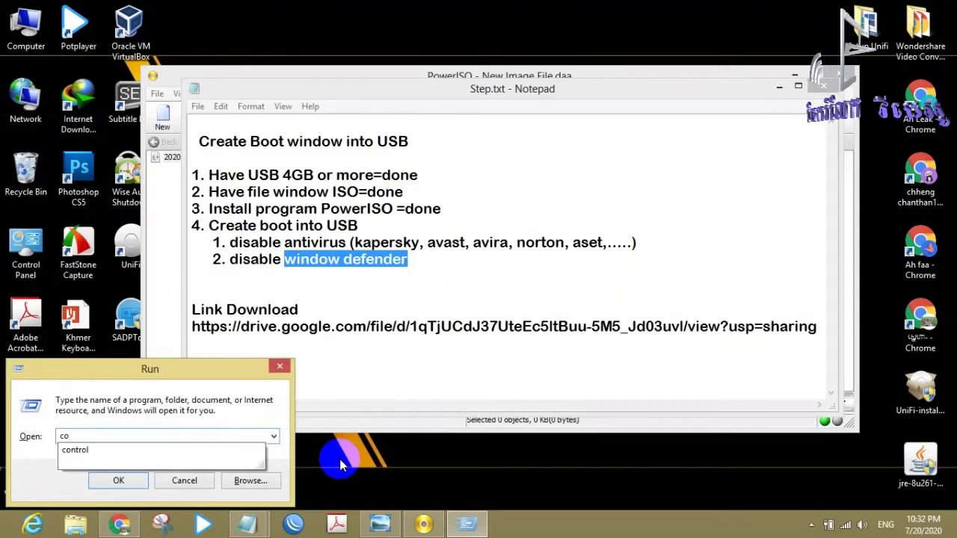
{"action": "key", "text": "Down"}
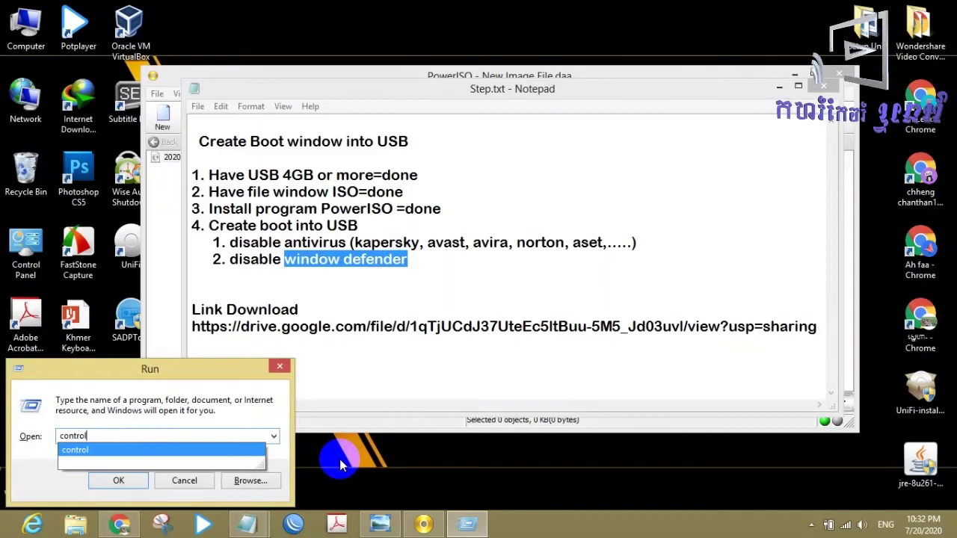
{"action": "key", "text": "Return"}
{"action": "left_click_drag", "start_coordinate": [367, 38], "coordinate": [580, 48]}
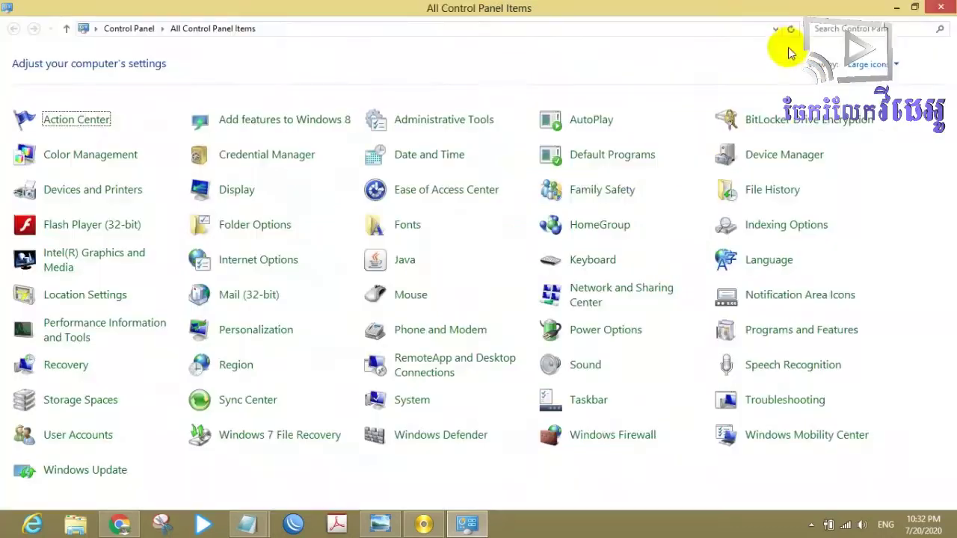
{"action": "left_click", "coordinate": [794, 47]}
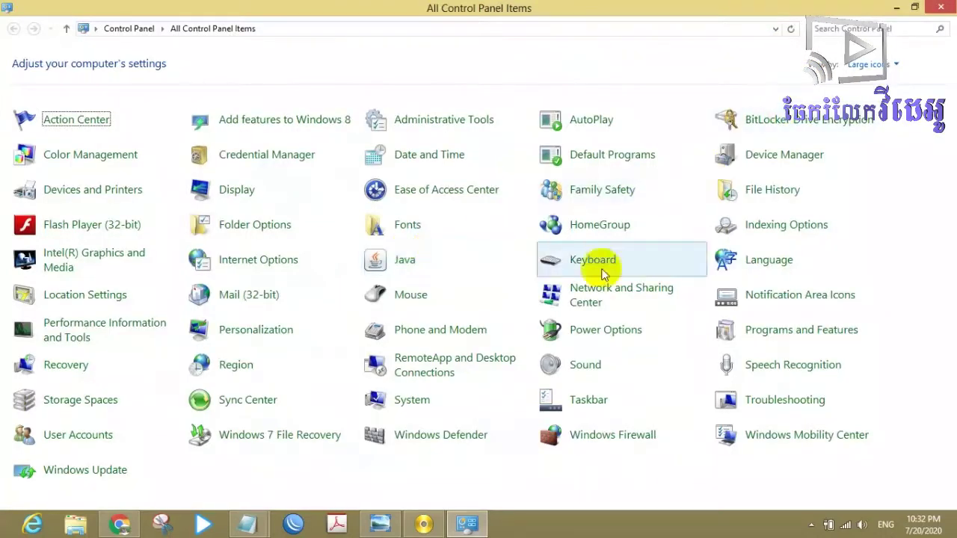
{"action": "left_click", "coordinate": [460, 441]}
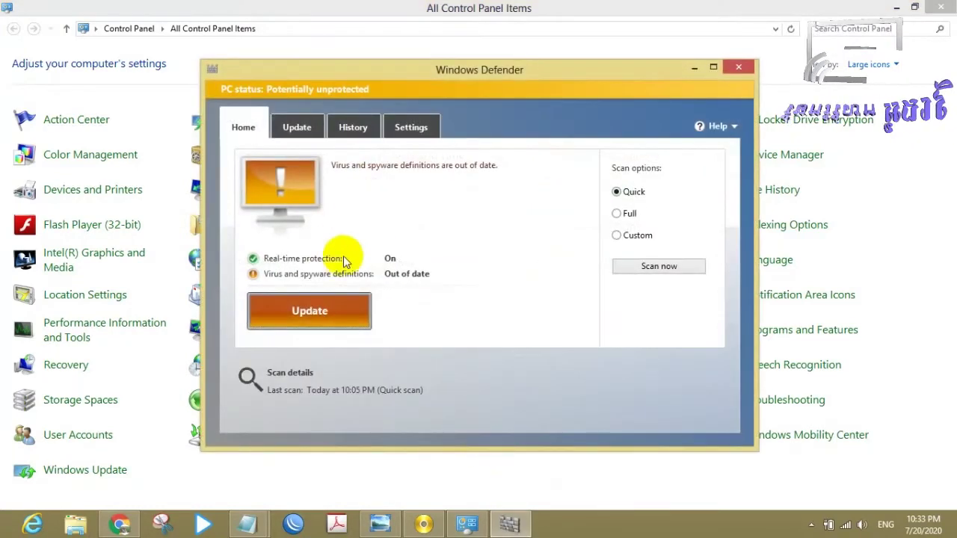
- Close and relaunch Windows Defender from Control Panel and show its real-time protection setting
{"action": "left_click", "coordinate": [734, 67]}
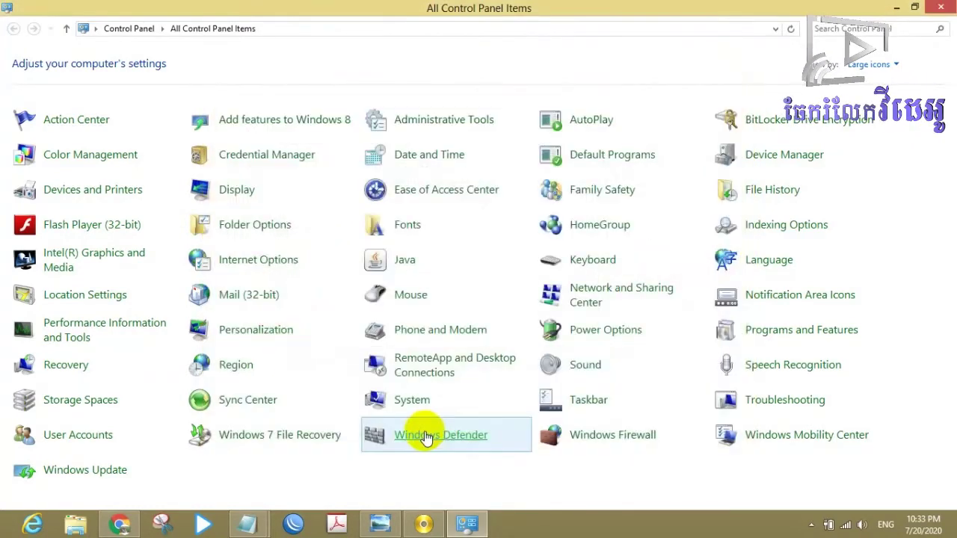
{"action": "left_click", "coordinate": [432, 437]}
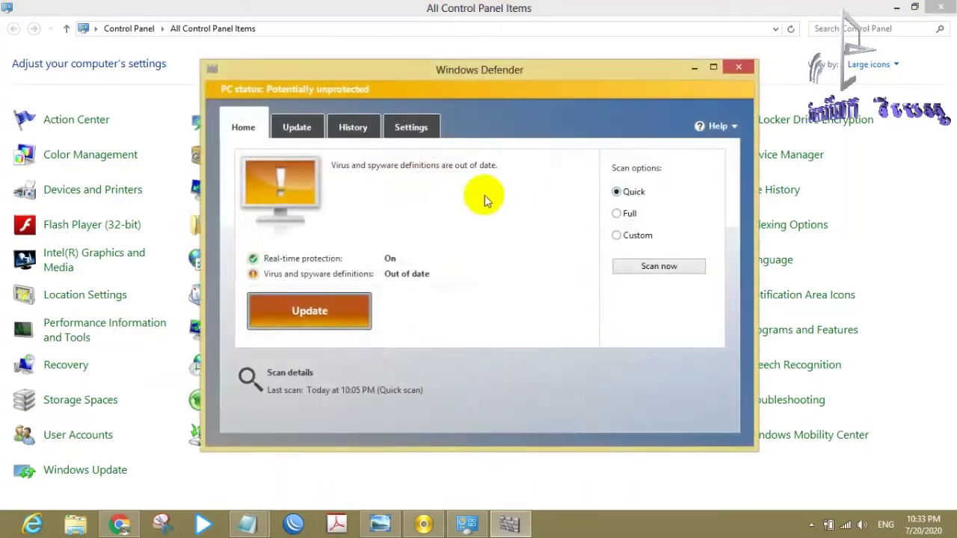
{"action": "left_click", "coordinate": [412, 128]}
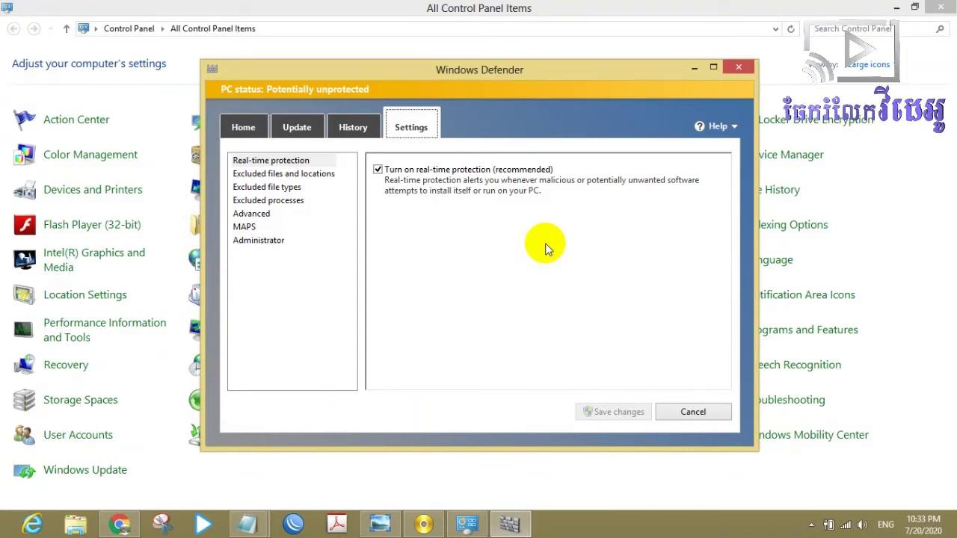
{"action": "left_click", "coordinate": [378, 172]}
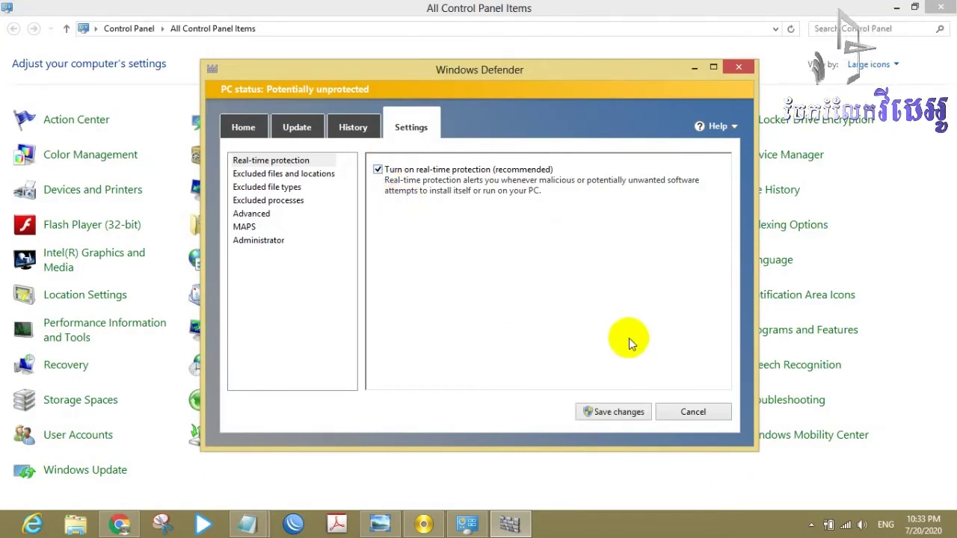
- Check the Action Center messages among the hidden notification icons and return to Windows Defender
{"action": "left_click", "coordinate": [813, 524]}
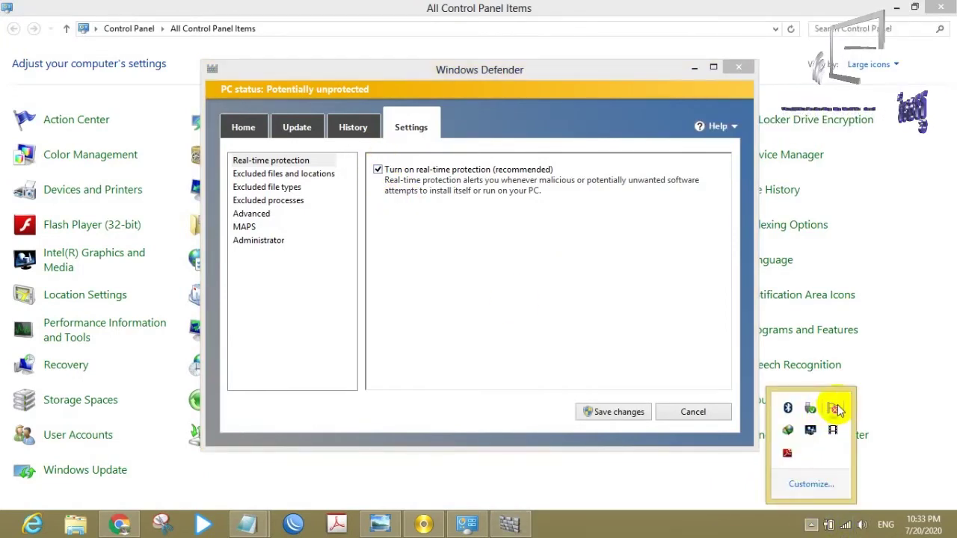
{"action": "left_click", "coordinate": [835, 407]}
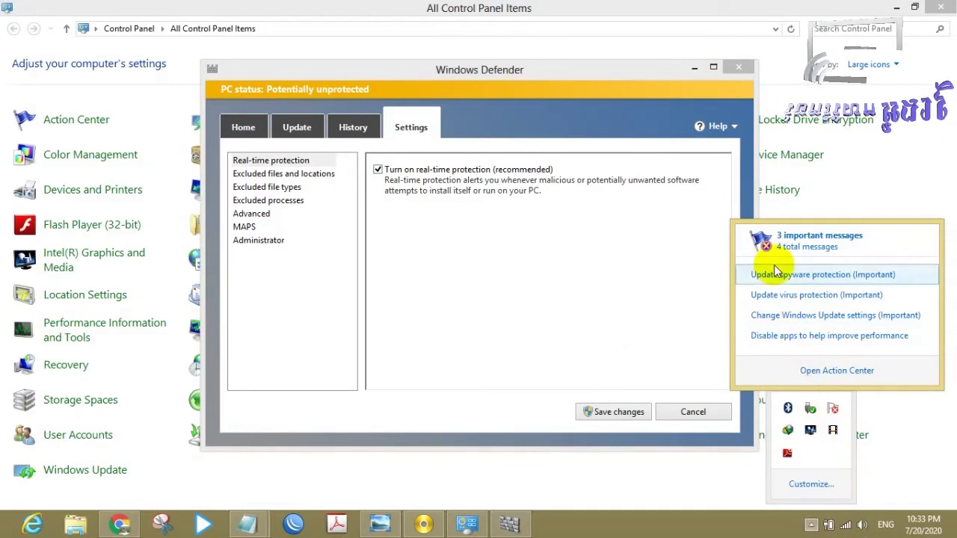
{"action": "left_click", "coordinate": [488, 288]}
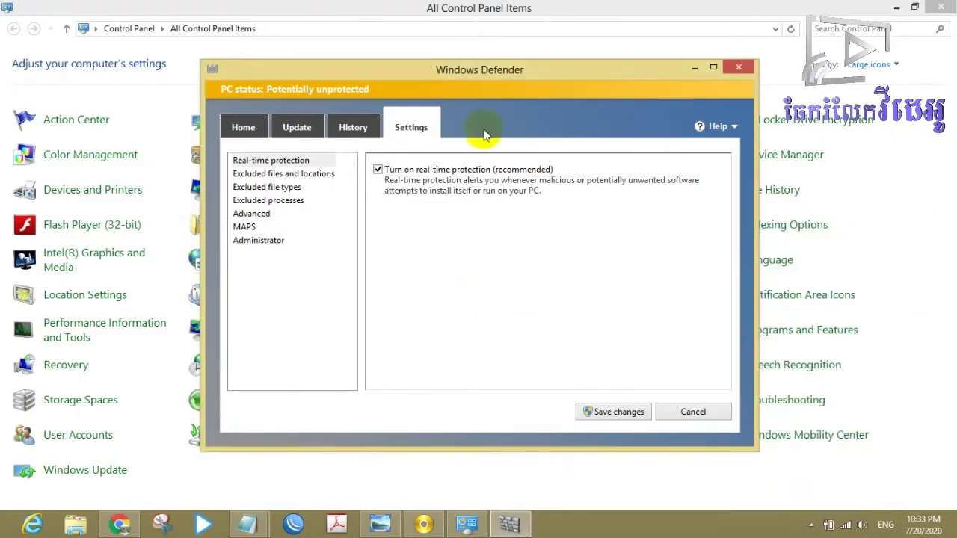
- Turn off real-time protection in Windows Defender, save the change, and clear the Defender window and virus-protection notification out of the way
{"action": "left_click", "coordinate": [378, 169]}
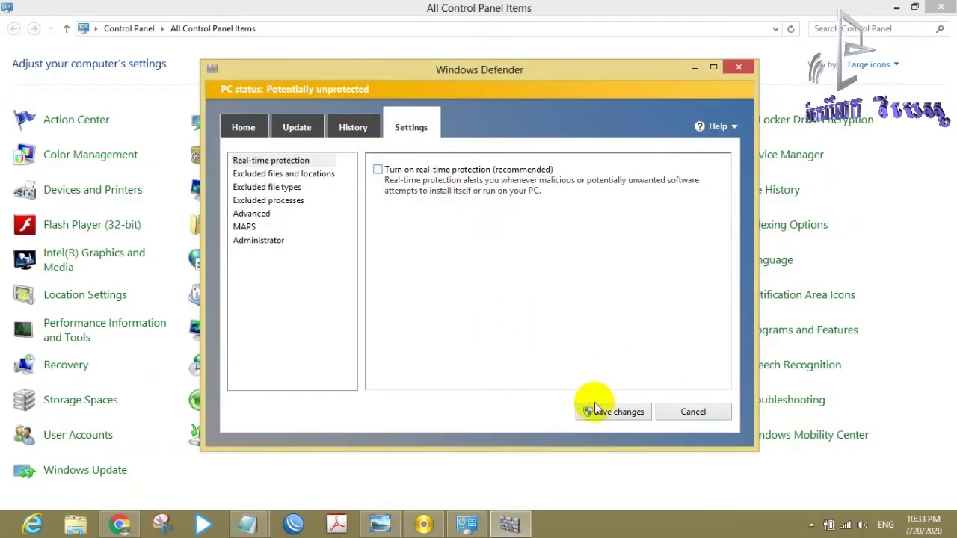
{"action": "left_click", "coordinate": [613, 414]}
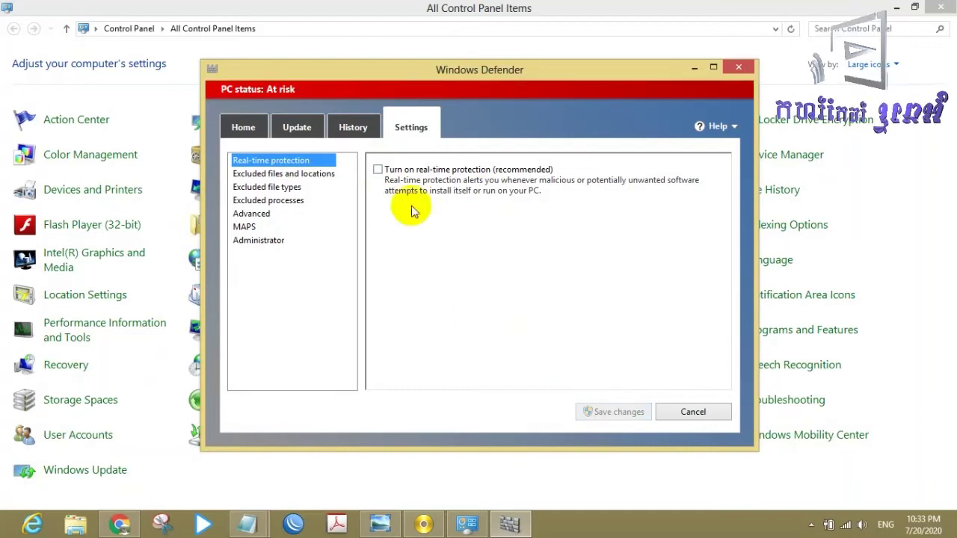
{"action": "left_click", "coordinate": [697, 70]}
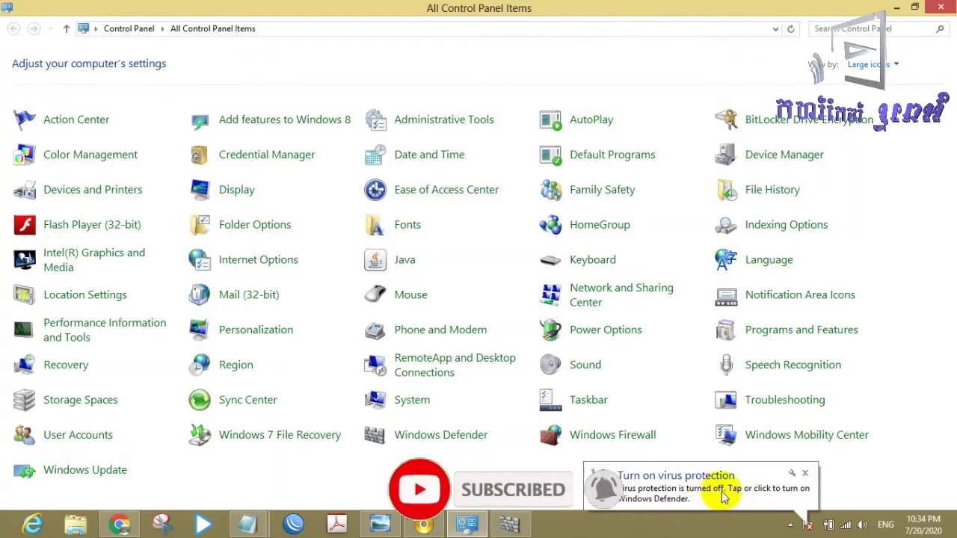
{"action": "left_click", "coordinate": [798, 477]}
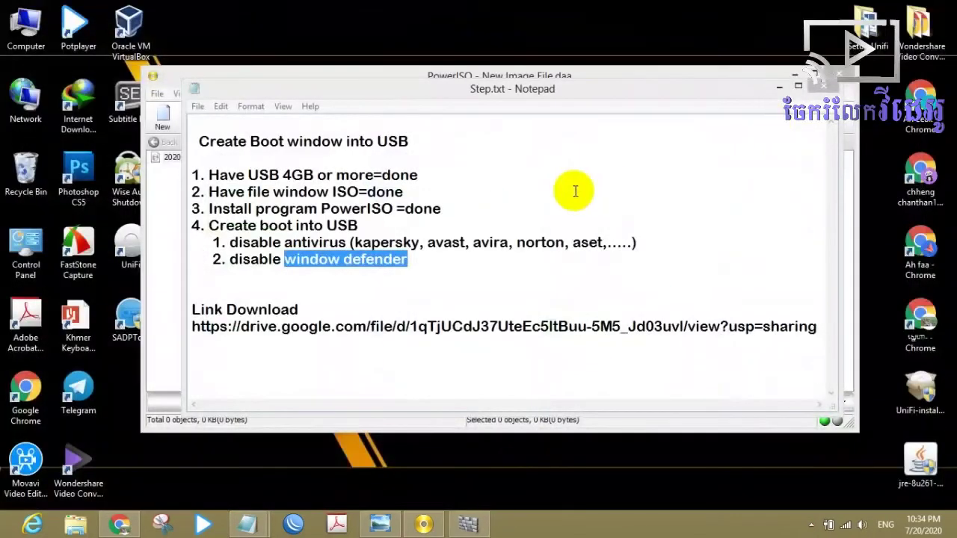
- Review the "disable antivirus" and "disable window defender" sub-items in Step.txt and return to the PowerISO window
{"action": "right_click", "coordinate": [524, 47]}
{"action": "left_click", "coordinate": [561, 85]}
{"action": "left_click", "coordinate": [238, 241]}
{"action": "mouse_move", "coordinate": [213, 242]}
{"action": "left_mouse_down"}
{"action": "mouse_move", "coordinate": [449, 263]}
{"action": "mouse_move", "coordinate": [257, 258]}
{"action": "mouse_move", "coordinate": [198, 241]}
{"action": "left_mouse_up"}
{"action": "left_click", "coordinate": [441, 260]}
{"action": "left_click", "coordinate": [452, 260]}
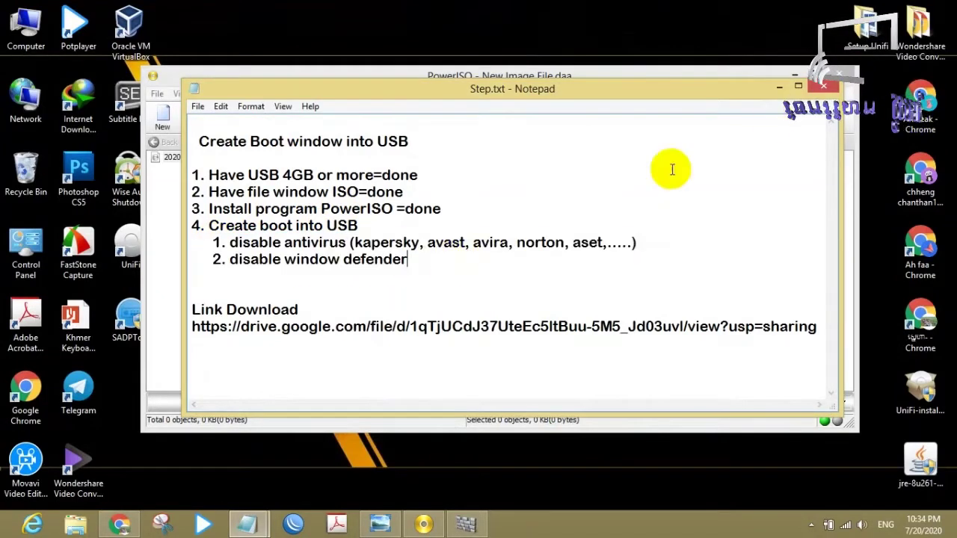
{"action": "left_click", "coordinate": [779, 89]}
{"action": "mouse_move", "coordinate": [565, 78]}
{"action": "left_mouse_down"}
{"action": "mouse_move", "coordinate": [525, 62]}
{"action": "mouse_move", "coordinate": [587, 74]}
{"action": "mouse_move", "coordinate": [581, 81]}
{"action": "left_mouse_up"}
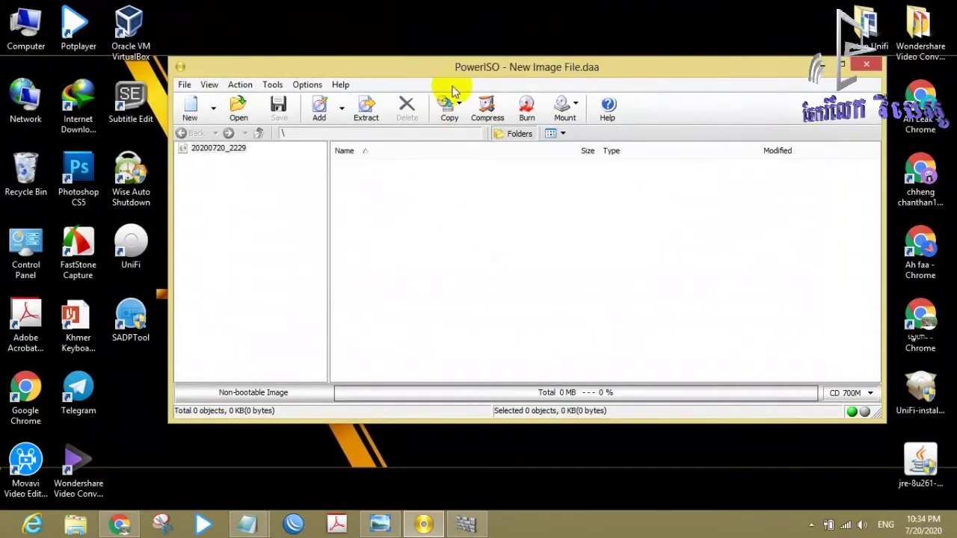
{"action": "left_click_drag", "start_coordinate": [457, 74], "coordinate": [442, 115]}
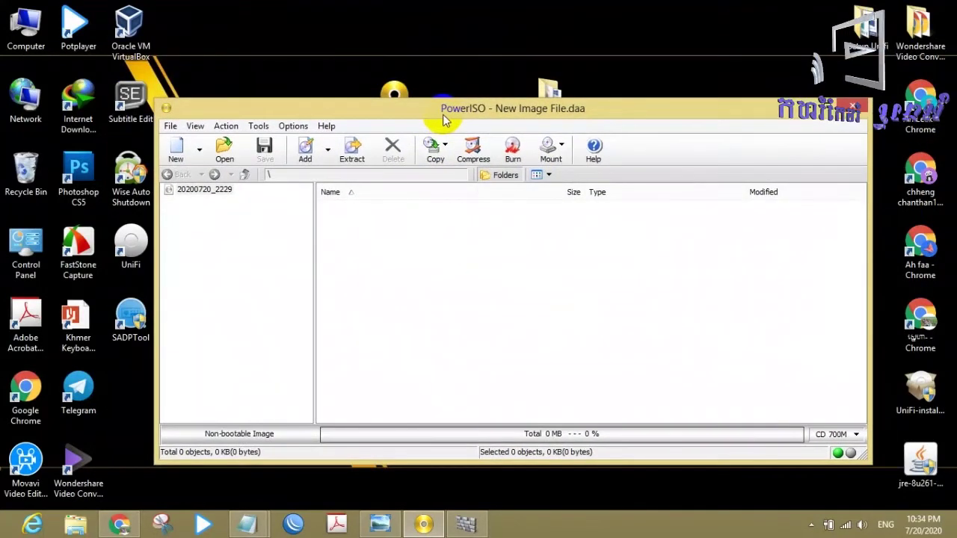
- Highlight the two disable sub-items in Step.txt and check the real-time protection setting in Windows Defender against them
{"action": "left_click", "coordinate": [249, 519]}
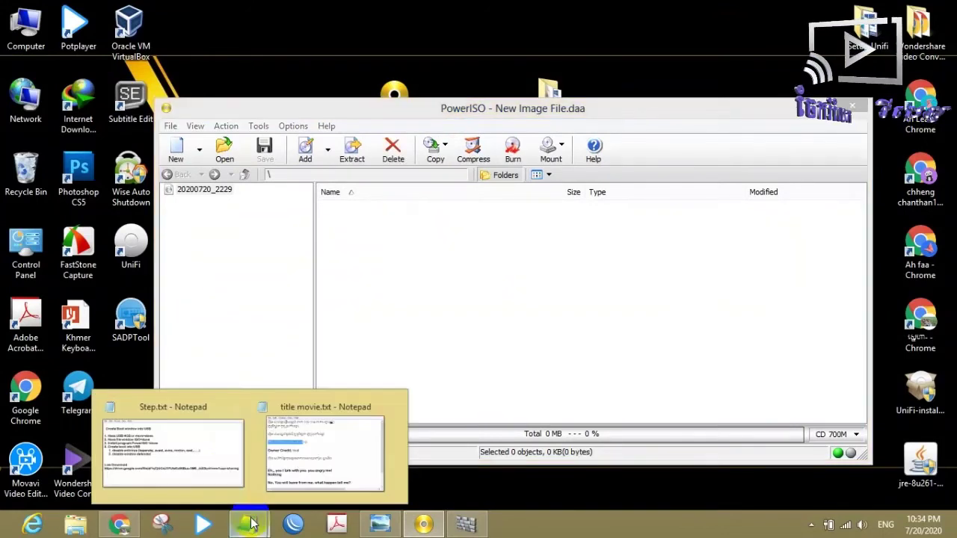
{"action": "left_click", "coordinate": [199, 461]}
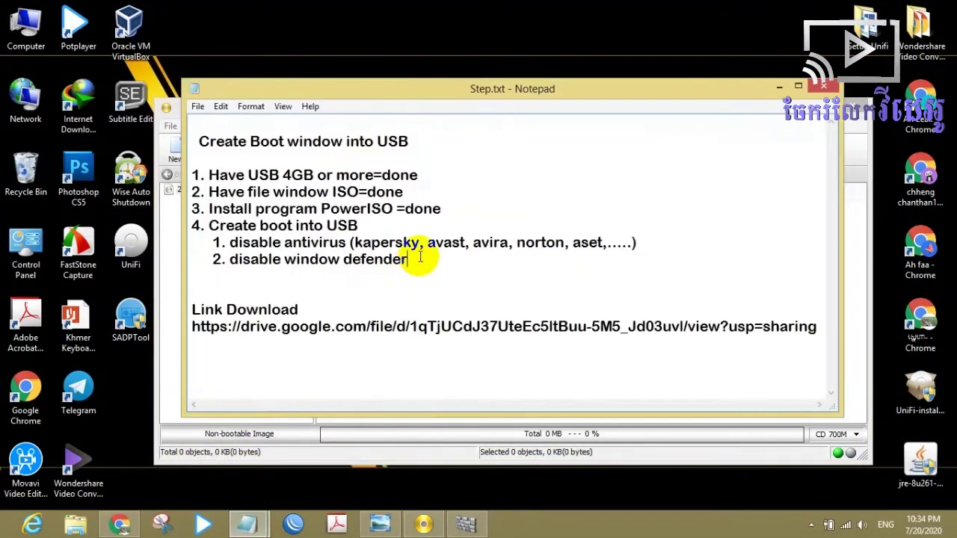
{"action": "left_click_drag", "start_coordinate": [420, 256], "coordinate": [199, 238]}
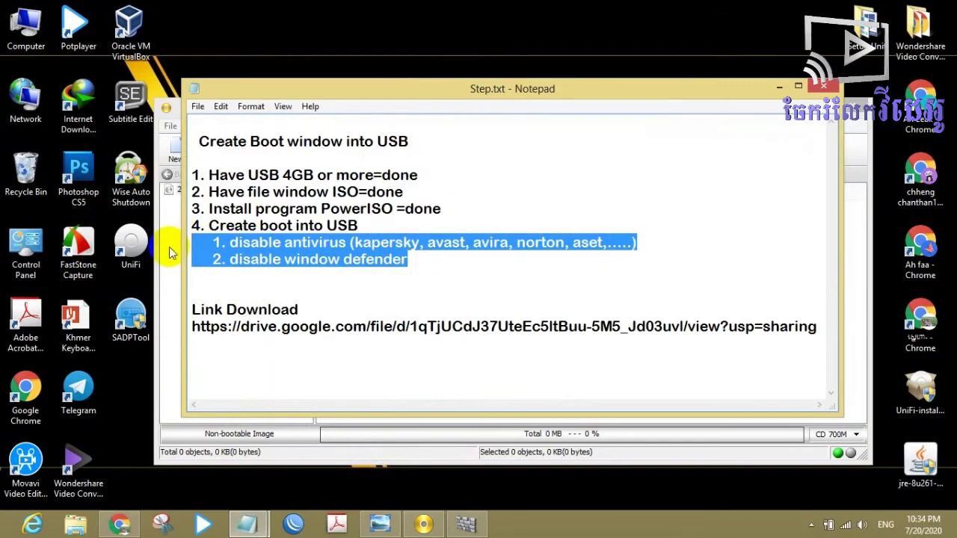
{"action": "left_click", "coordinate": [165, 285]}
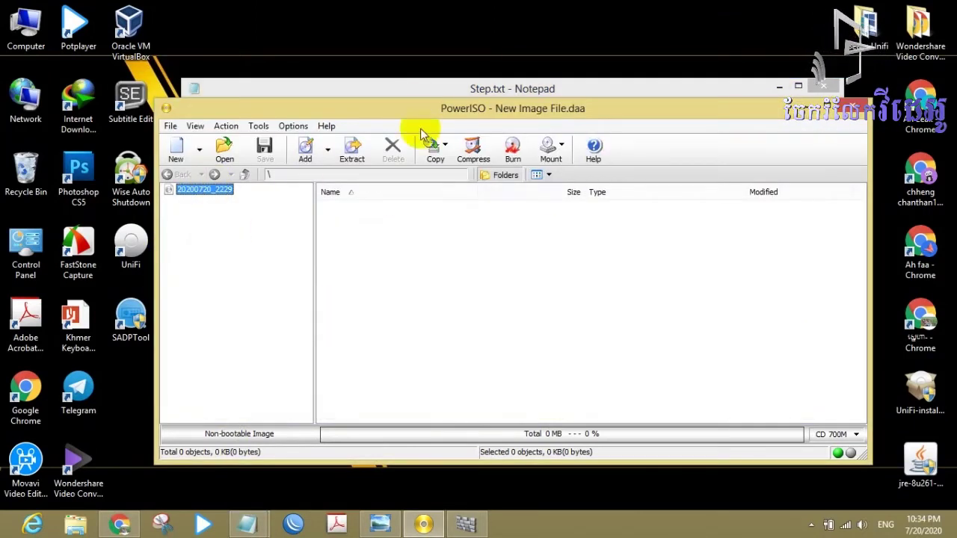
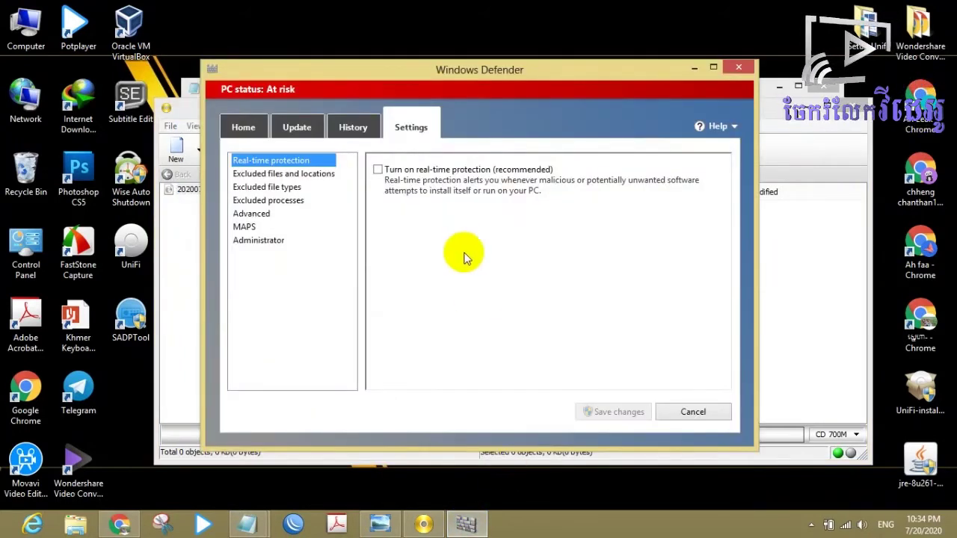
{"action": "left_click", "coordinate": [695, 70]}
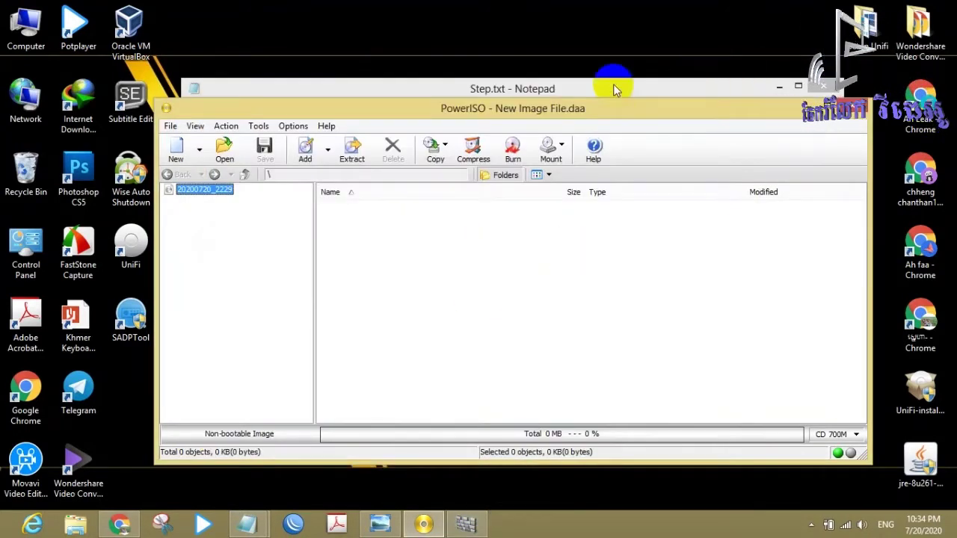
- Go over the "disable window defender" sub-item and the listed antivirus examples under line 4 of Step.txt
{"action": "left_click", "coordinate": [615, 87]}
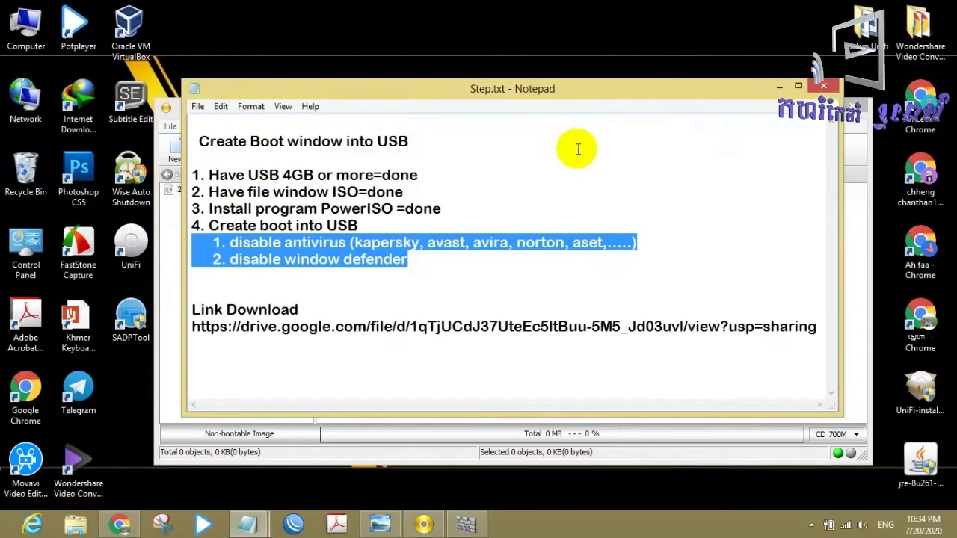
{"action": "left_click_drag", "start_coordinate": [555, 93], "coordinate": [590, 105]}
{"action": "left_click_drag", "start_coordinate": [514, 269], "coordinate": [231, 252]}
{"action": "left_click", "coordinate": [262, 255]}
{"action": "left_click_drag", "start_coordinate": [443, 272], "coordinate": [186, 267]}
{"action": "left_click", "coordinate": [398, 271]}
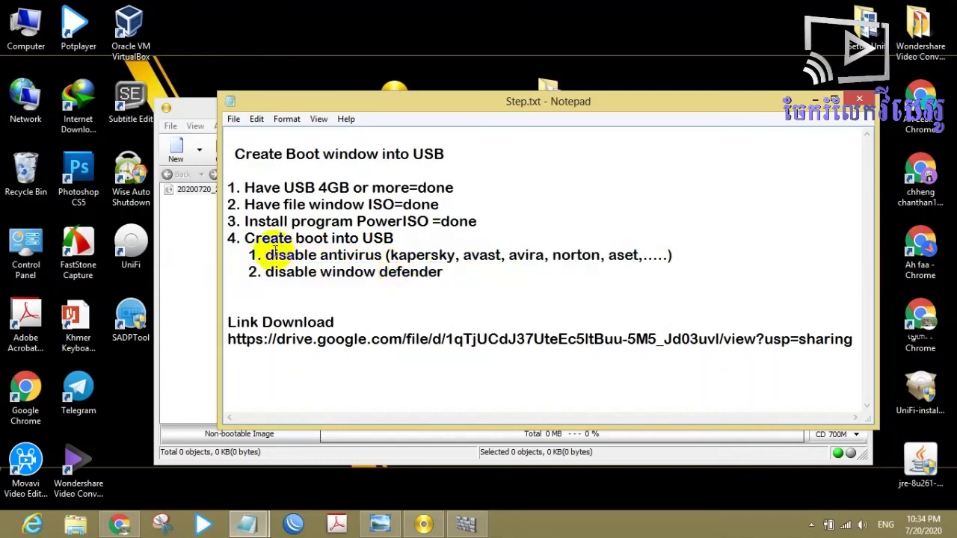
{"action": "left_click_drag", "start_coordinate": [267, 252], "coordinate": [460, 250]}
{"action": "left_click_drag", "start_coordinate": [524, 255], "coordinate": [566, 253]}
{"action": "left_click", "coordinate": [572, 255]}
- Minimize Step.txt, refresh the desktop, and reposition the PowerISO window near the middle of the desktop
{"action": "left_click", "coordinate": [815, 99]}
{"action": "left_click_drag", "start_coordinate": [743, 113], "coordinate": [707, 106]}
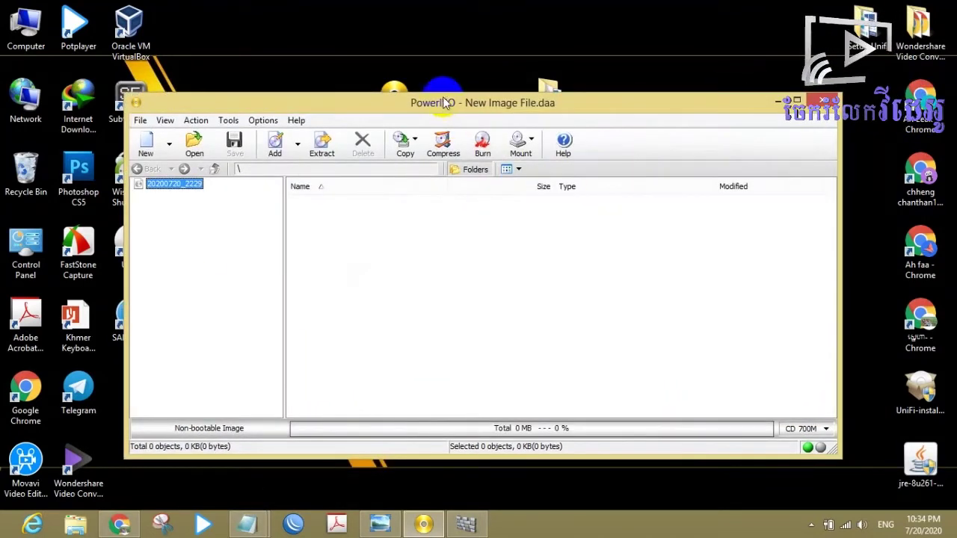
{"action": "left_click_drag", "start_coordinate": [448, 103], "coordinate": [452, 30]}
{"action": "right_click", "coordinate": [452, 30]}
{"action": "left_click", "coordinate": [487, 64]}
{"action": "left_click_drag", "start_coordinate": [474, 94], "coordinate": [505, 86]}
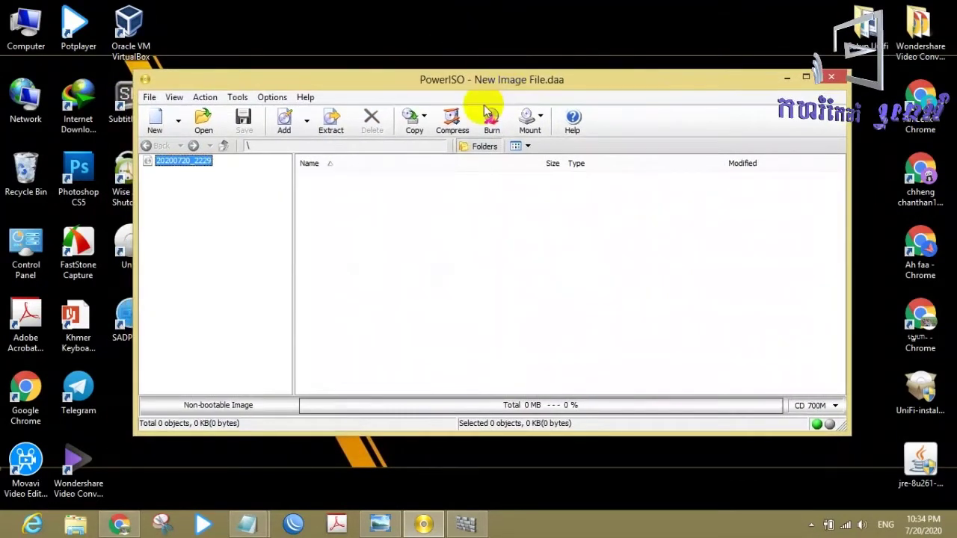
{"action": "mouse_move", "coordinate": [341, 83]}
{"action": "left_mouse_down"}
{"action": "mouse_move", "coordinate": [353, 80]}
{"action": "mouse_move", "coordinate": [336, 85]}
{"action": "left_mouse_up"}
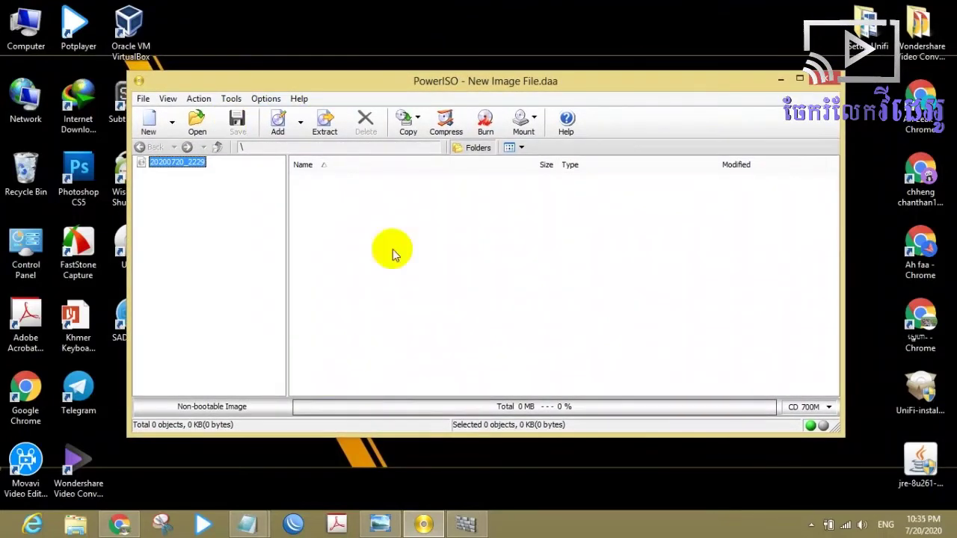
{"action": "left_click", "coordinate": [428, 85]}
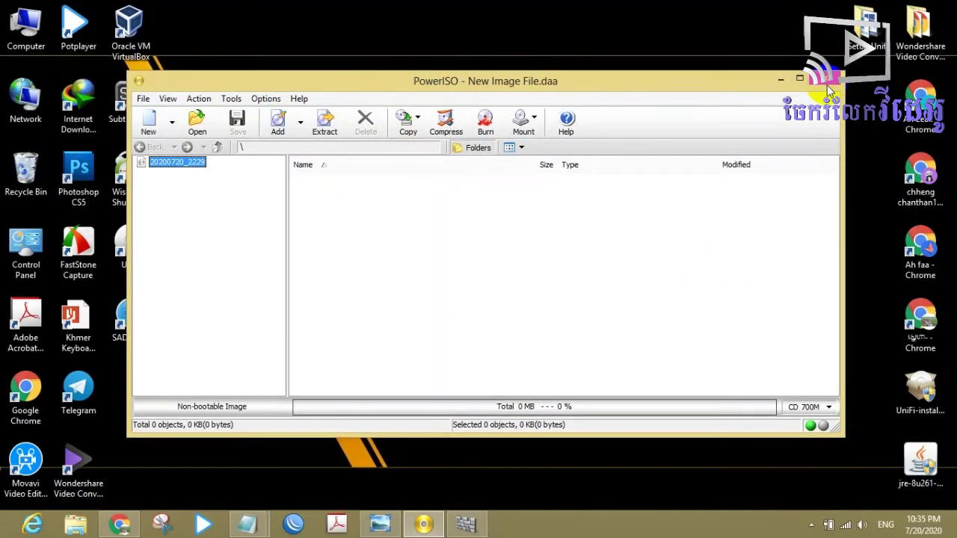
- Close PowerISO, refresh the desktop, and relaunch PowerISO as administrator from its desktop shortcut
{"action": "left_click", "coordinate": [829, 88]}
{"action": "right_click", "coordinate": [435, 173]}
{"action": "left_click", "coordinate": [454, 211]}
{"action": "right_click", "coordinate": [305, 199]}
{"action": "left_click", "coordinate": [359, 241]}
{"action": "left_click", "coordinate": [398, 95]}
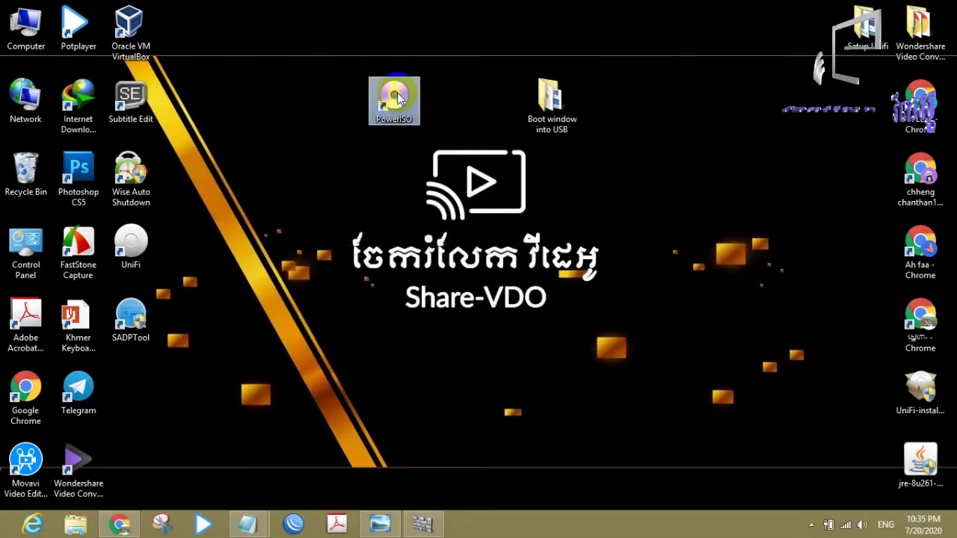
{"action": "right_click", "coordinate": [398, 96]}
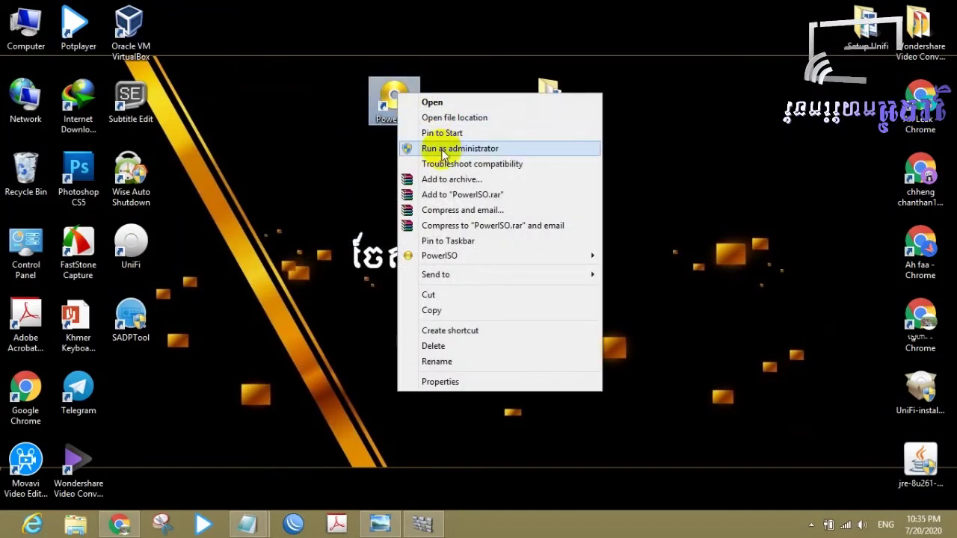
{"action": "left_click", "coordinate": [486, 148]}
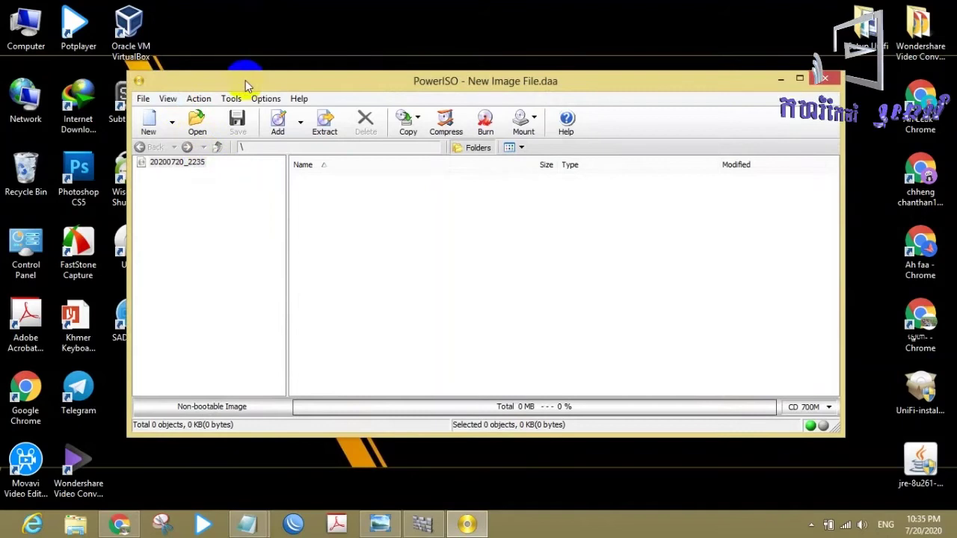
- Open the Create Bootable USB Drive tool in PowerISO
{"action": "left_click_drag", "start_coordinate": [253, 81], "coordinate": [245, 81]}
{"action": "left_click", "coordinate": [223, 99]}
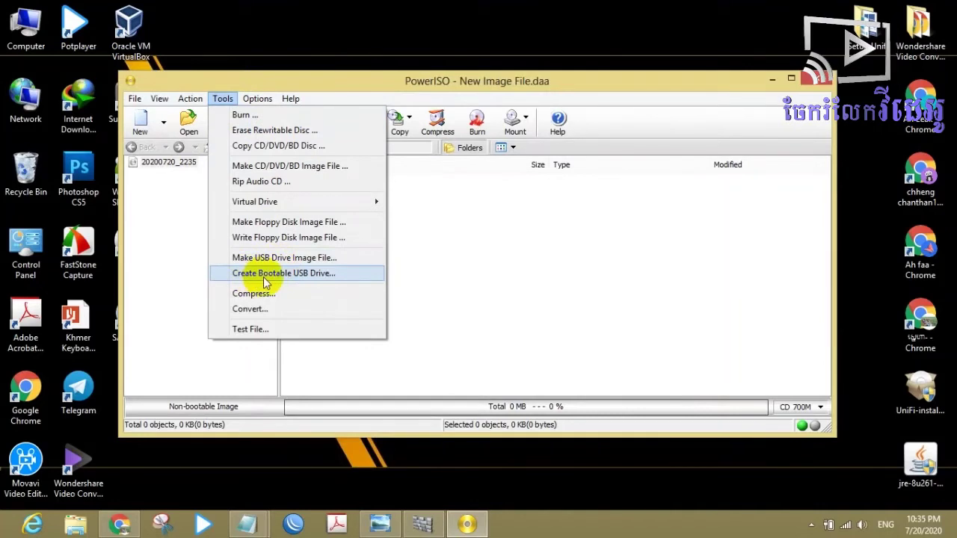
{"action": "left_click", "coordinate": [311, 276]}
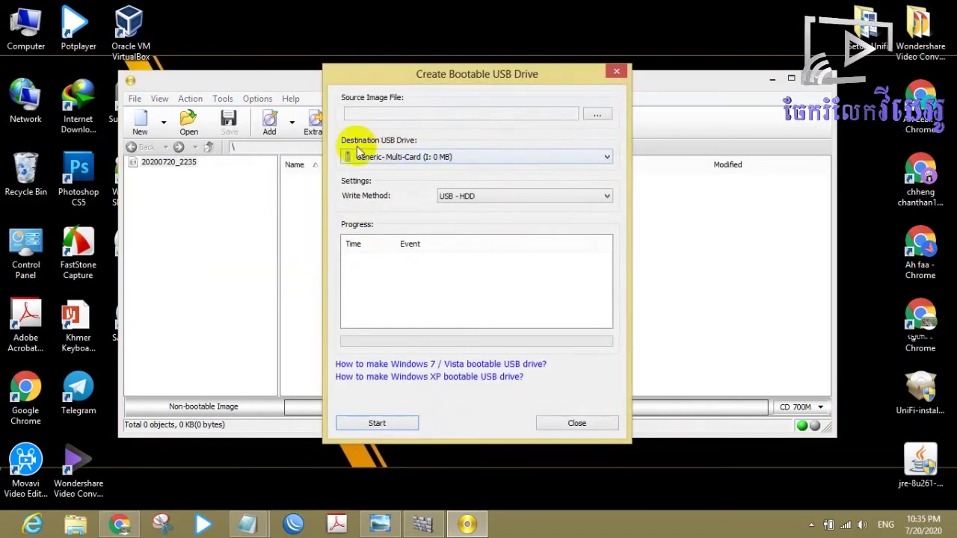
- Set the destination USB drive to JetFlash Transcend 16GB (F: 15 GB) and the write method to USB - HDD
{"action": "left_click", "coordinate": [425, 156]}
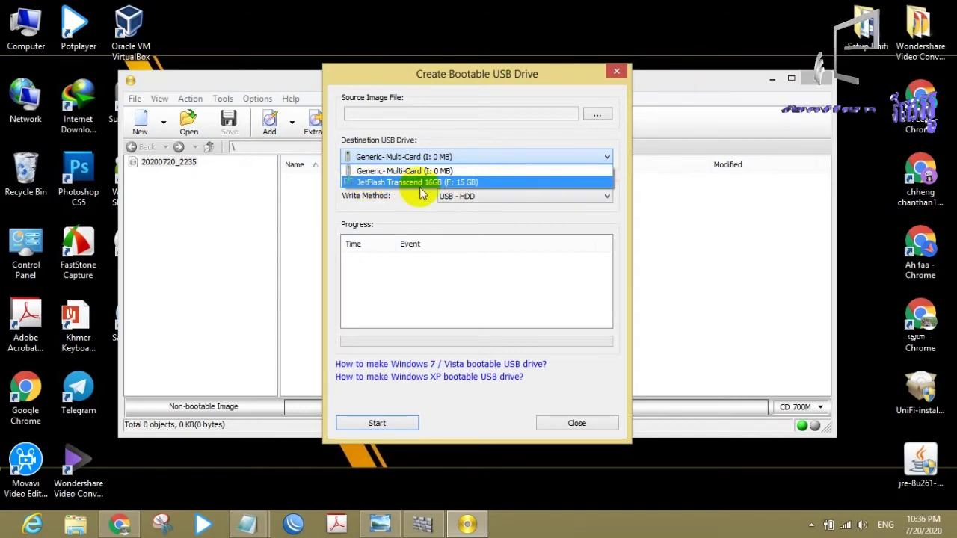
{"action": "left_click", "coordinate": [463, 183]}
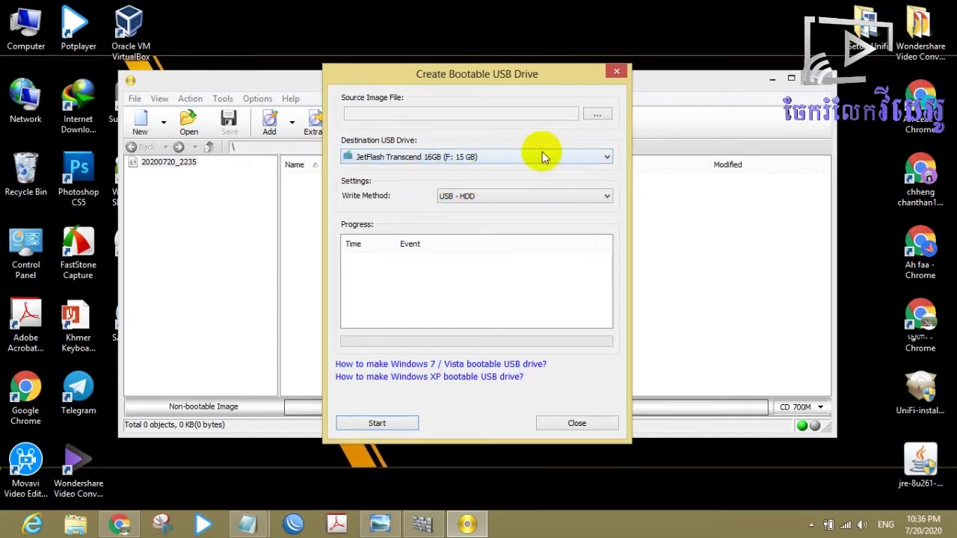
{"action": "left_click", "coordinate": [533, 194]}
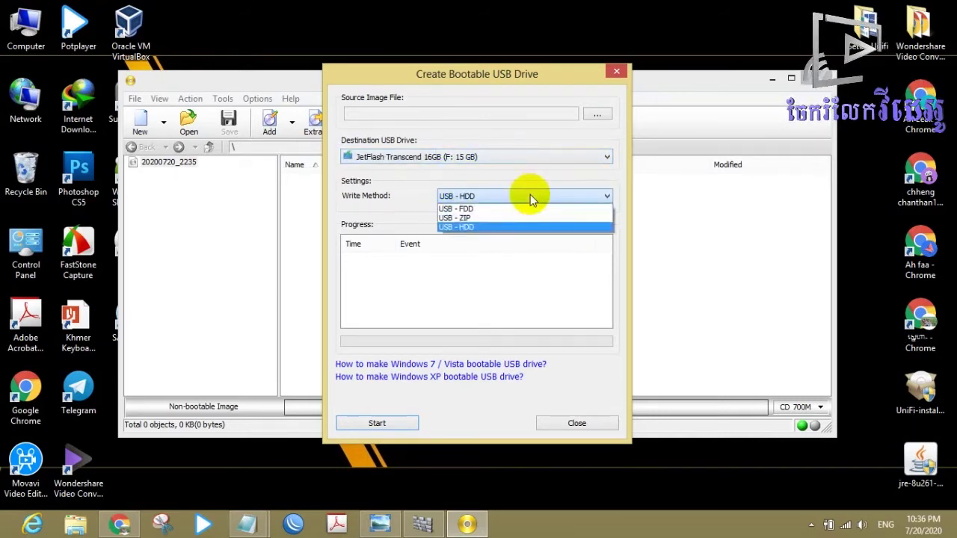
{"action": "left_click", "coordinate": [456, 228]}
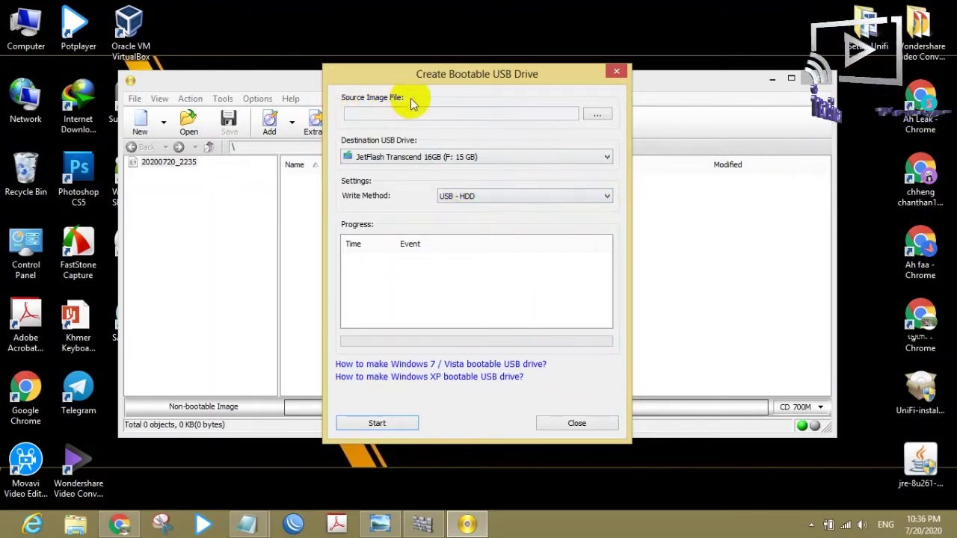
- Load W8_X64_X86_AIO_EN-US.iso from the desktop folder Boot window into USB as the source image file and check its path
{"action": "left_click_drag", "start_coordinate": [563, 76], "coordinate": [498, 72]}
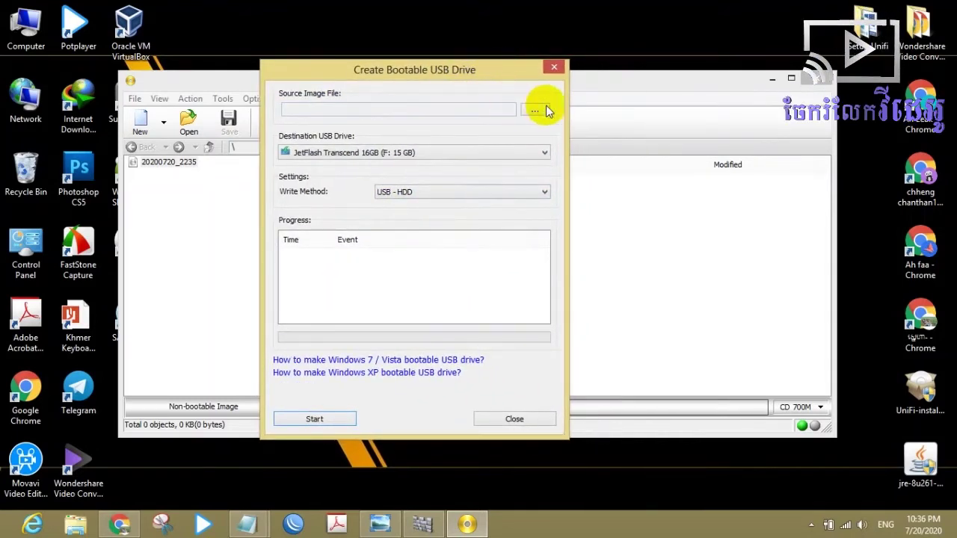
{"action": "left_click", "coordinate": [469, 69]}
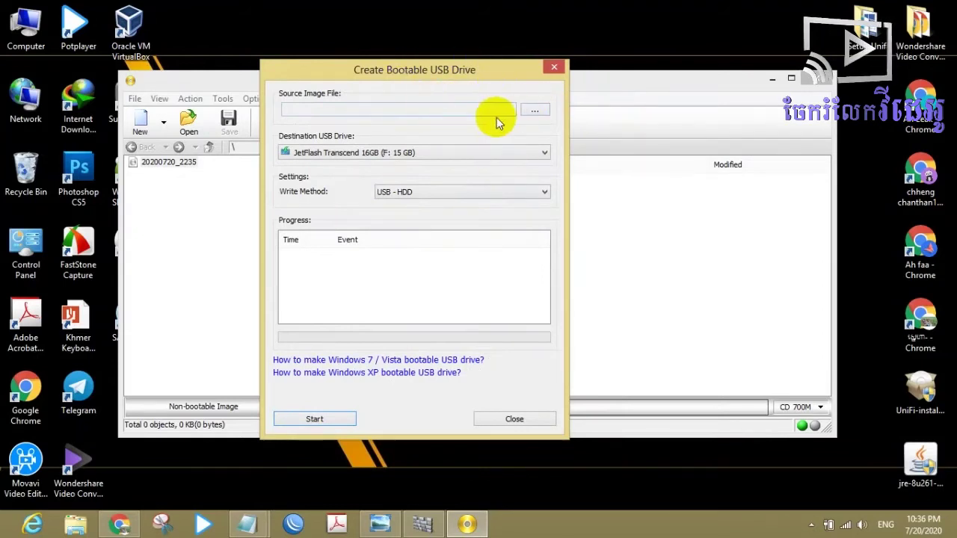
{"action": "left_click", "coordinate": [527, 111]}
{"action": "left_click_drag", "start_coordinate": [501, 84], "coordinate": [534, 160]}
{"action": "left_click", "coordinate": [288, 249]}
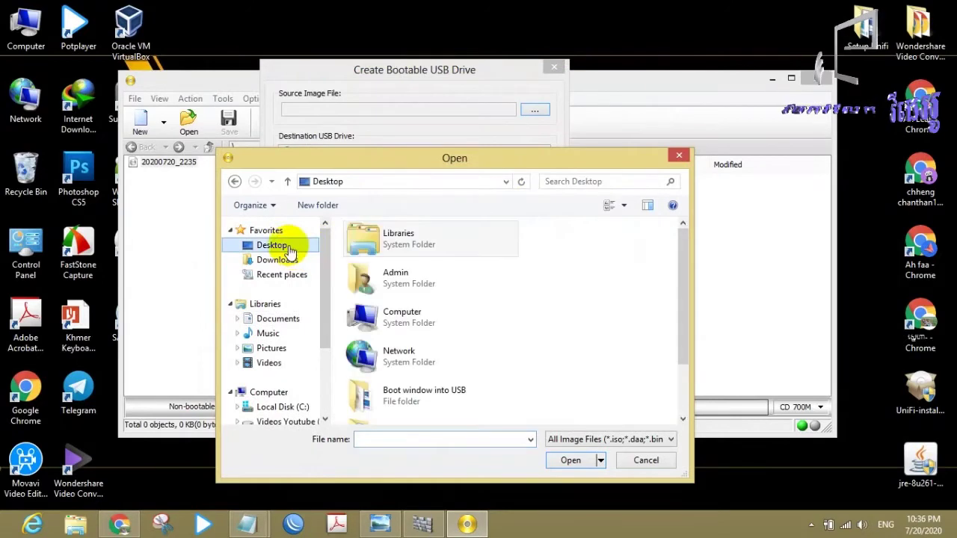
{"action": "left_click_drag", "start_coordinate": [679, 273], "coordinate": [673, 322]}
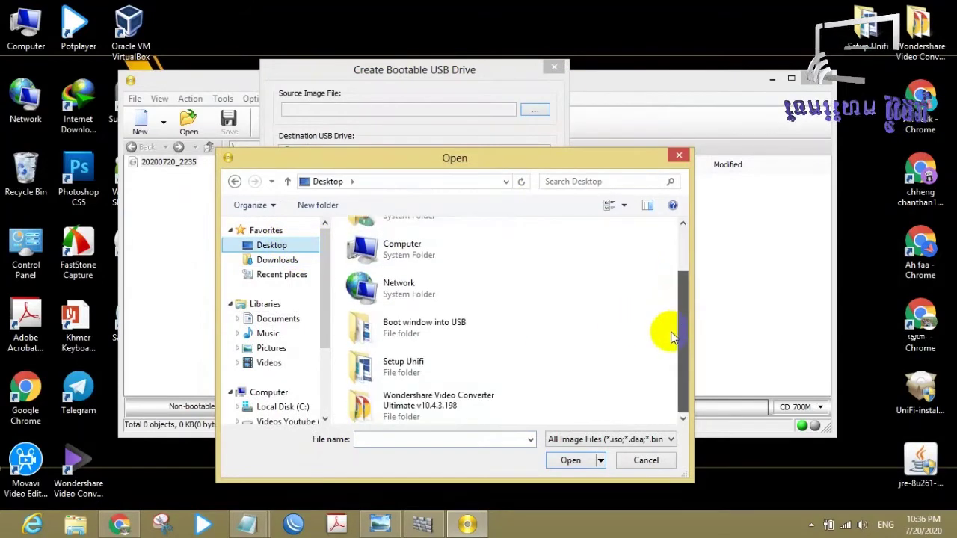
{"action": "double_click", "coordinate": [424, 329]}
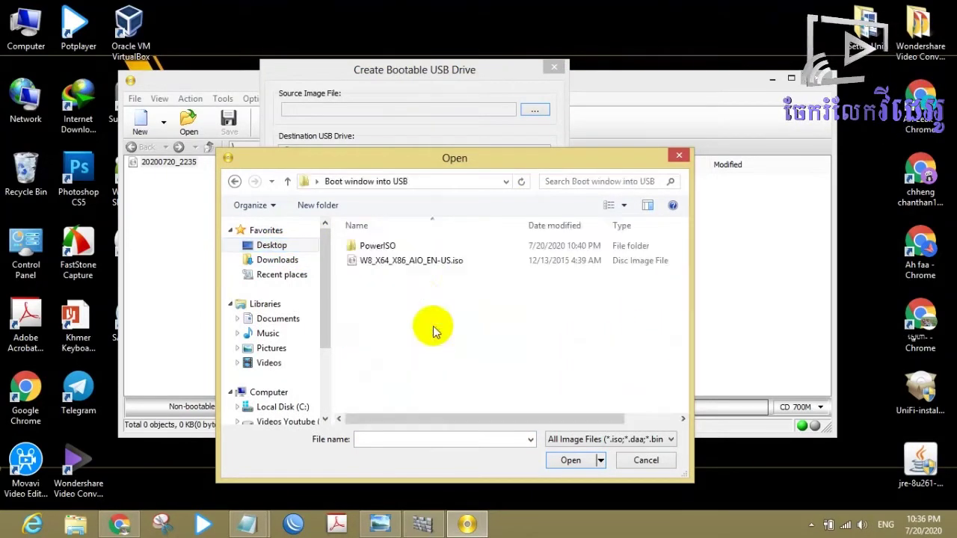
{"action": "left_click", "coordinate": [422, 263]}
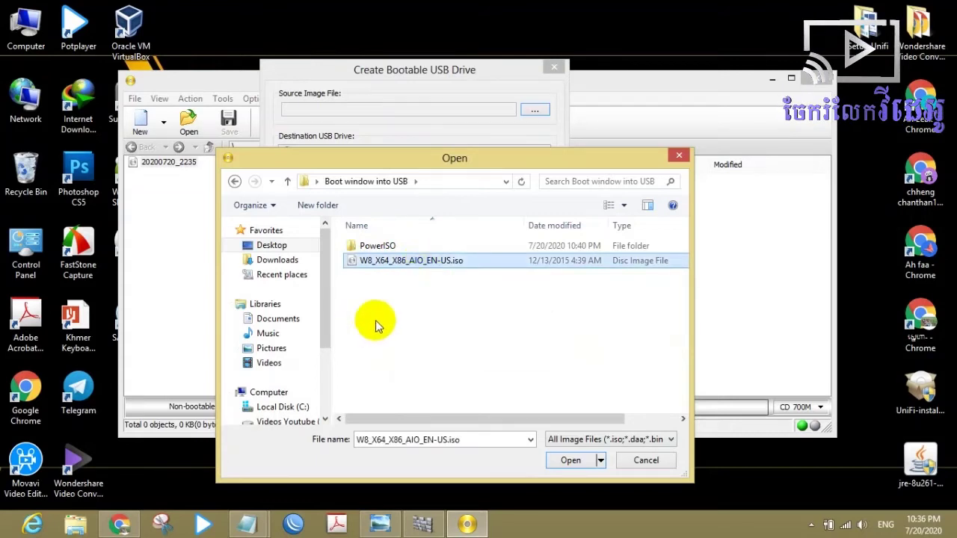
{"action": "left_click", "coordinate": [591, 458]}
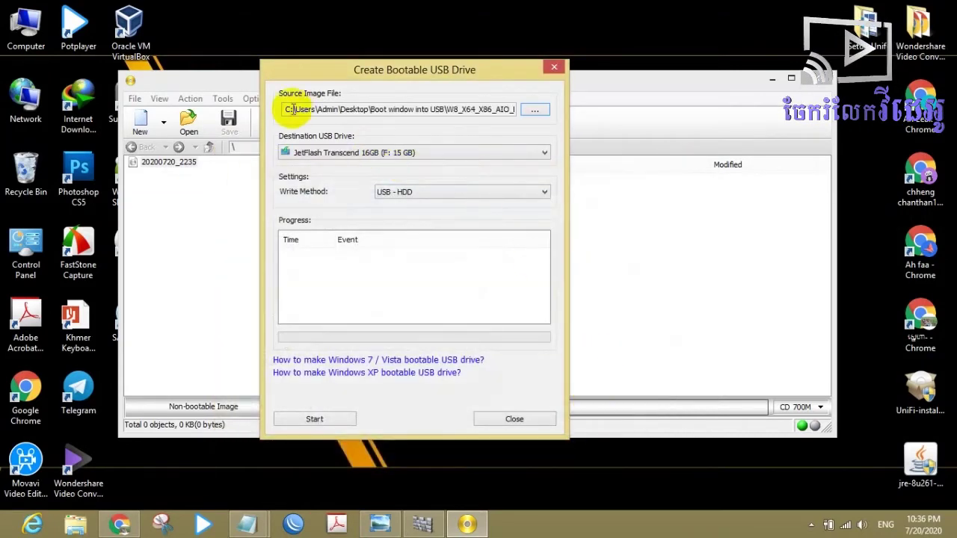
{"action": "left_click_drag", "start_coordinate": [286, 109], "coordinate": [513, 111]}
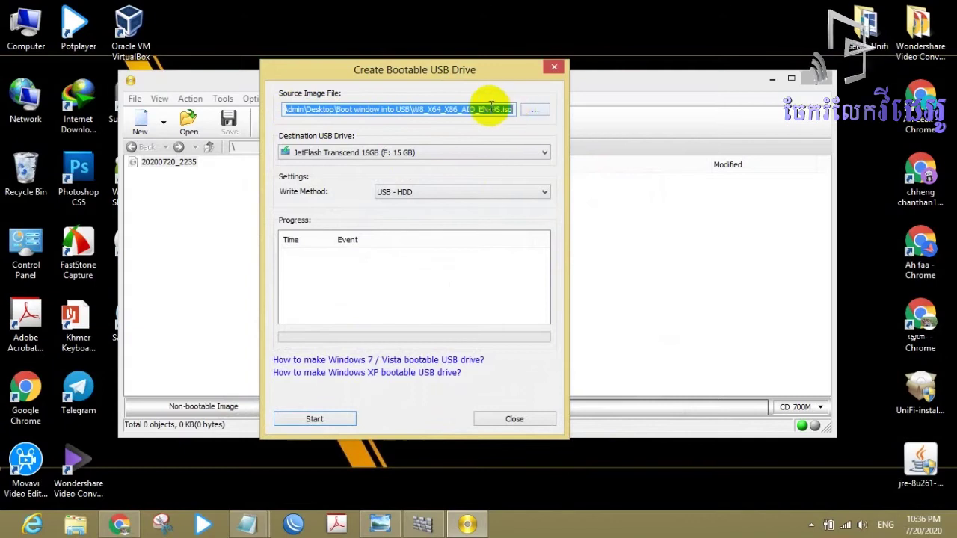
{"action": "left_click", "coordinate": [485, 109]}
- Start writing the bootable USB drive and accept overwriting all data on the JetFlash Transcend 16GB drive
{"action": "left_click_drag", "start_coordinate": [440, 83], "coordinate": [563, 85]}
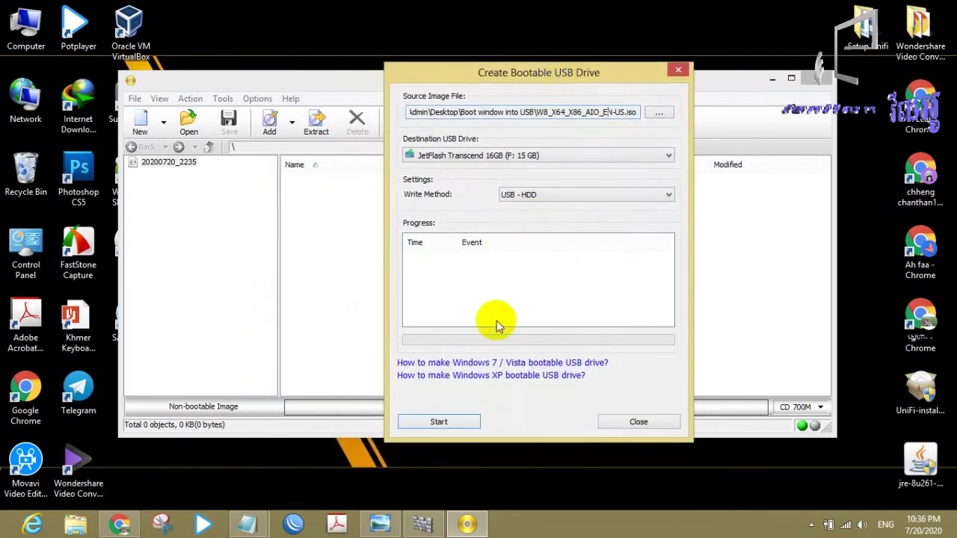
{"action": "left_click", "coordinate": [439, 423]}
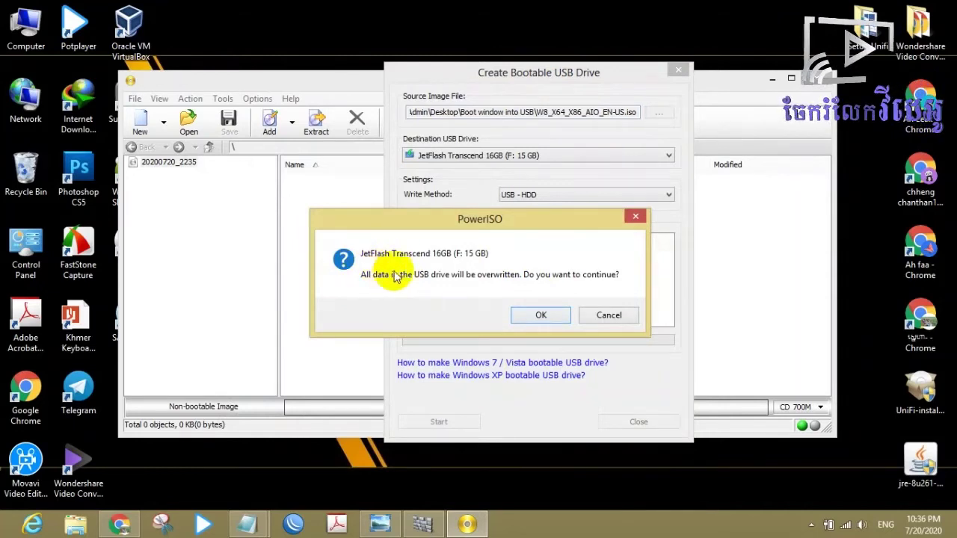
{"action": "left_click_drag", "start_coordinate": [427, 224], "coordinate": [398, 224]}
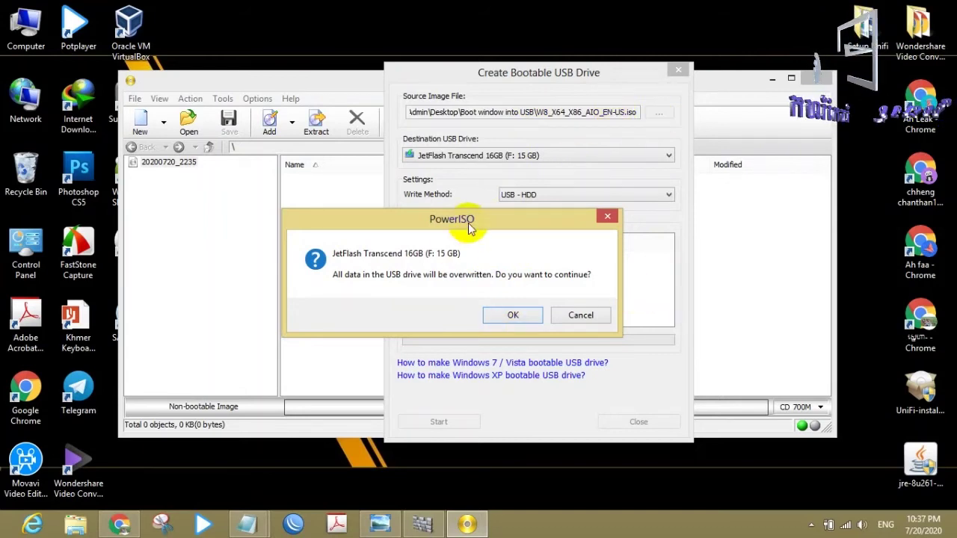
{"action": "left_click_drag", "start_coordinate": [460, 219], "coordinate": [456, 208]}
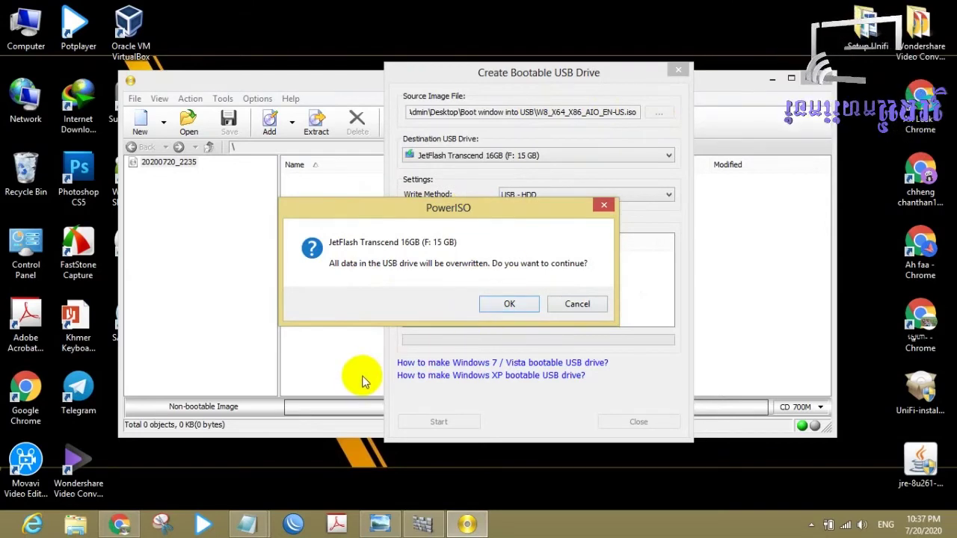
{"action": "left_click", "coordinate": [508, 305]}
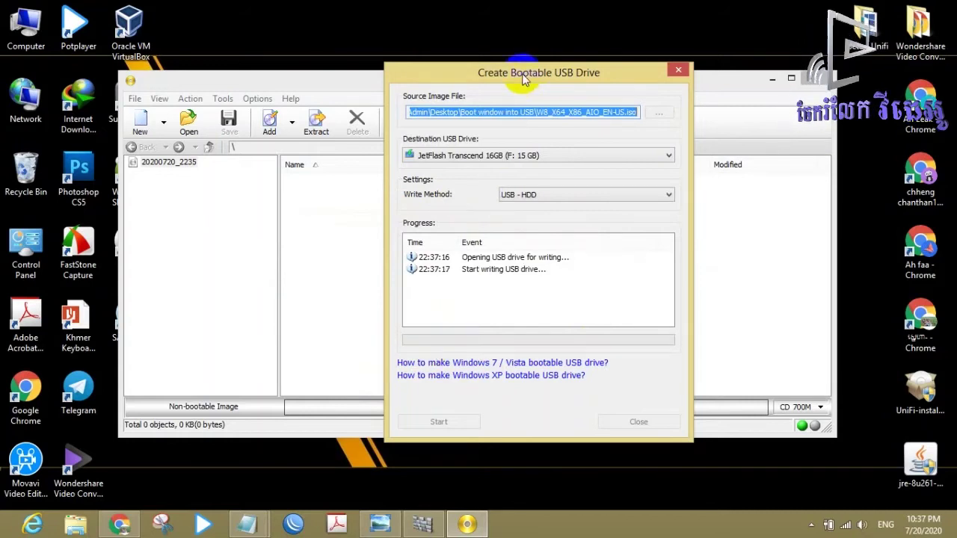
- View the picture pic lesson.jpg while the USB drive is being written, and minimize it again
{"action": "left_click_drag", "start_coordinate": [523, 77], "coordinate": [496, 72]}
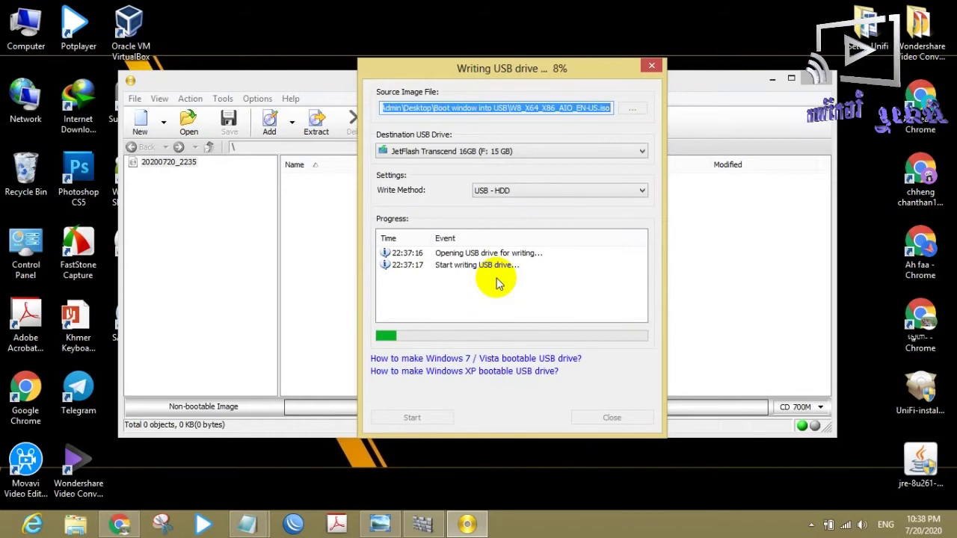
{"action": "left_click", "coordinate": [380, 524]}
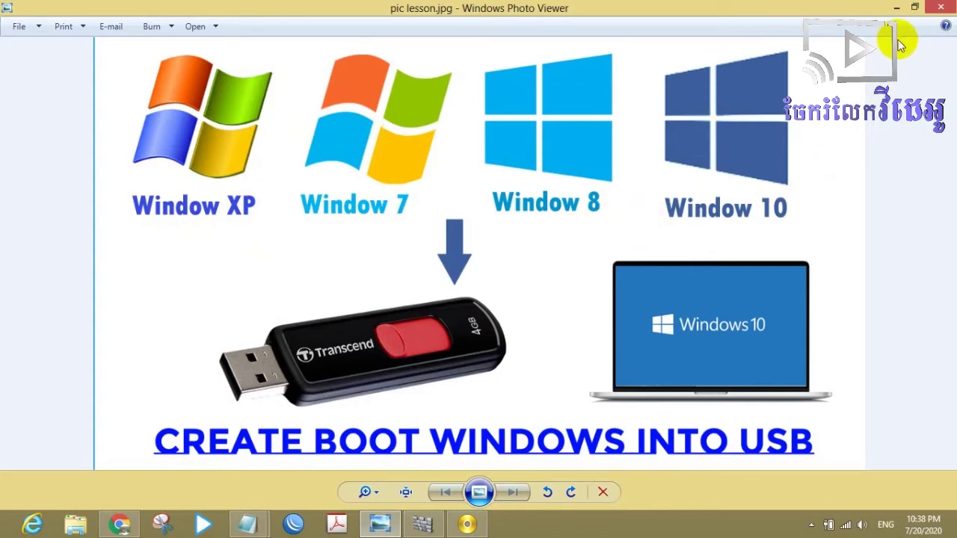
{"action": "left_click", "coordinate": [892, 6]}
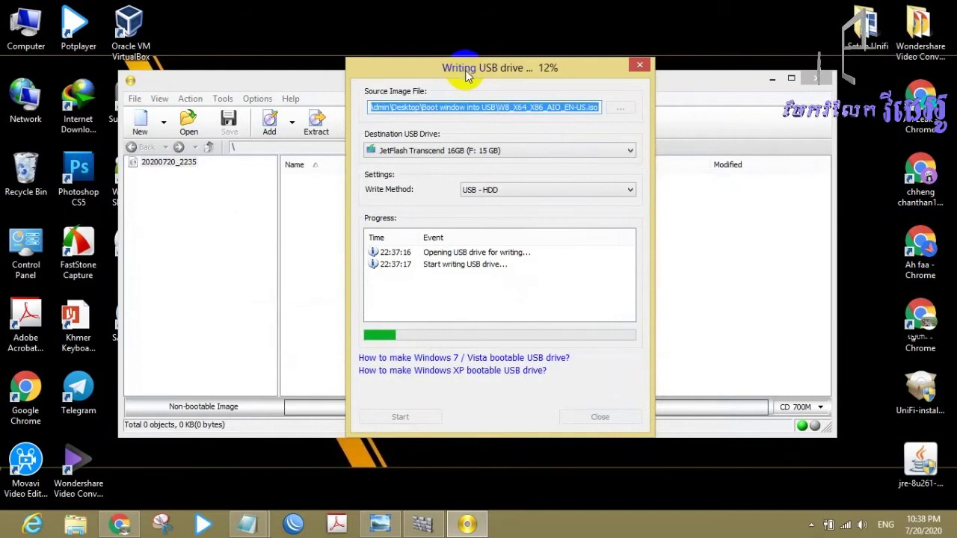
{"action": "left_click_drag", "start_coordinate": [462, 71], "coordinate": [462, 73]}
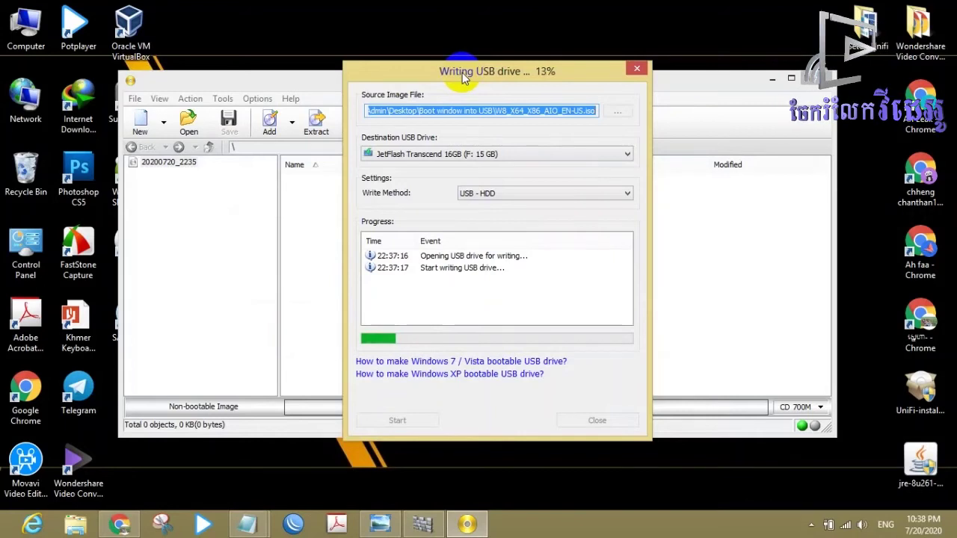
{"action": "left_click", "coordinate": [437, 67]}
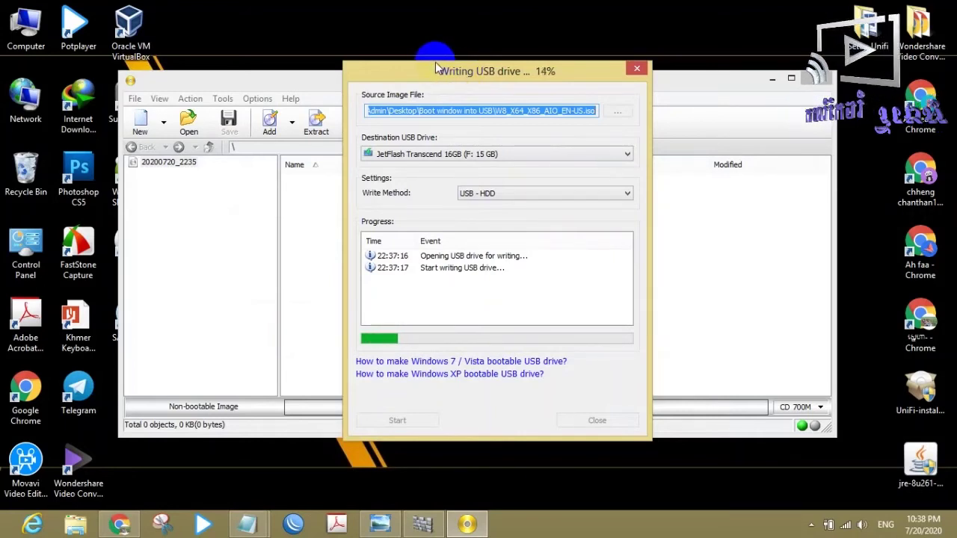
{"action": "left_click_drag", "start_coordinate": [436, 64], "coordinate": [439, 64]}
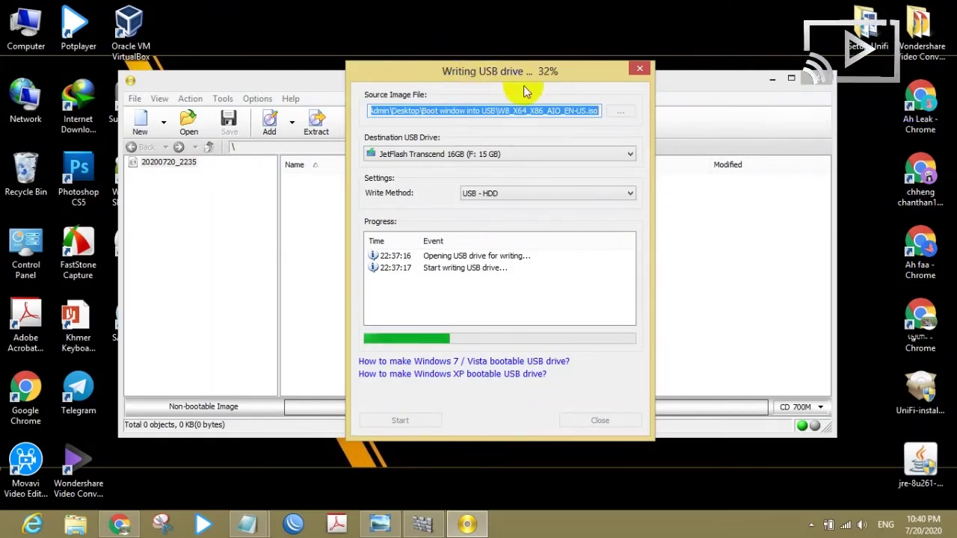
{"action": "left_click_drag", "start_coordinate": [546, 76], "coordinate": [542, 77]}
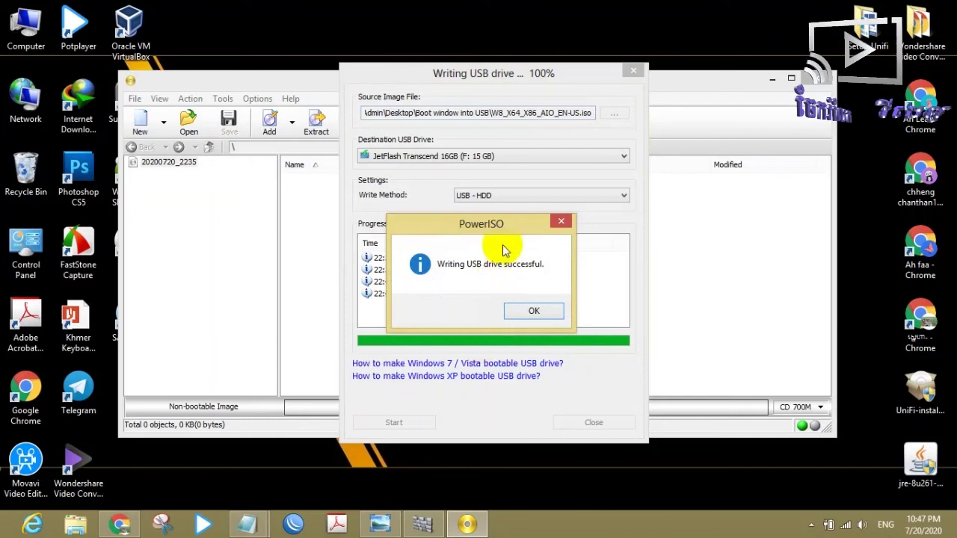
- Dismiss the write completion message, close the bootable USB tool and PowerISO, and refresh the desktop
{"action": "left_click_drag", "start_coordinate": [498, 222], "coordinate": [530, 224]}
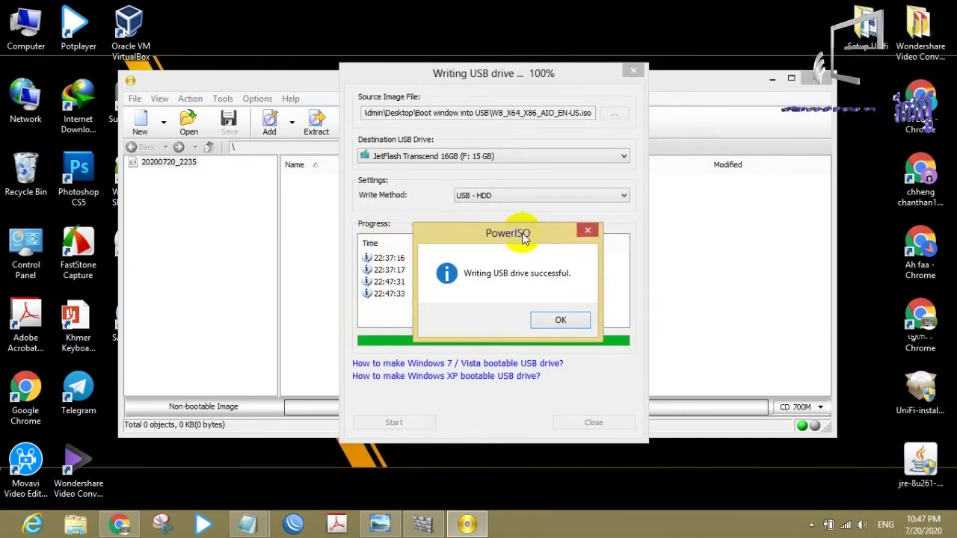
{"action": "left_click", "coordinate": [562, 311]}
{"action": "left_click", "coordinate": [593, 423]}
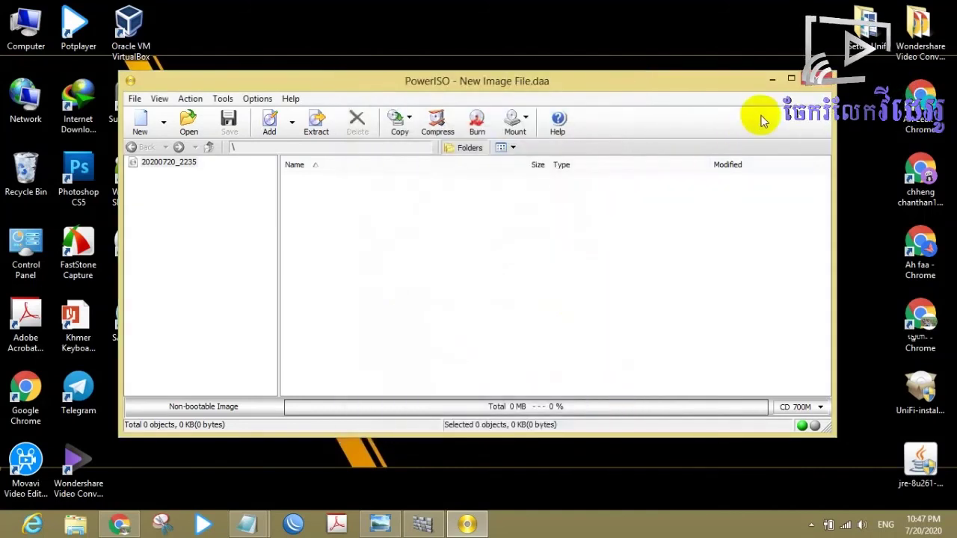
{"action": "left_click", "coordinate": [823, 78]}
{"action": "right_click", "coordinate": [503, 154]}
{"action": "left_click", "coordinate": [538, 191]}
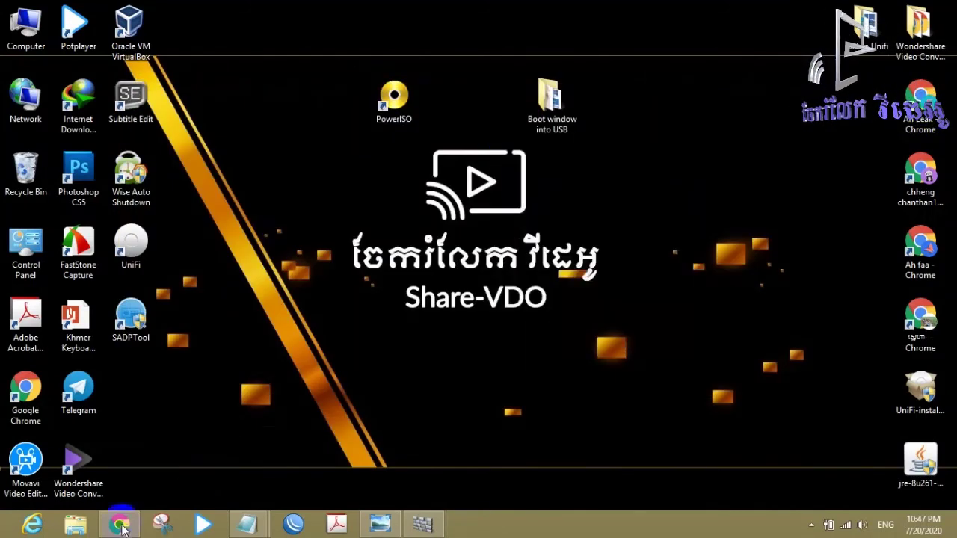
- Check the USB drive F: under Computer in File Explorer, and close the window
{"action": "left_click", "coordinate": [75, 525]}
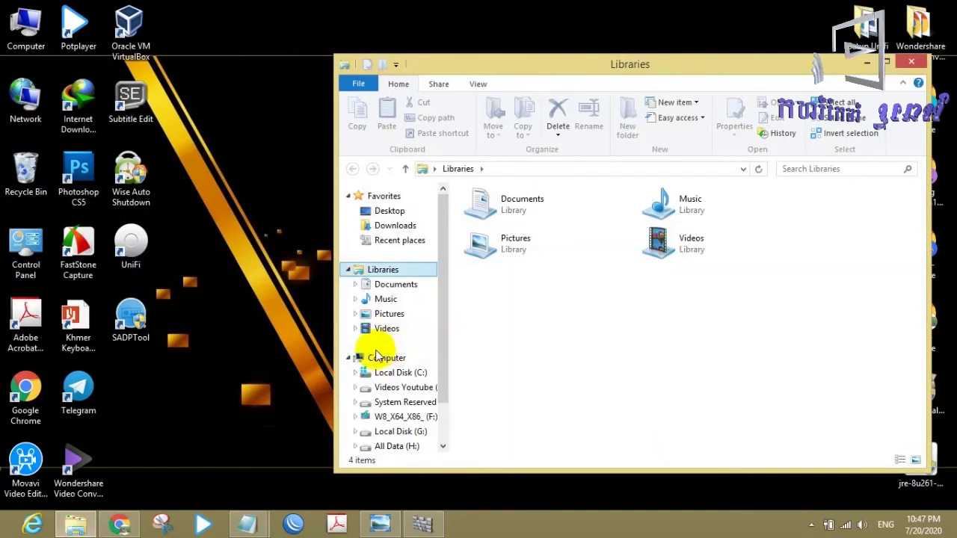
{"action": "left_click", "coordinate": [372, 356]}
{"action": "left_click", "coordinate": [544, 370]}
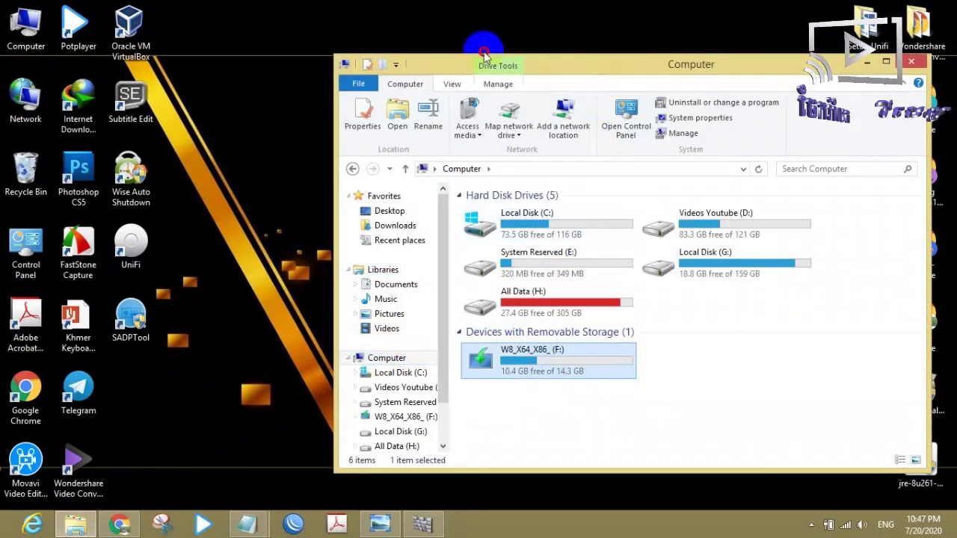
{"action": "left_click_drag", "start_coordinate": [537, 61], "coordinate": [429, 42]}
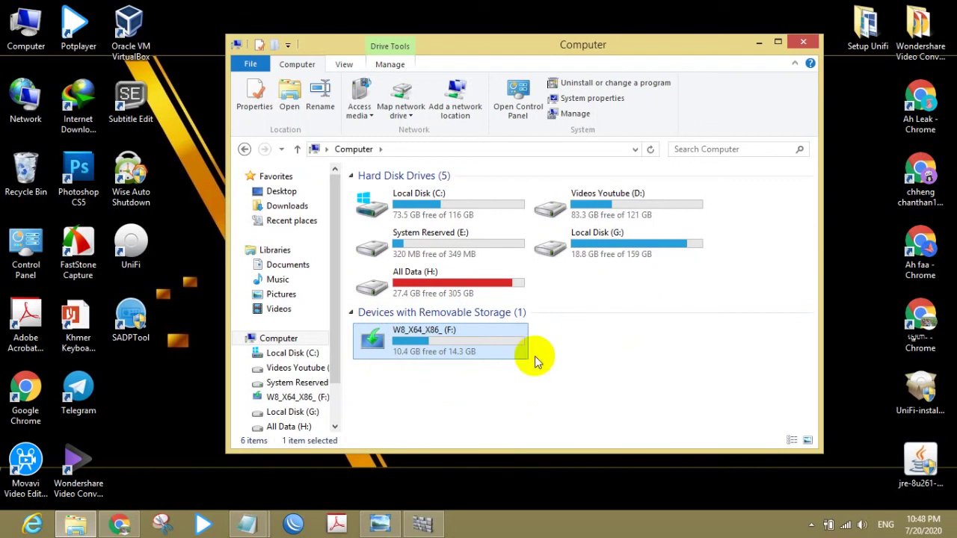
{"action": "left_click", "coordinate": [609, 374]}
{"action": "left_click", "coordinate": [803, 41]}
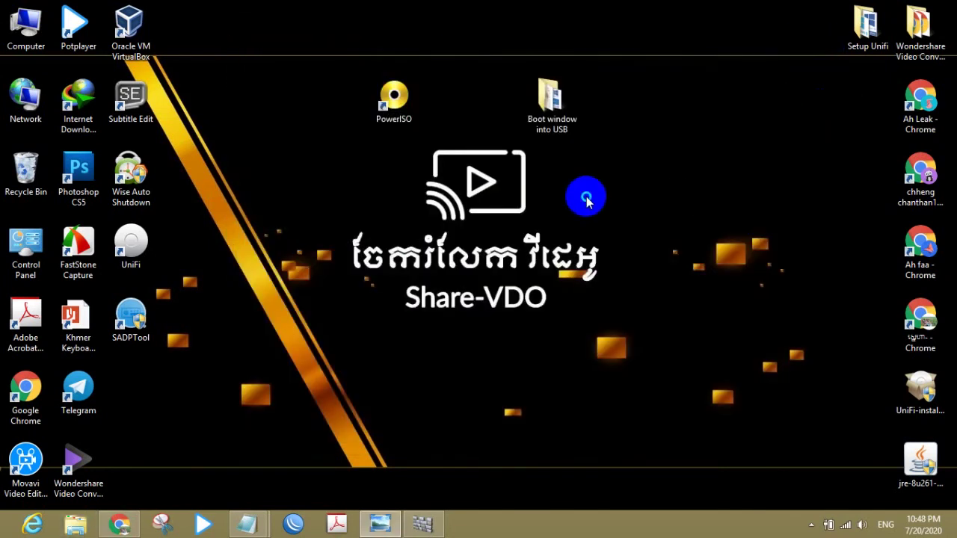
- Refresh the desktop and examine the hidden notification area icons for a disabled antivirus
{"action": "right_click", "coordinate": [587, 197]}
{"action": "left_click", "coordinate": [617, 236]}
{"action": "left_click", "coordinate": [812, 525]}
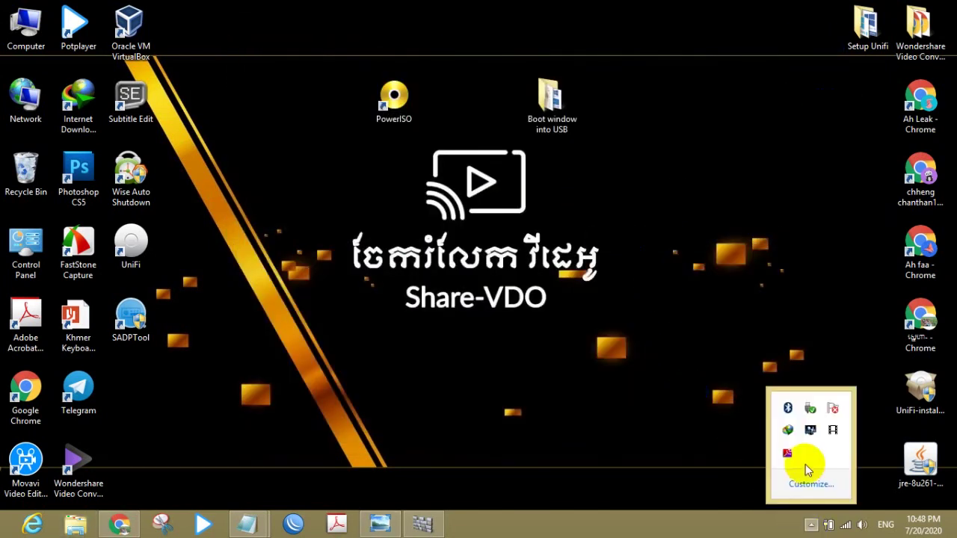
{"action": "left_click", "coordinate": [810, 423]}
{"action": "left_click", "coordinate": [819, 436]}
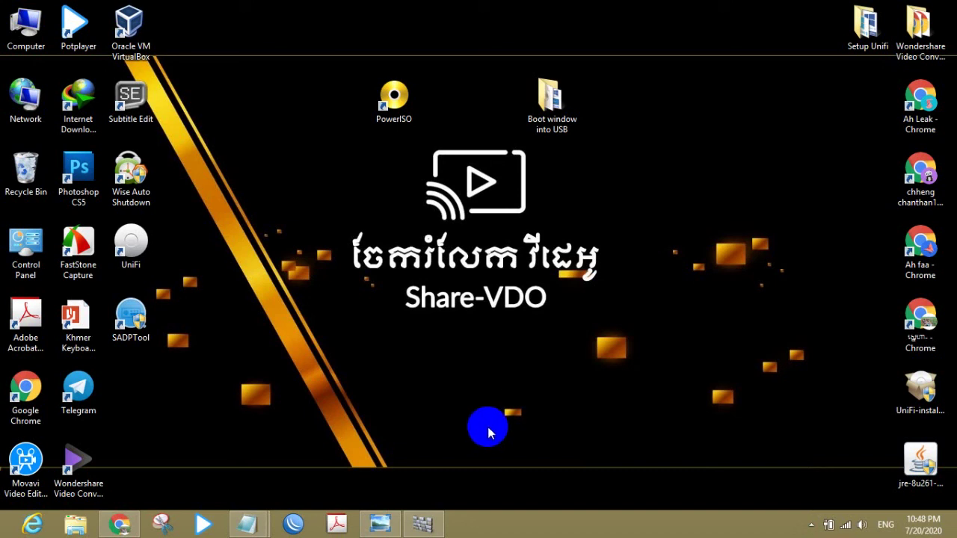
- Turn real-time protection back on in Windows Defender, save the change, close Windows Defender, and refresh the desktop
{"action": "left_click", "coordinate": [422, 523]}
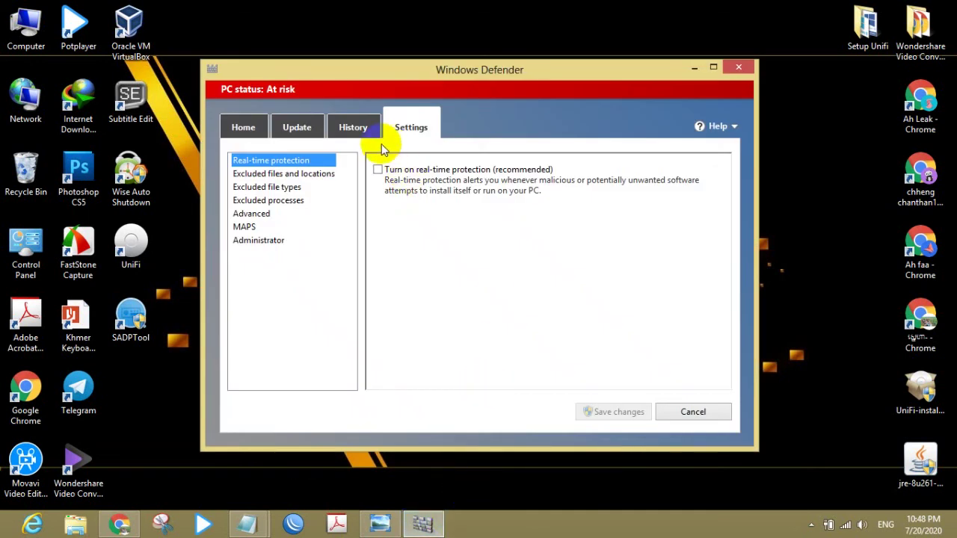
{"action": "left_click", "coordinate": [379, 169]}
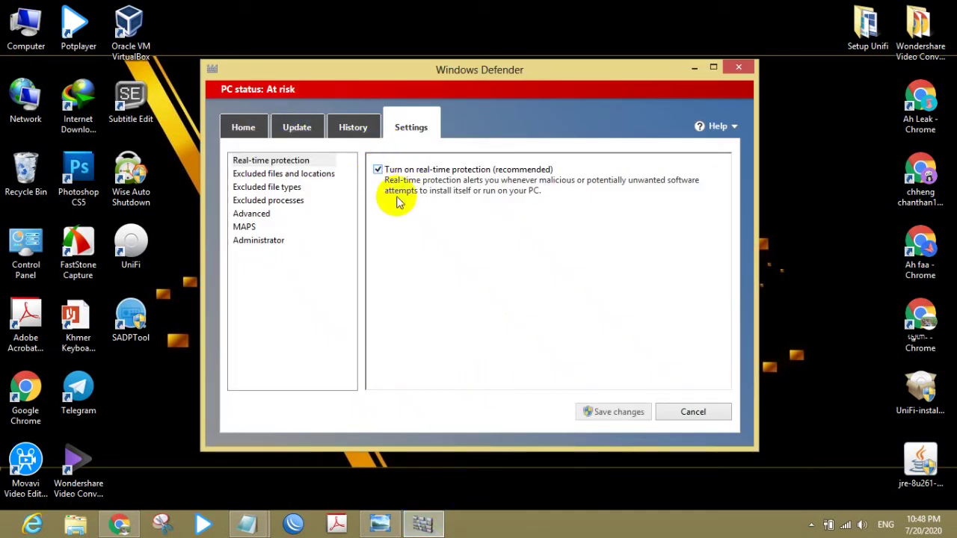
{"action": "left_click", "coordinate": [610, 410]}
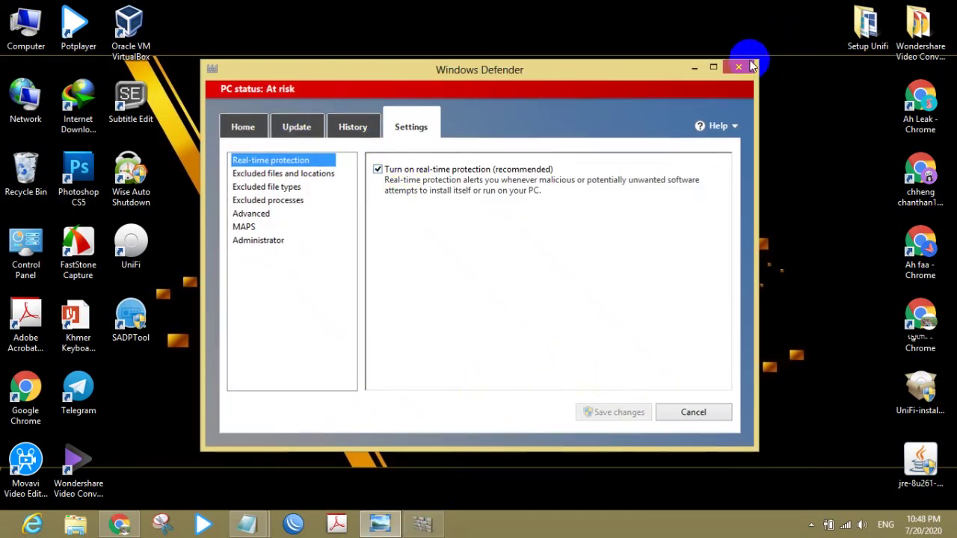
{"action": "left_click", "coordinate": [739, 67]}
{"action": "right_click", "coordinate": [348, 123]}
{"action": "left_click", "coordinate": [367, 166]}
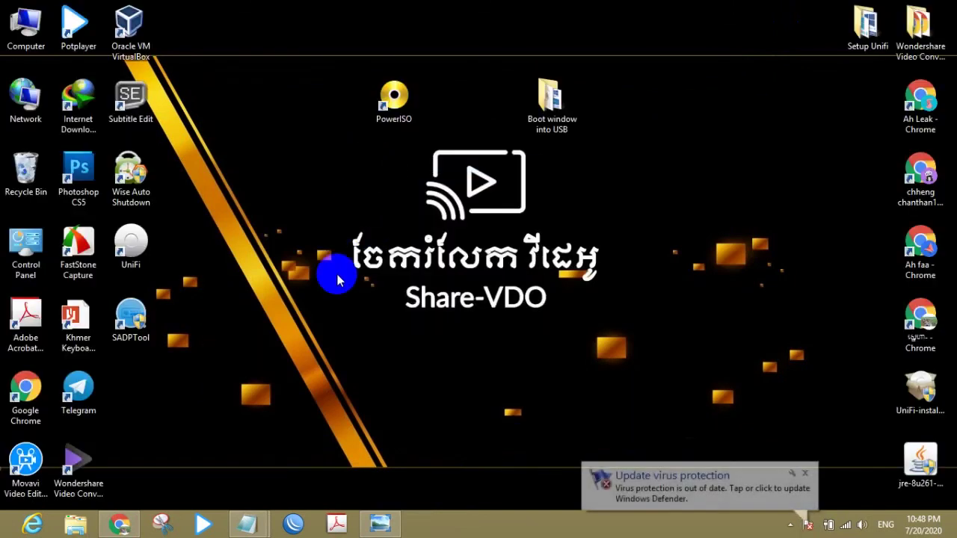
- Restore the Step.txt notes, add two blank lines, and shift the Notepad window aside
{"action": "mouse_move", "coordinate": [246, 523]}
{"action": "left_click", "coordinate": [228, 446]}
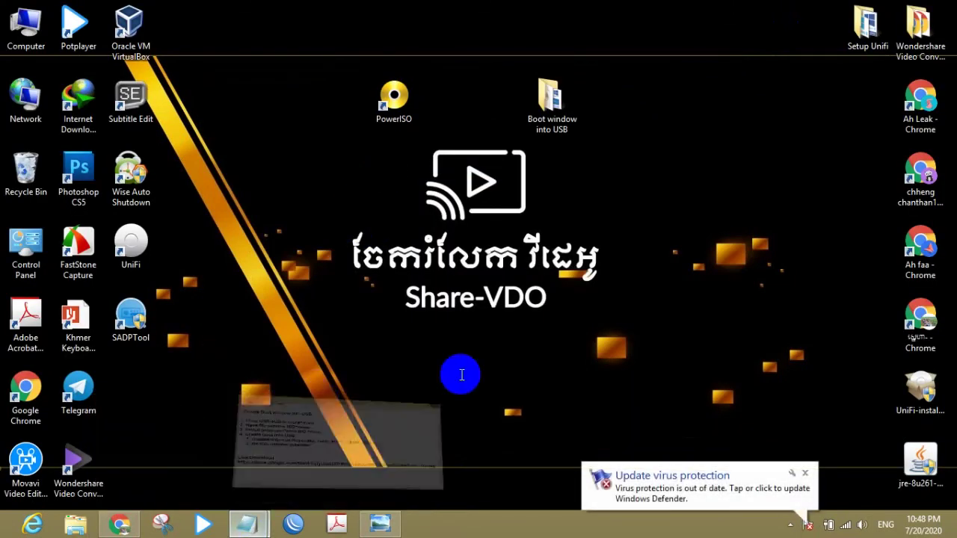
{"action": "key", "text": "Return"}
{"action": "key", "text": "Return"}
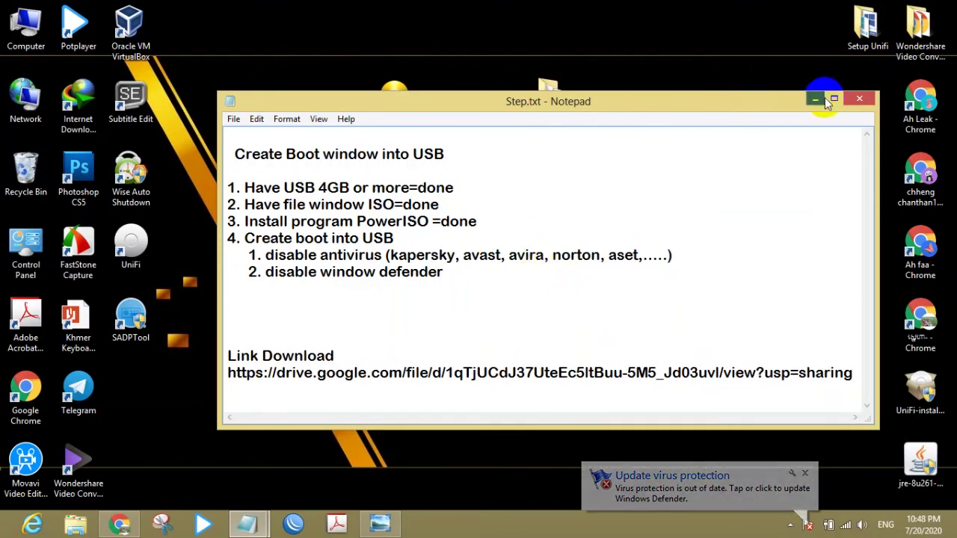
{"action": "left_click_drag", "start_coordinate": [745, 101], "coordinate": [683, 102]}
- Save the notes as Step.txt, replacing the existing file, and close Notepad
{"action": "left_click", "coordinate": [170, 120]}
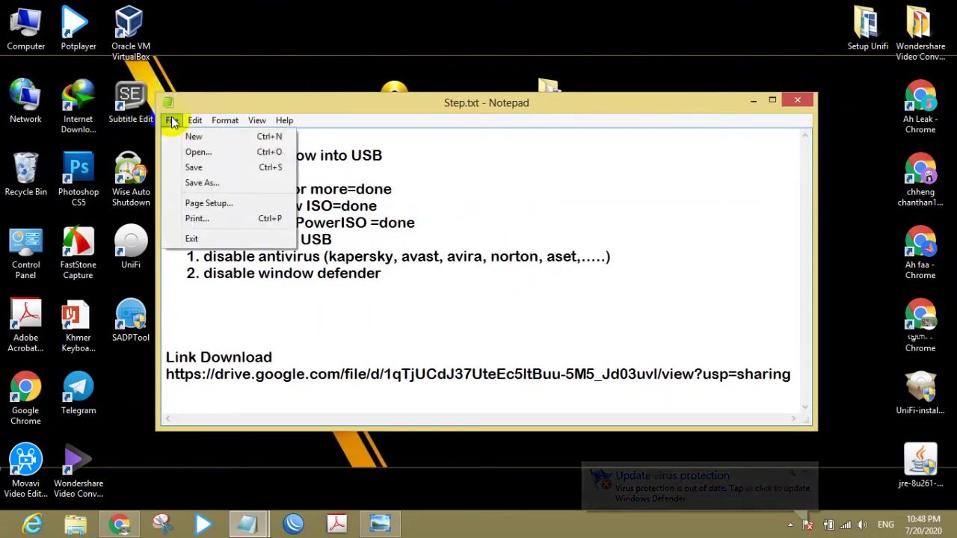
{"action": "left_click", "coordinate": [196, 184]}
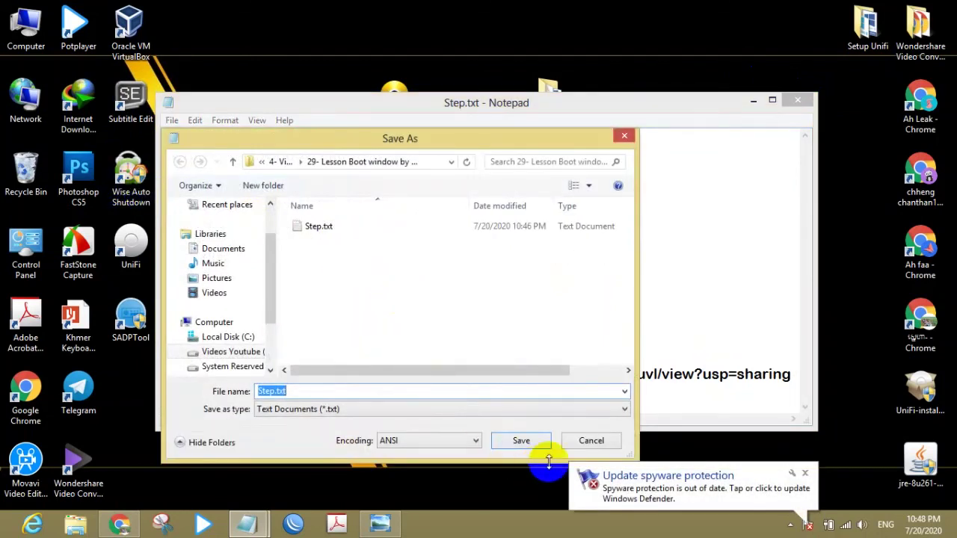
{"action": "left_click", "coordinate": [522, 442]}
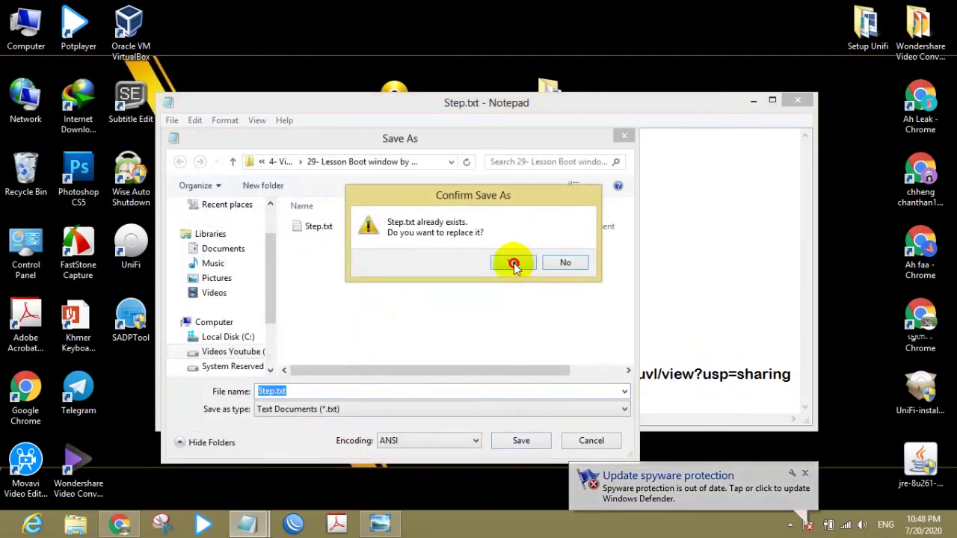
{"action": "left_click", "coordinate": [511, 265]}
{"action": "left_click", "coordinate": [797, 100]}
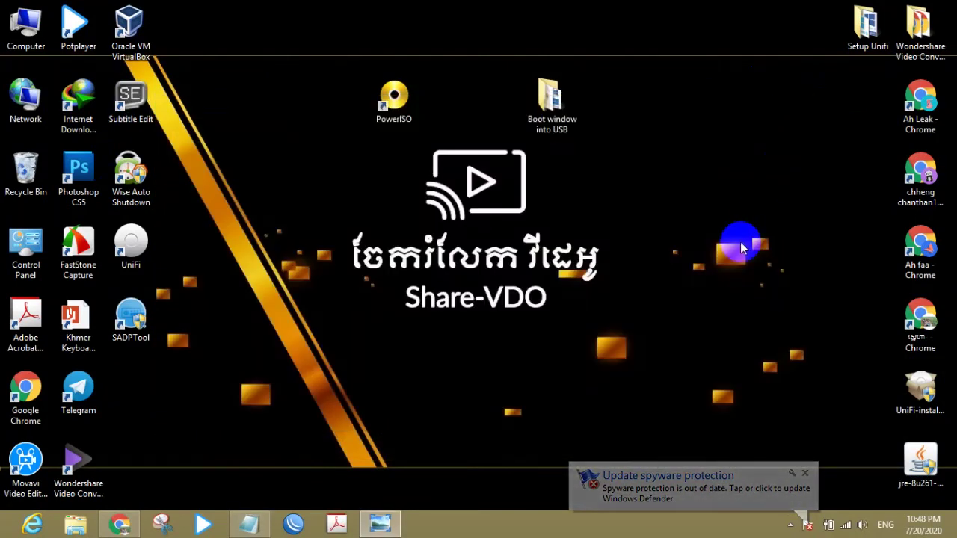